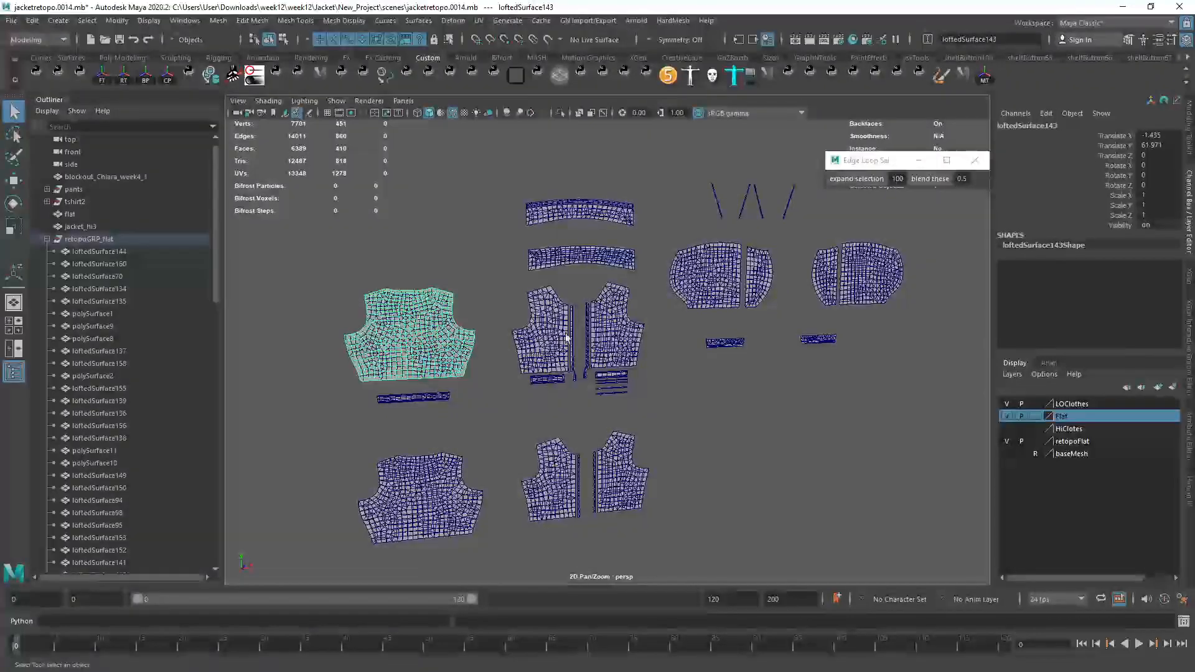
Step: Hide the Flat display layer, keeping the retopoFlat layer visible
click(1005, 442)
click(1005, 440)
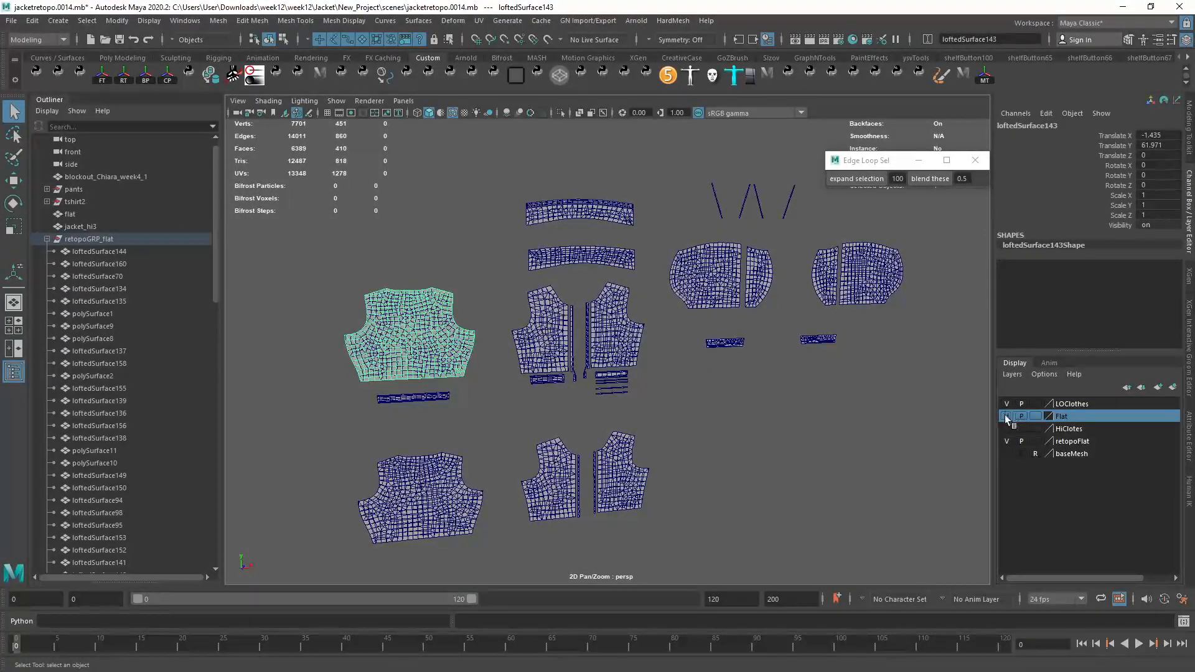
click(1006, 416)
Step: Combine all the jacket pattern pieces in the retopoGRP_flat group into one mesh and delete its history
alt+right_drag(337, 339, 427, 374)
alt+middle_drag(427, 373, 477, 395)
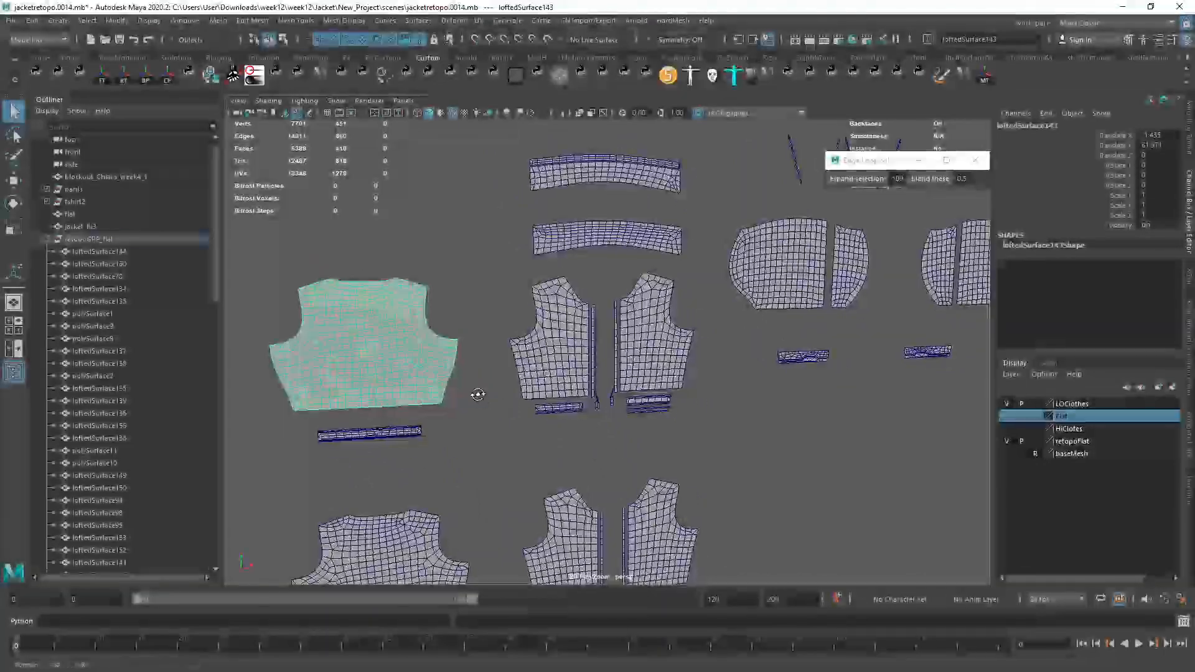
mouse_move(477, 394)
alt+right_down()
mouse_move(602, 448)
mouse_move(483, 408)
alt+right_up()
alt+middle_drag(697, 401, 517, 395)
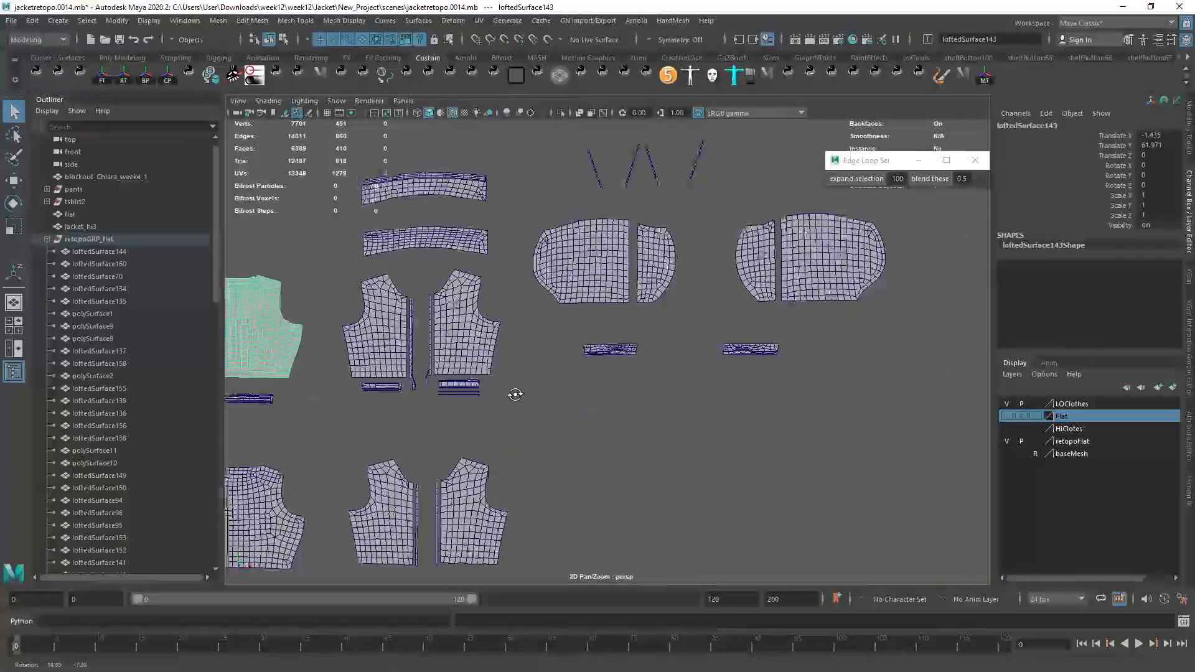
alt+right_drag(517, 395, 458, 385)
alt+middle_drag(458, 384, 483, 355)
alt+right_drag(483, 354, 424, 347)
click(415, 288)
key(f)
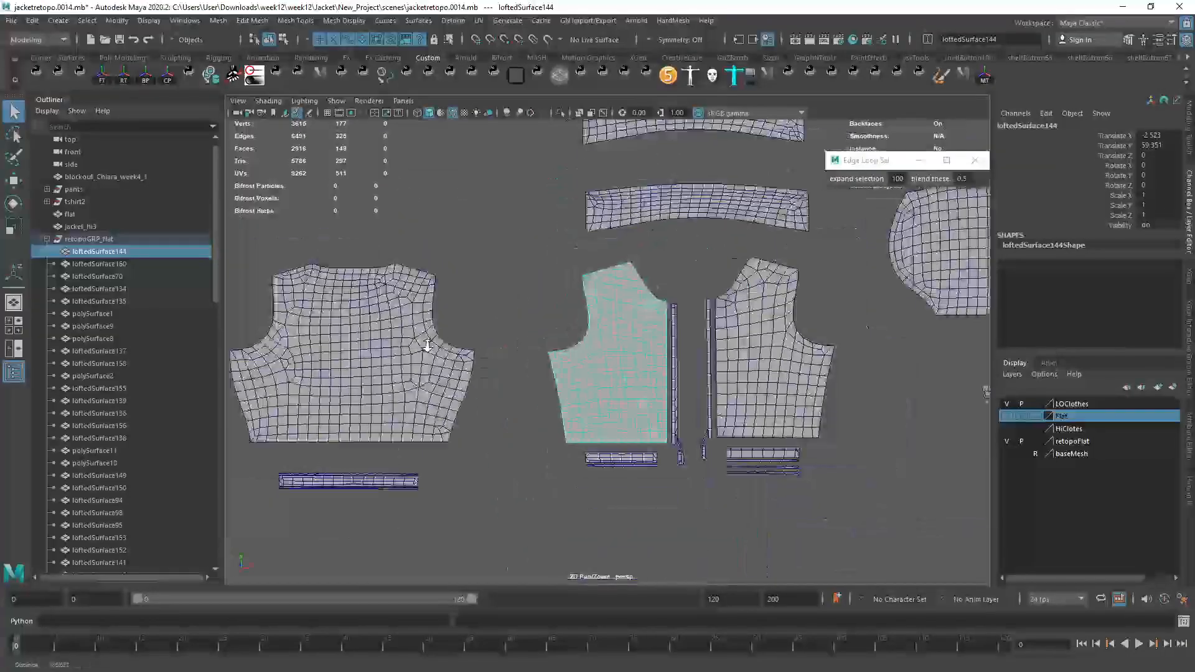
scroll(131, 280, down, 8)
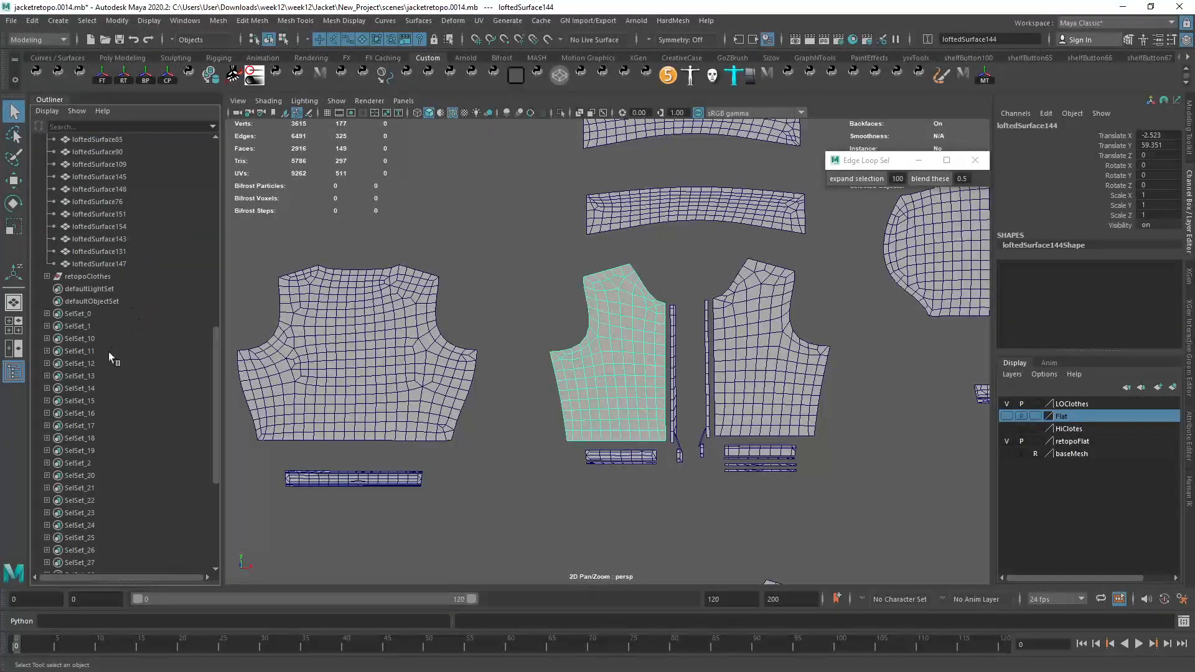
shift+click(129, 459)
alt+right_drag(584, 451, 509, 422)
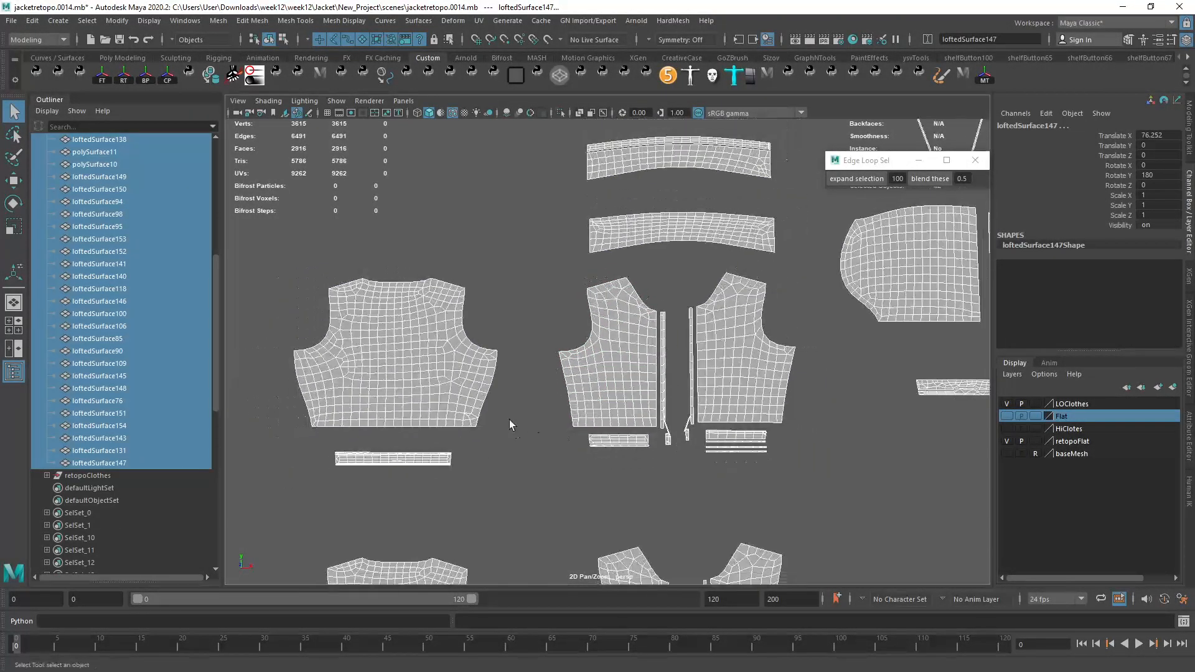
shift+right_drag(465, 314, 477, 576)
key(alt+shift+d)
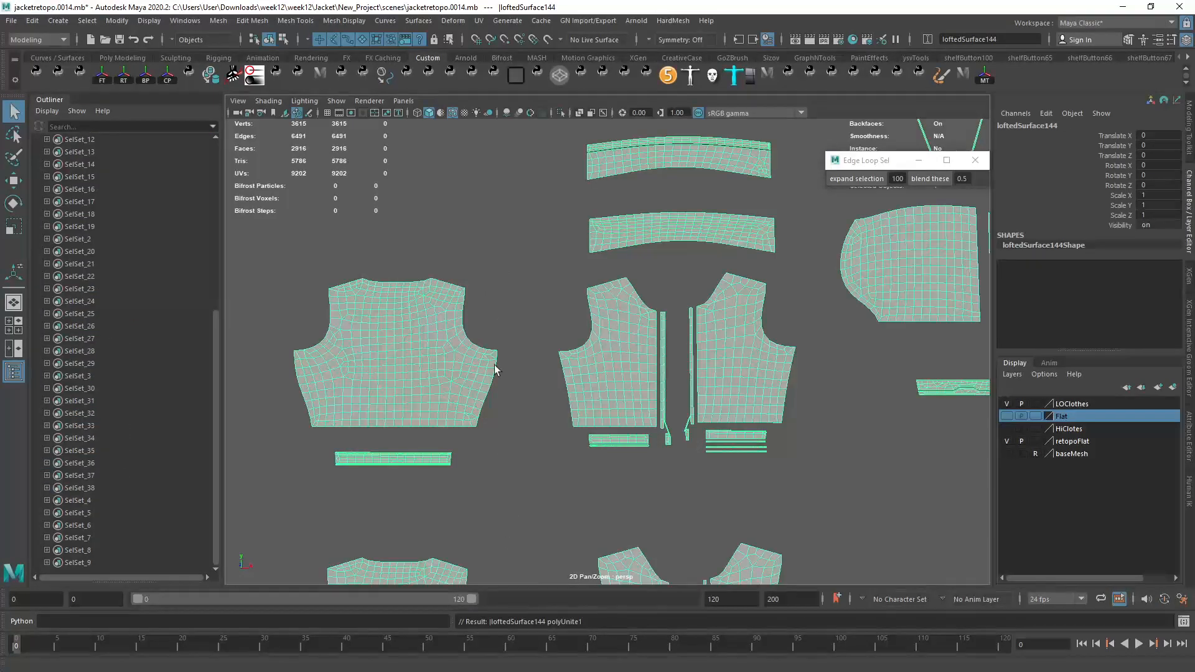
Step: Look over the combined pattern mesh and open the UV Editor to check its UVs
scroll(568, 405, down, 3)
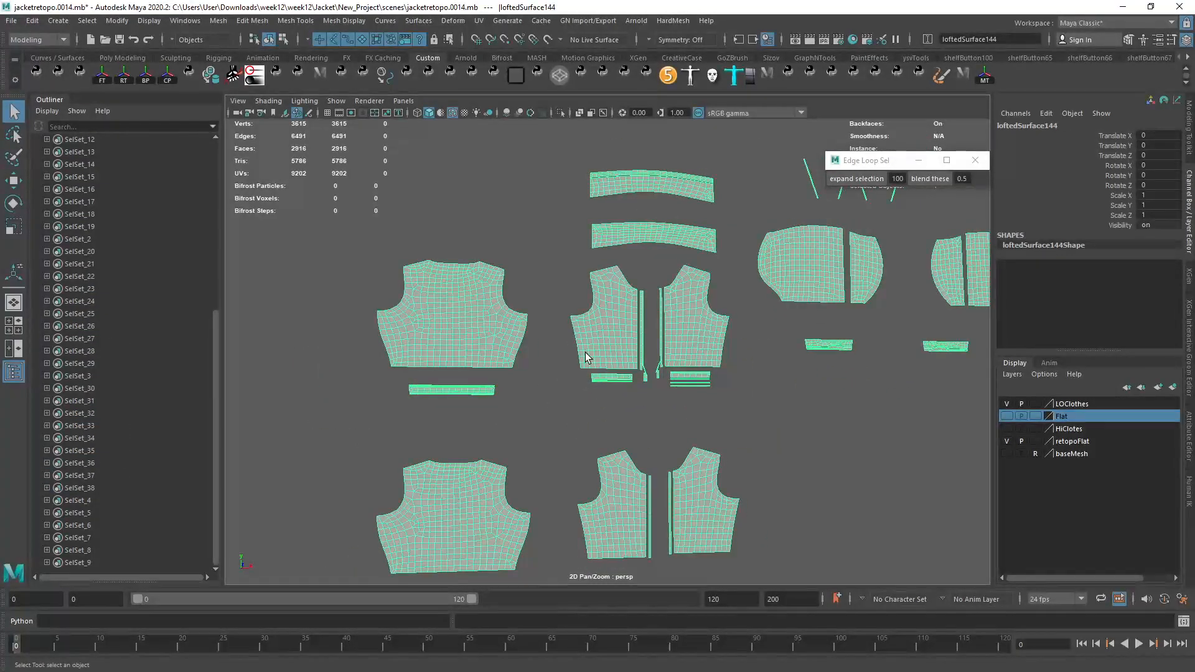
alt+drag(592, 366, 598, 366)
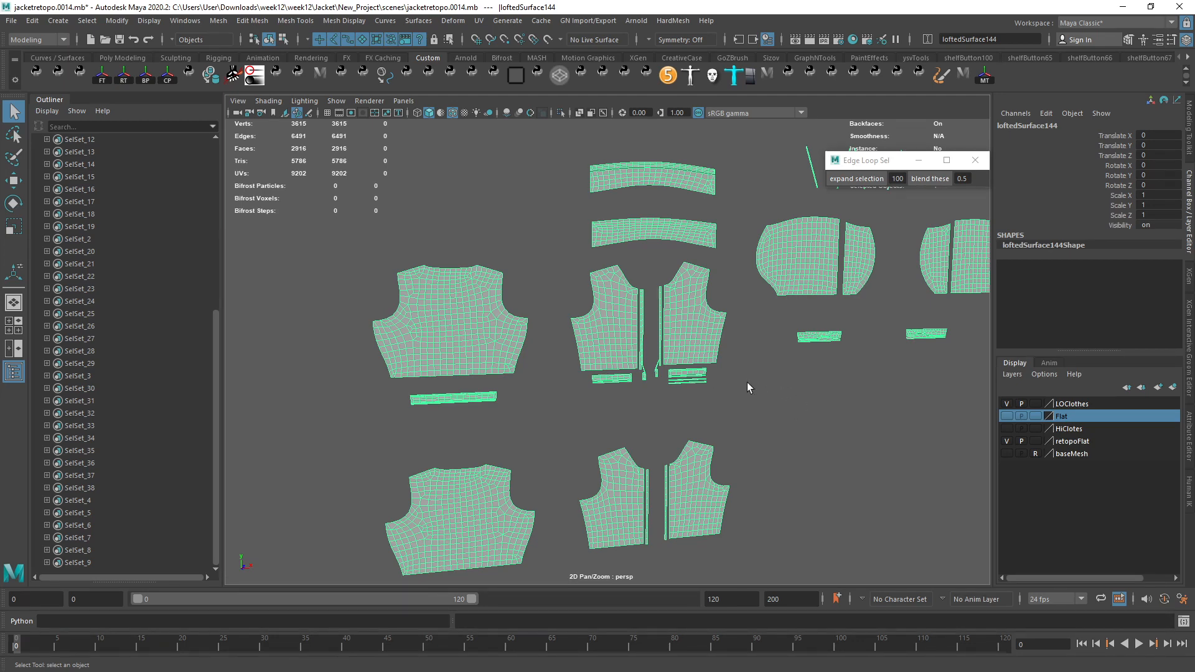
alt+right_drag(746, 382, 469, 354)
alt+middle_drag(470, 354, 564, 366)
scroll(100, 375, up, 8)
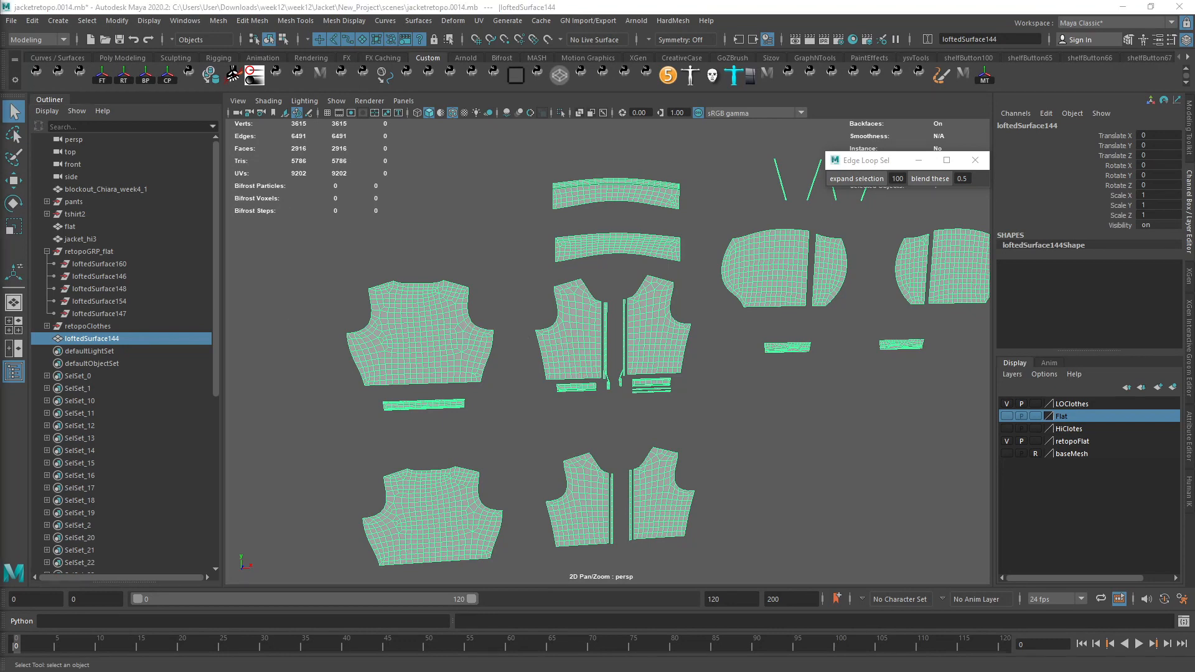
alt+right_drag(649, 383, 496, 255)
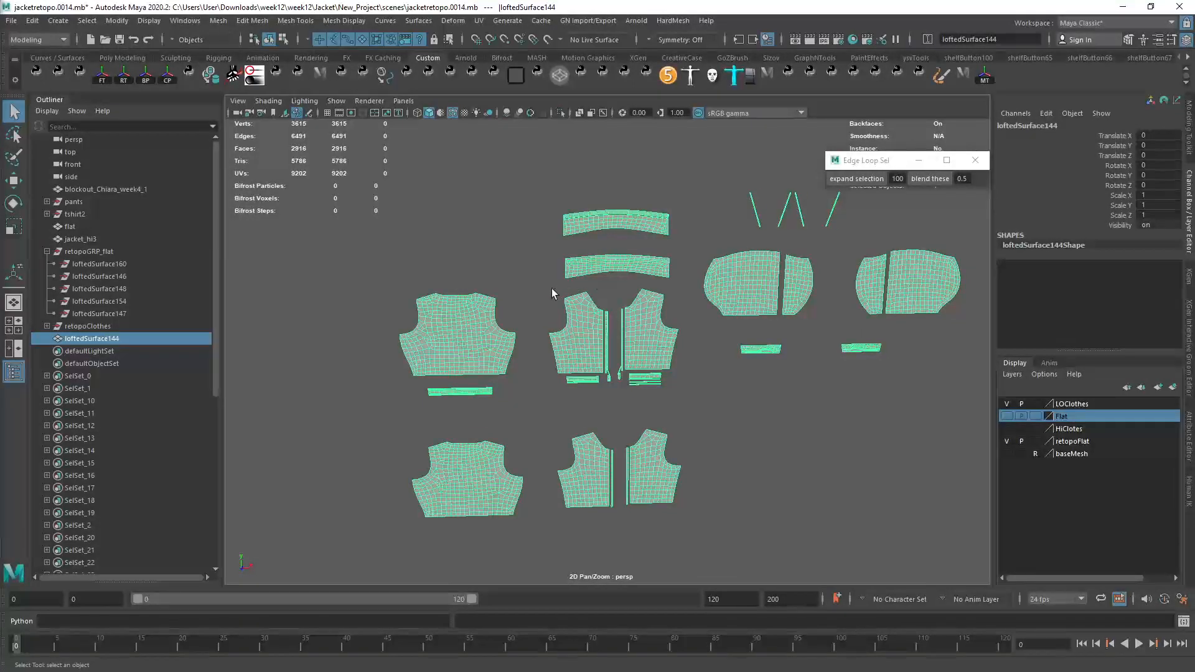
alt+drag(552, 290, 540, 300)
click(479, 20)
click(507, 43)
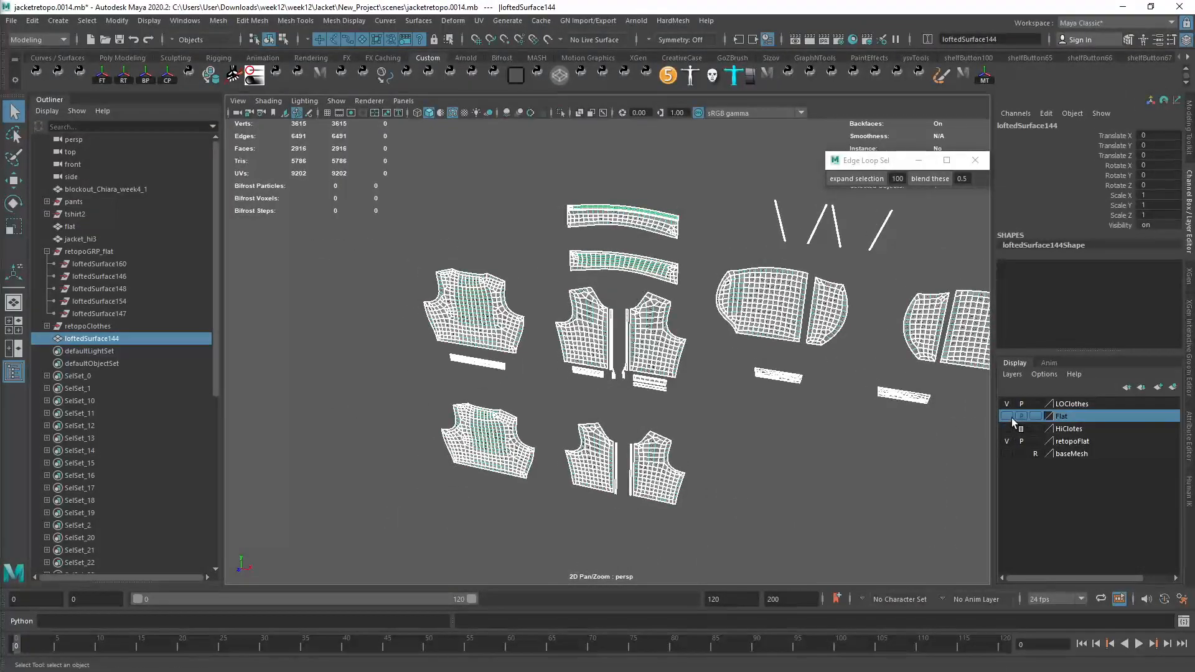
Step: Show the Flat layer and transfer all UV sets from flat to loftedSurface144 with World sample space and Closest to point search
click(1006, 416)
scroll(618, 339, up, 5)
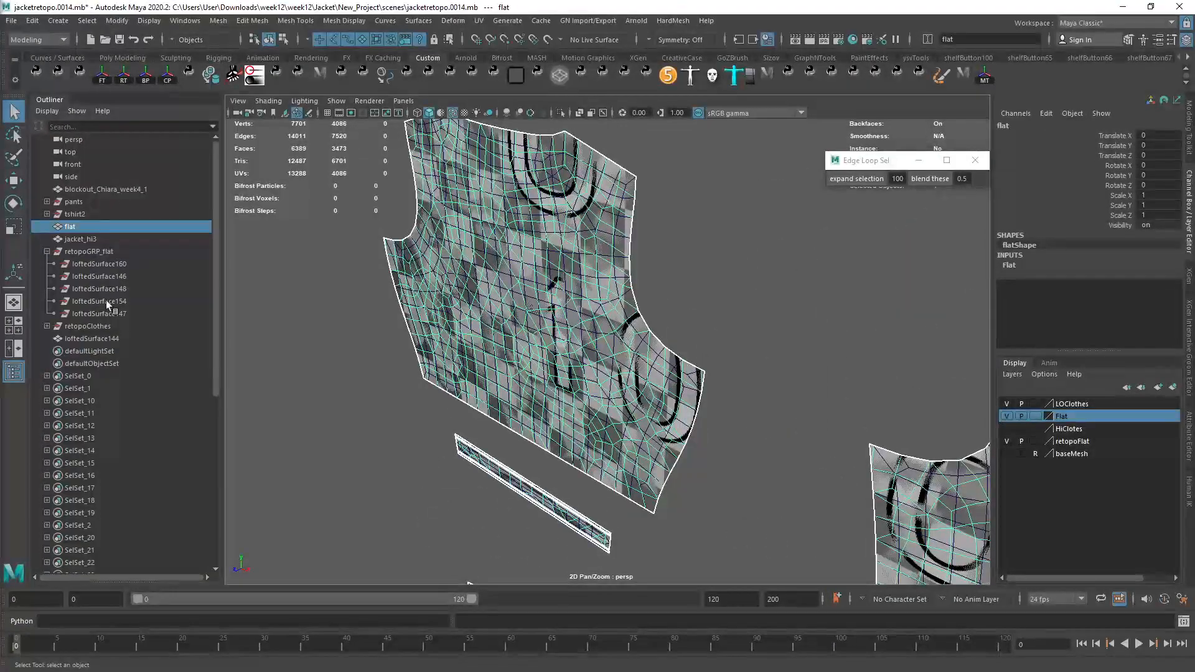
ctrl+click(99, 338)
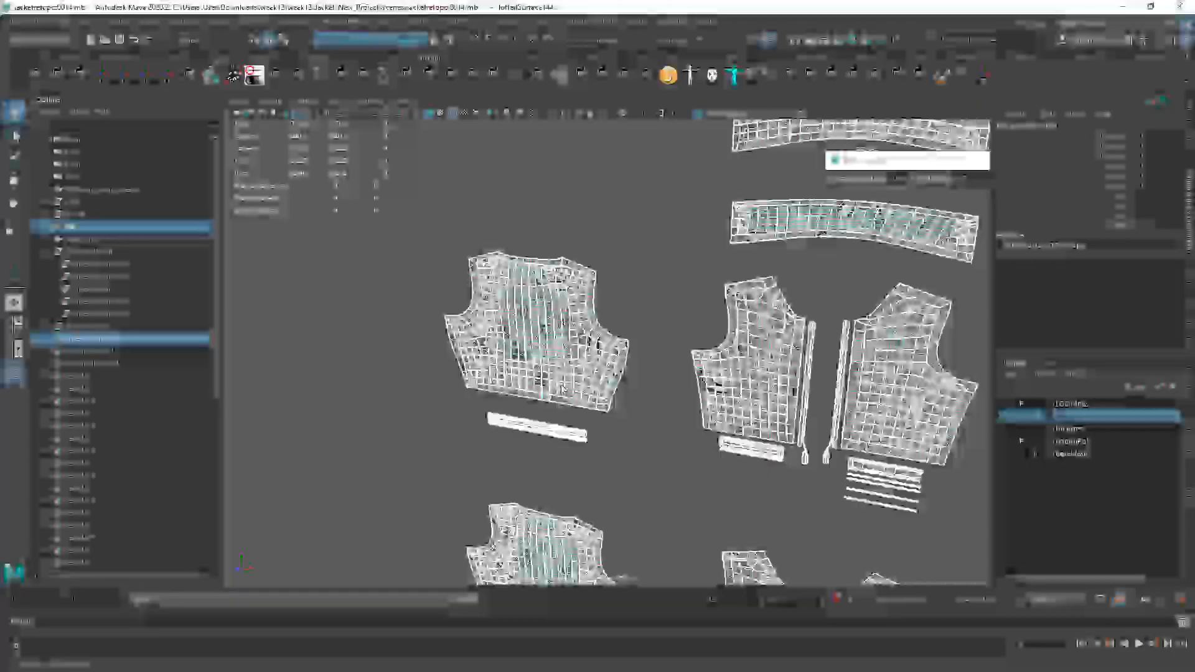
key(space)
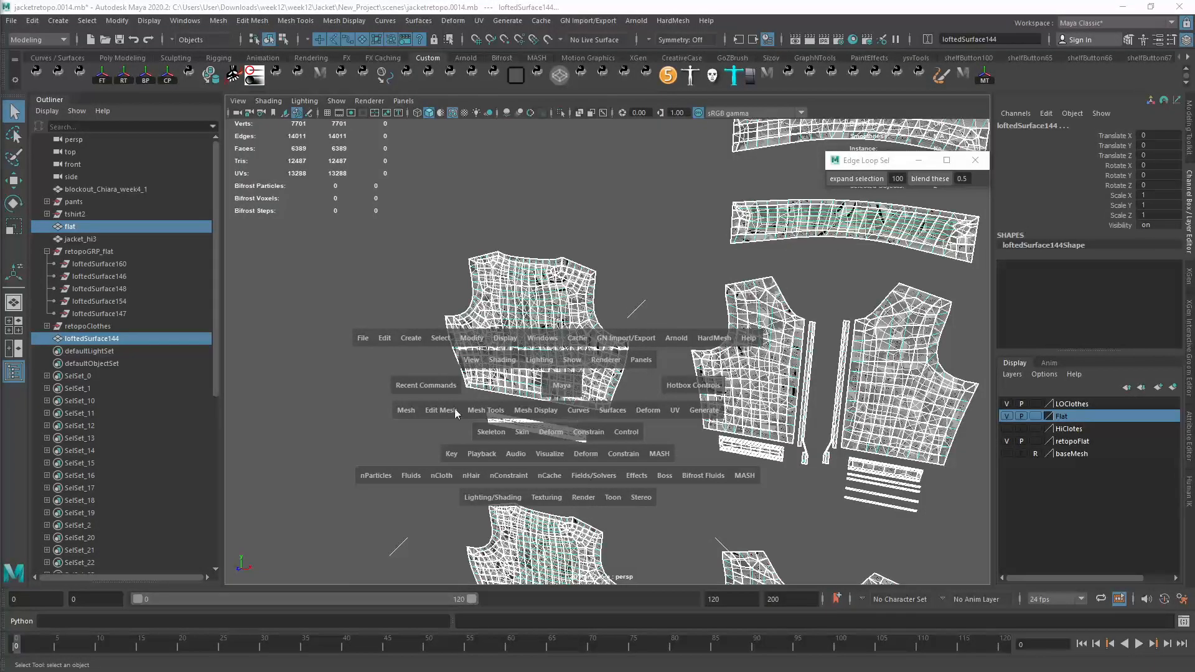
drag(400, 409, 529, 336)
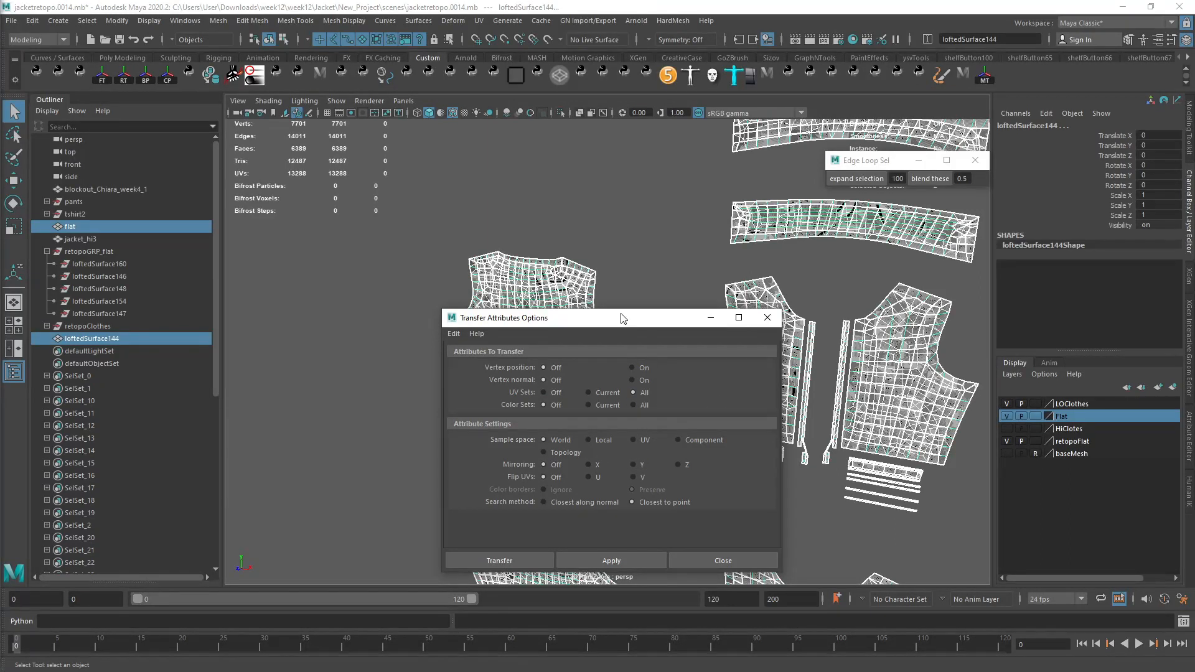
drag(624, 318, 255, 296)
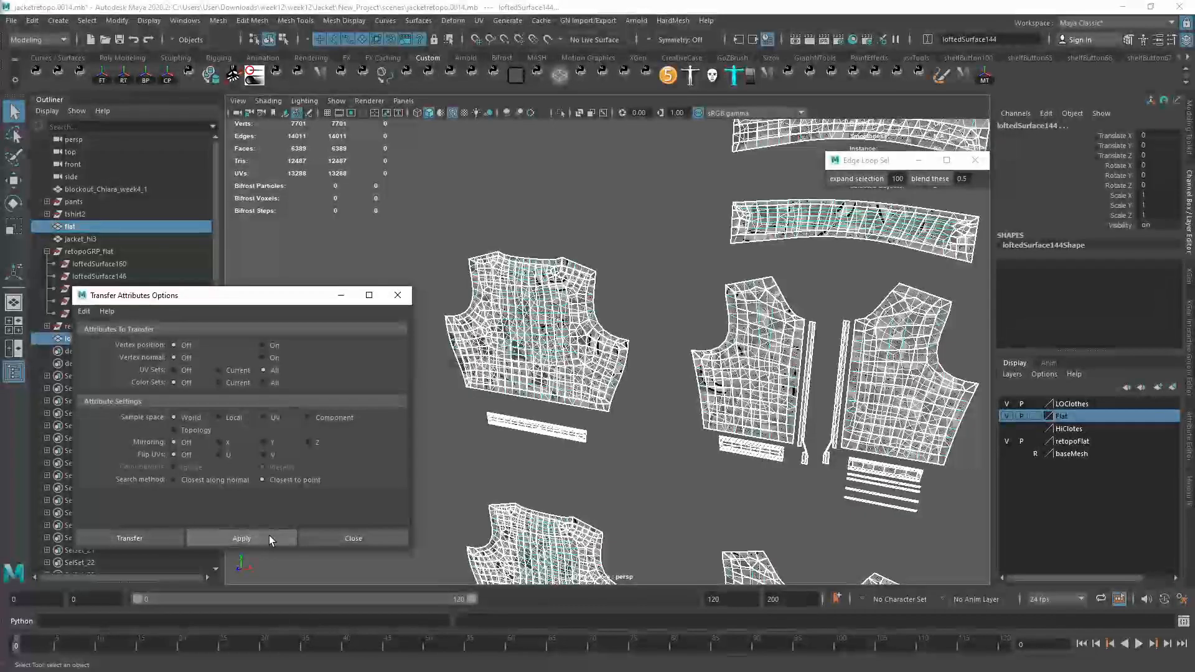
click(247, 538)
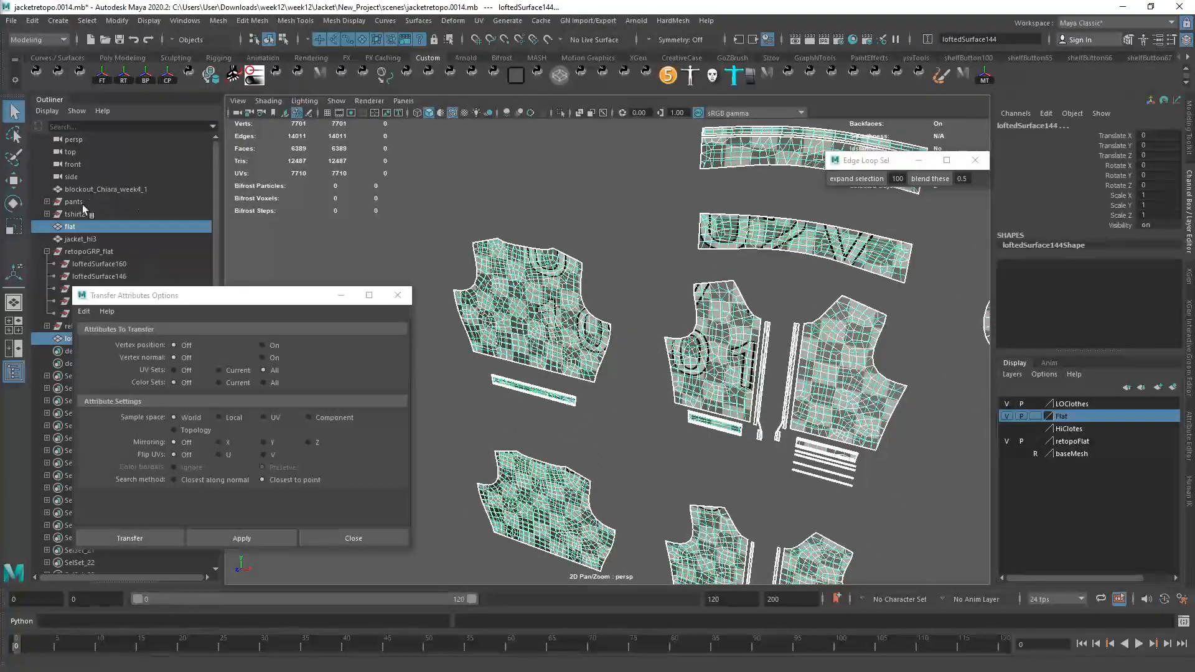
Step: Hide the Flat layer and graph the input and output connections of loftedSurface144 in a maximized Node Editor
click(1005, 413)
click(630, 382)
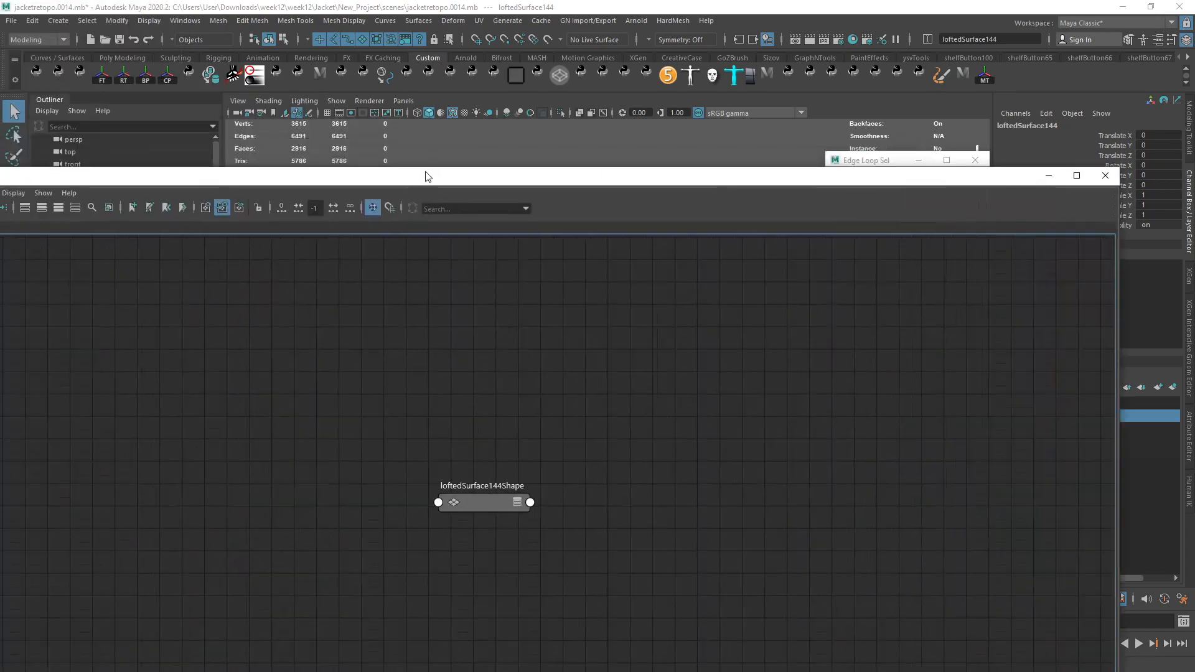
double_click(619, 148)
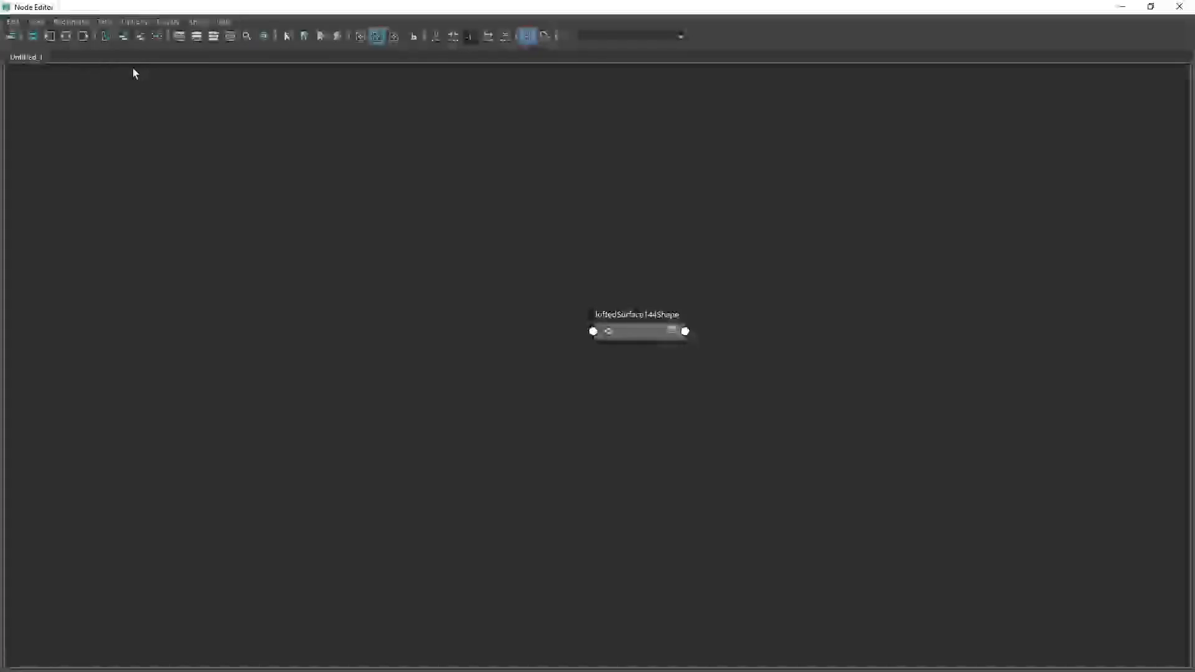
click(66, 37)
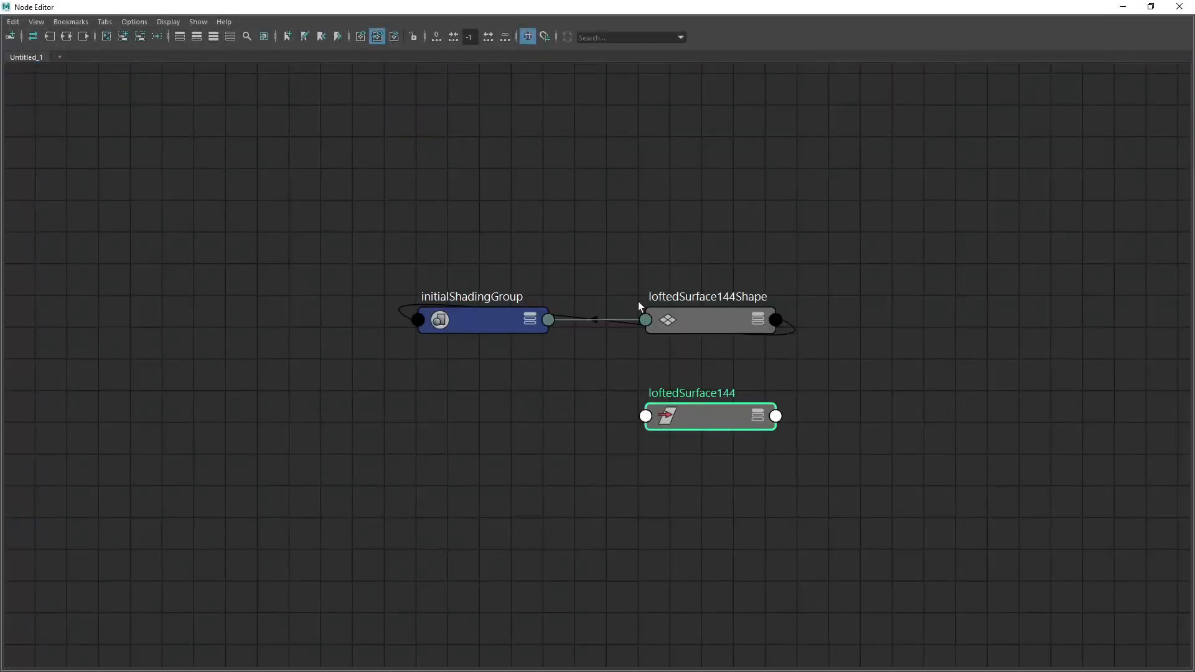
double_click(496, 5)
drag(496, 93, 496, 423)
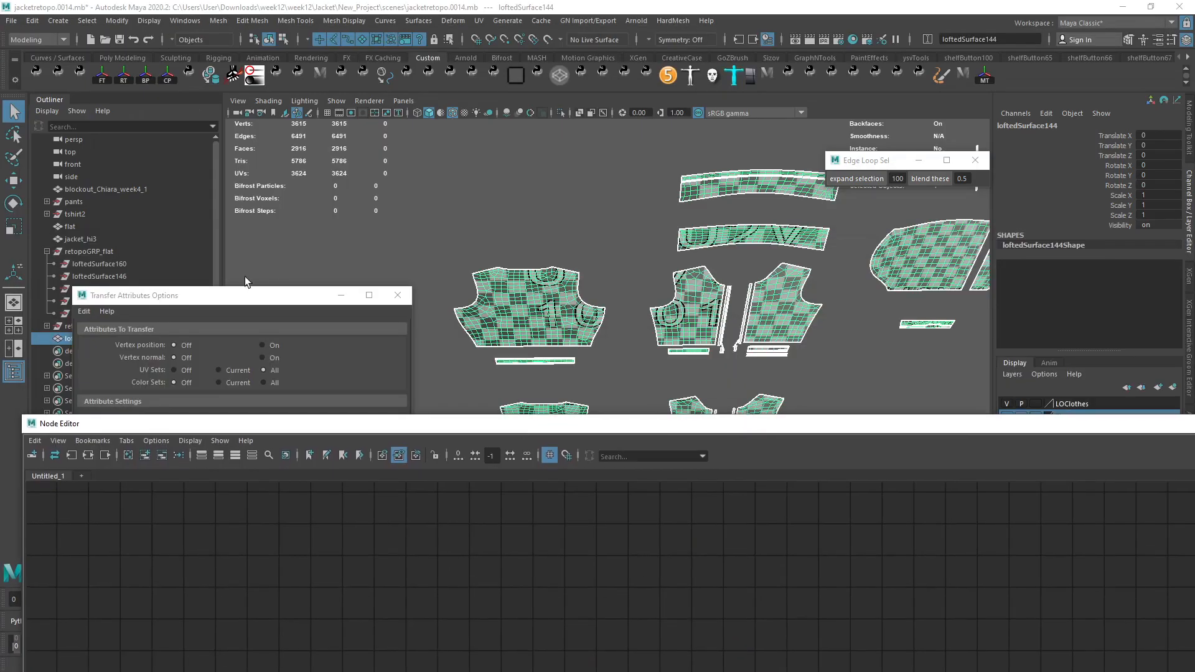
double_click(656, 429)
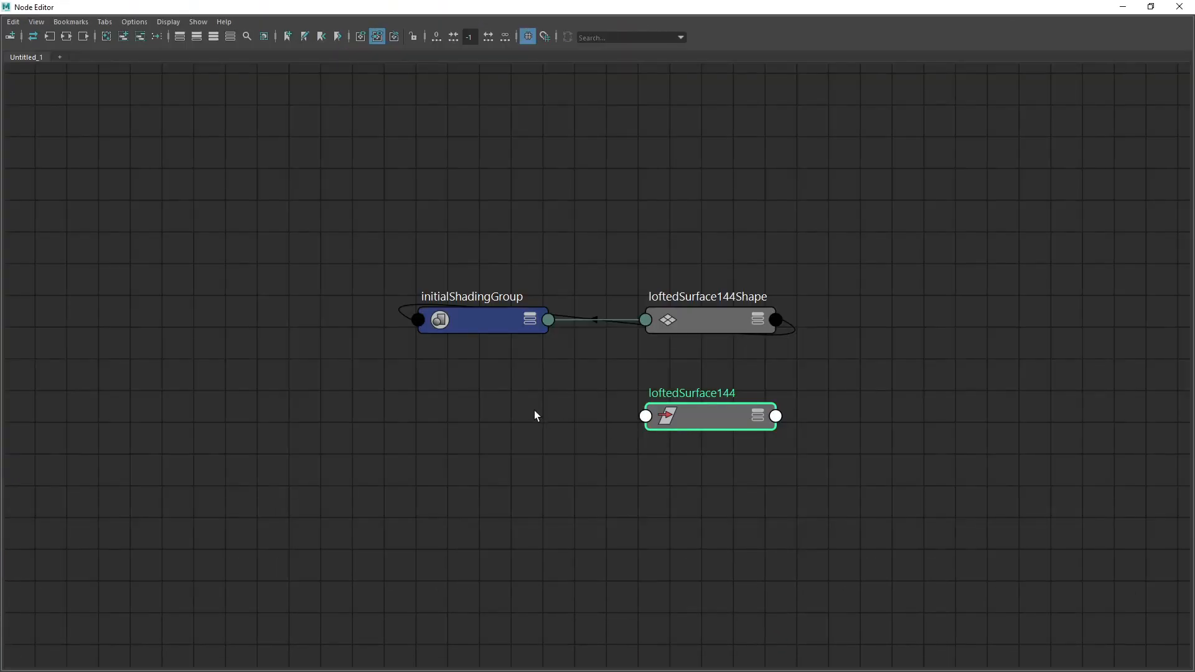
Step: Create a mesh node in the graph and place its shape node beside loftedSurface144Shape, with its transform above
click(577, 195)
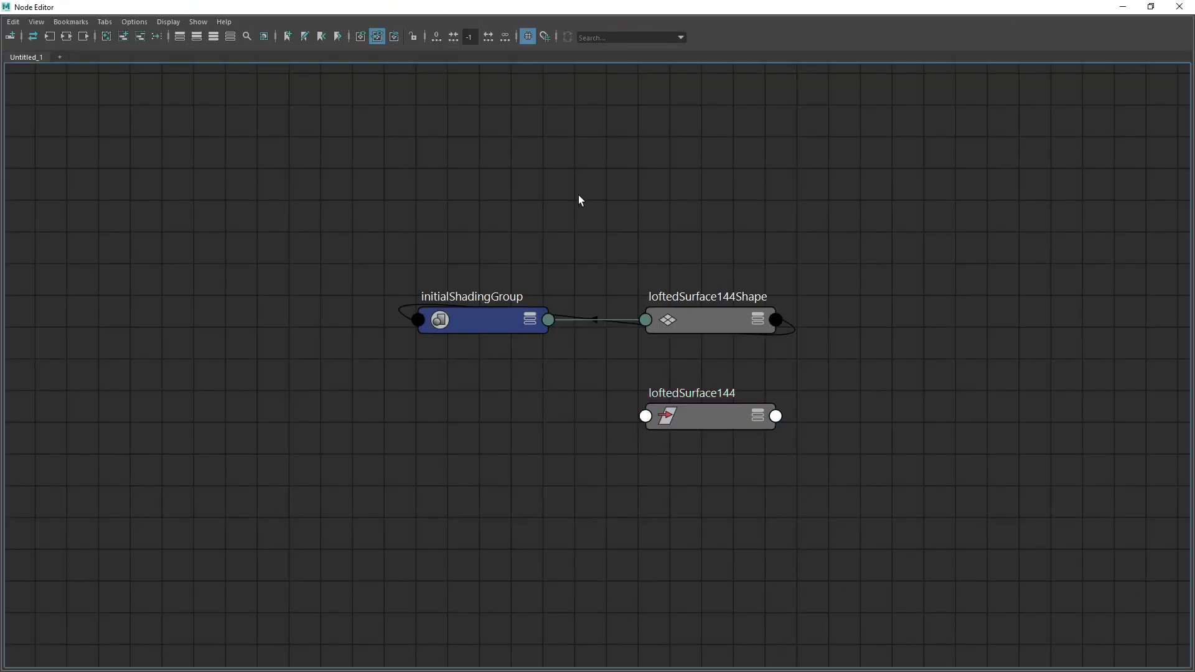
key(Tab)
text(mes)
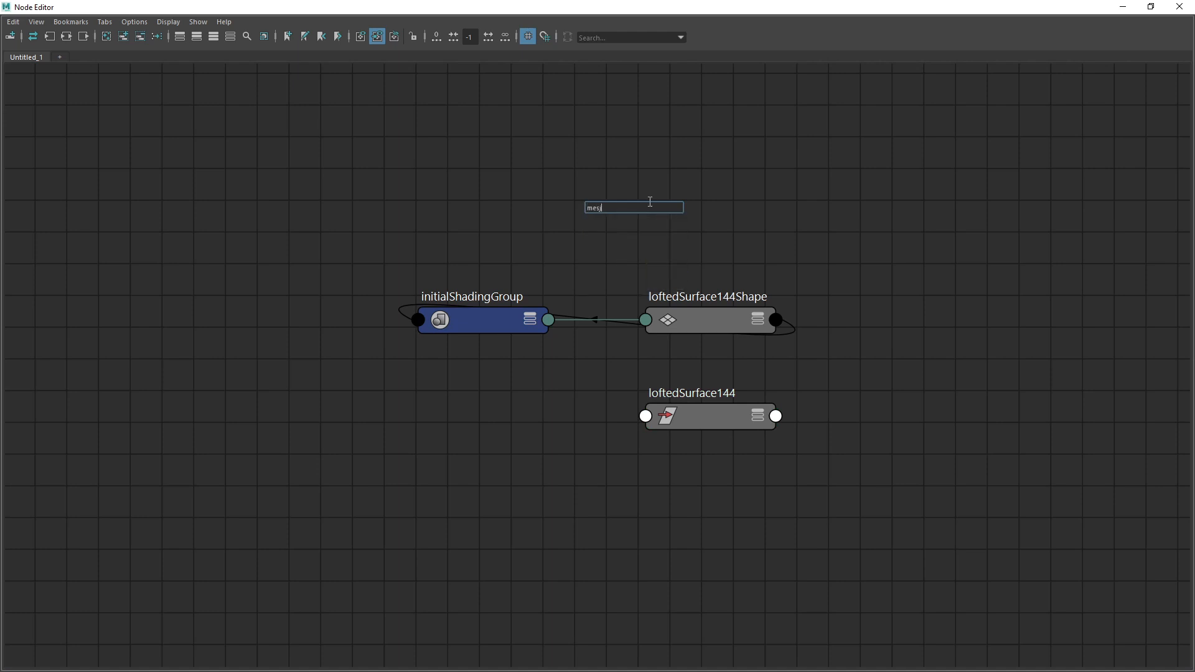
text(j)
key(BackSpace)
text(h)
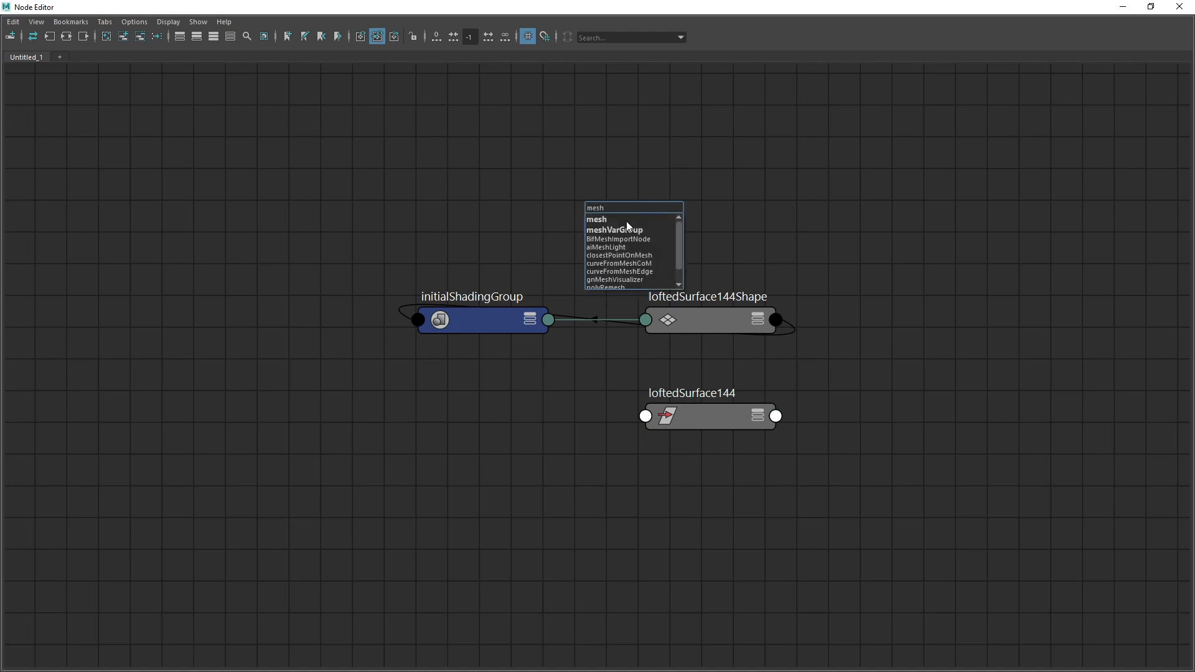
click(609, 219)
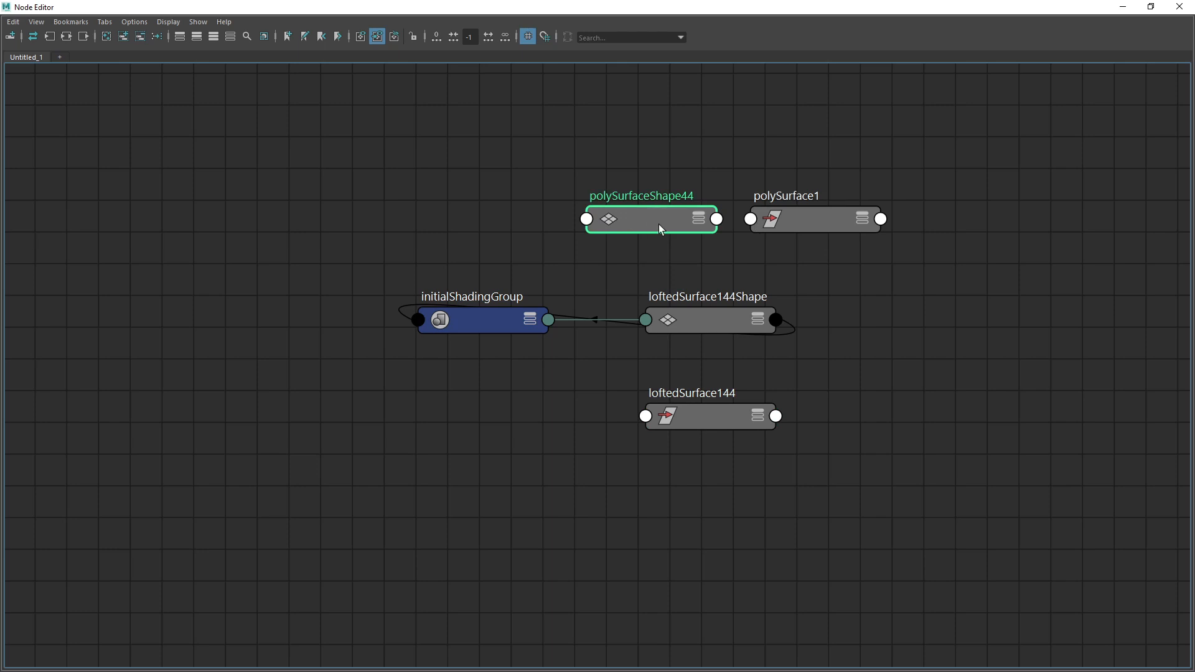
drag(822, 229, 978, 195)
drag(659, 224, 942, 301)
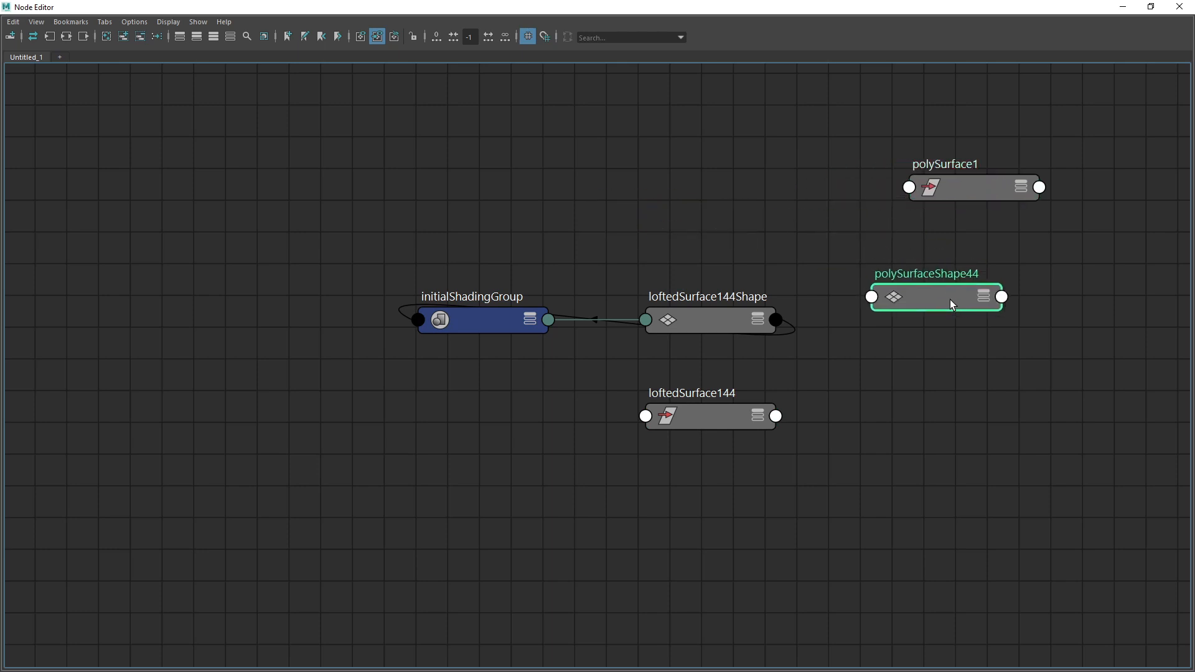
Step: Connect the Out Mesh of loftedSurface144Shape to the In Mesh of polySurfaceShape44
alt+middle_drag(812, 262, 633, 301)
scroll(632, 301, up, 3)
alt+middle_drag(524, 341, 458, 326)
scroll(629, 327, up, 1)
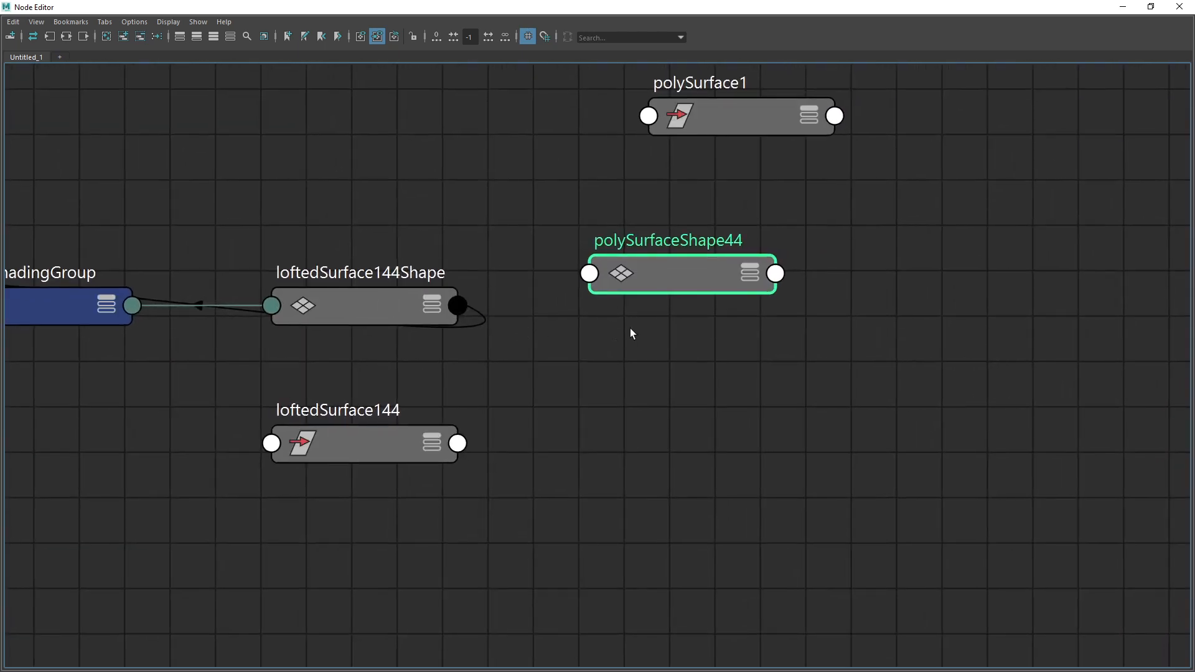
alt+middle_drag(660, 274, 633, 282)
drag(633, 282, 653, 298)
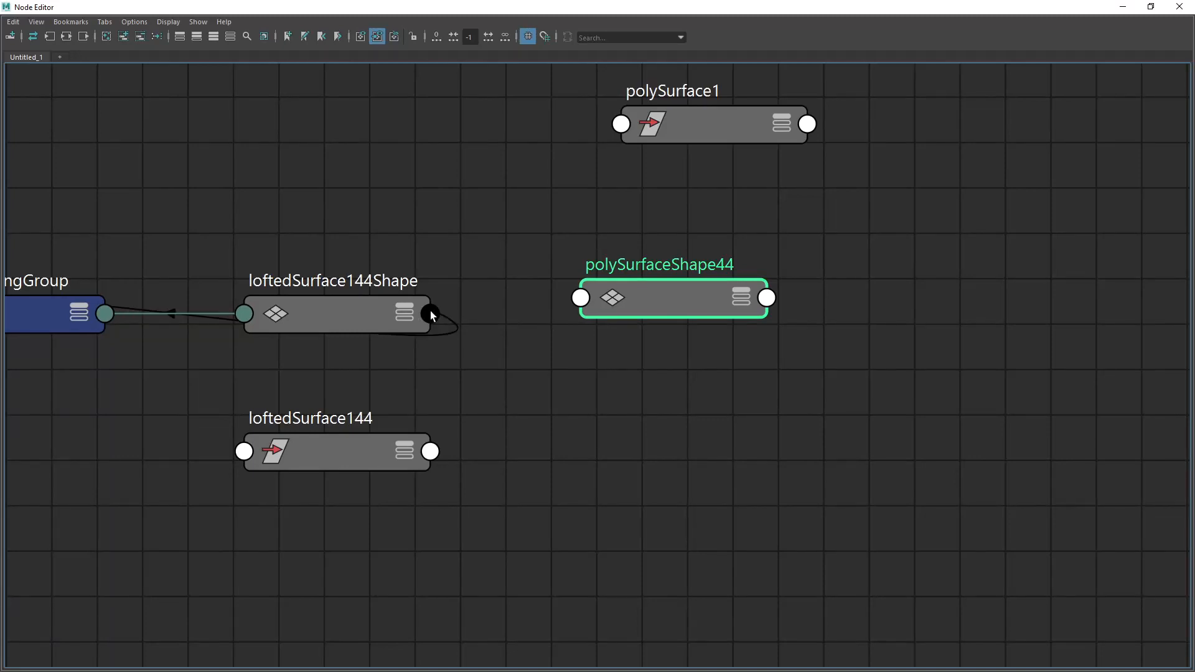
click(430, 313)
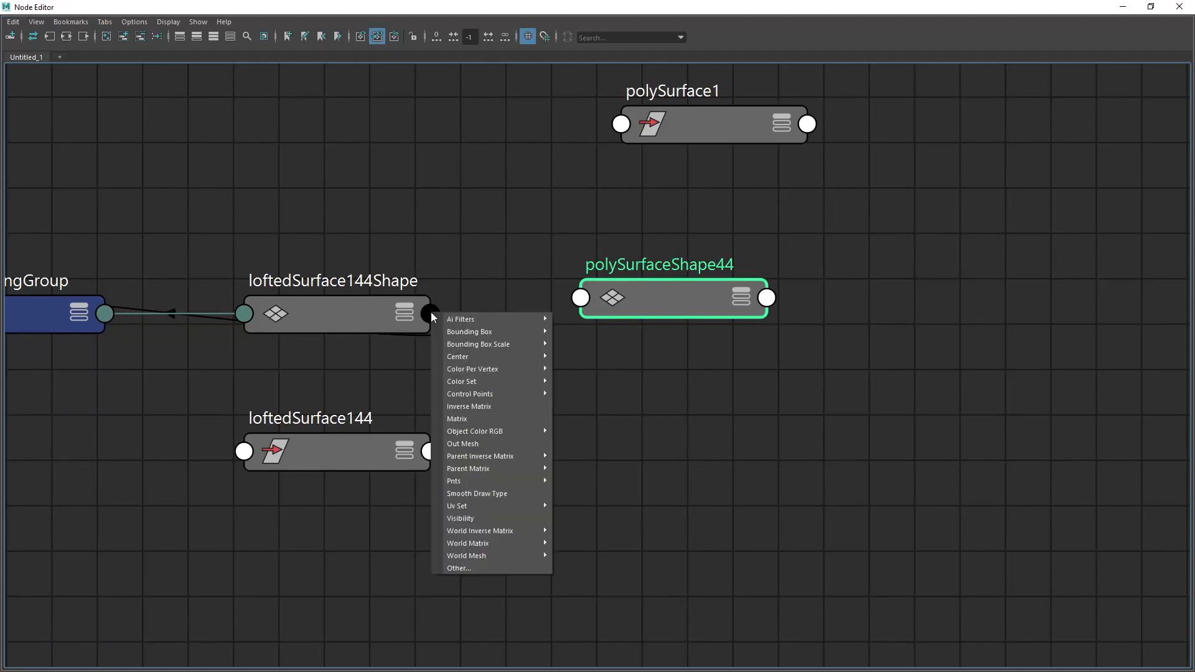
click(503, 443)
click(581, 299)
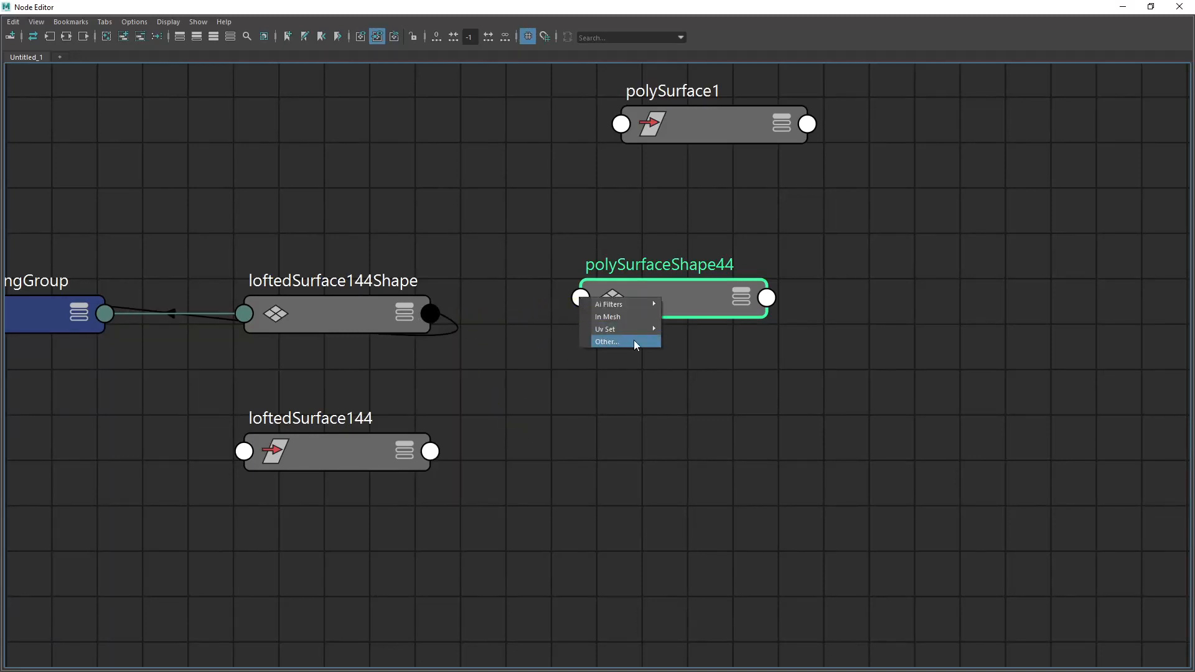
click(626, 317)
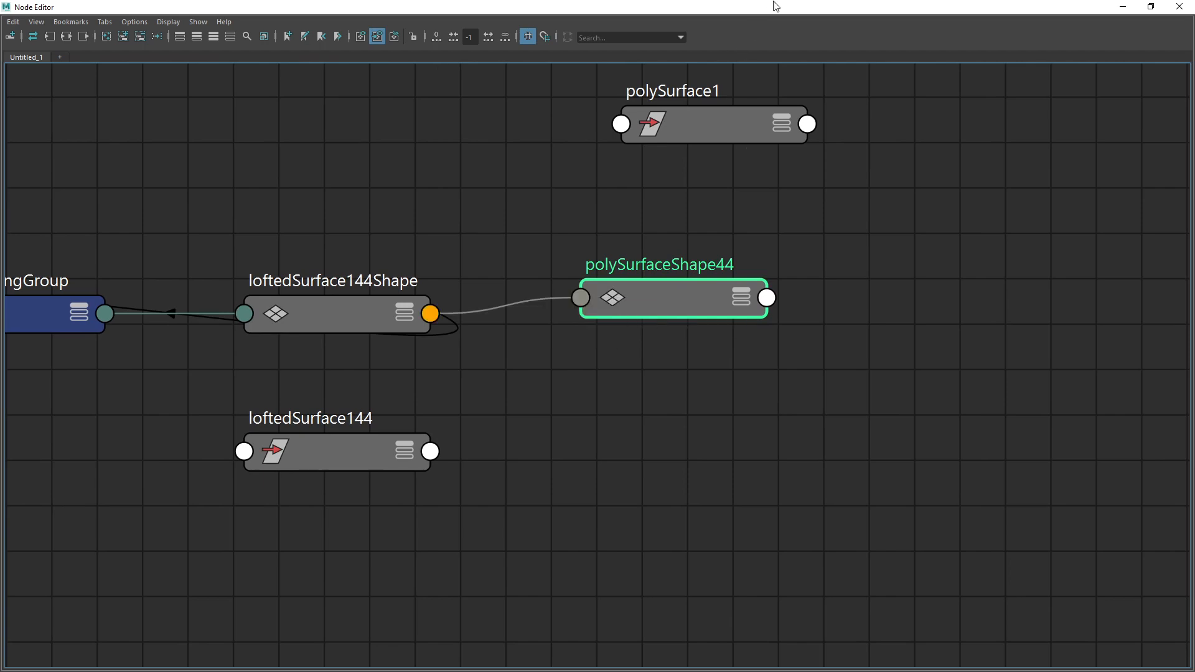
Step: Move the Node Editor out of the way and inspect the connected mesh copy from several angles
drag(812, 5, 2, 124)
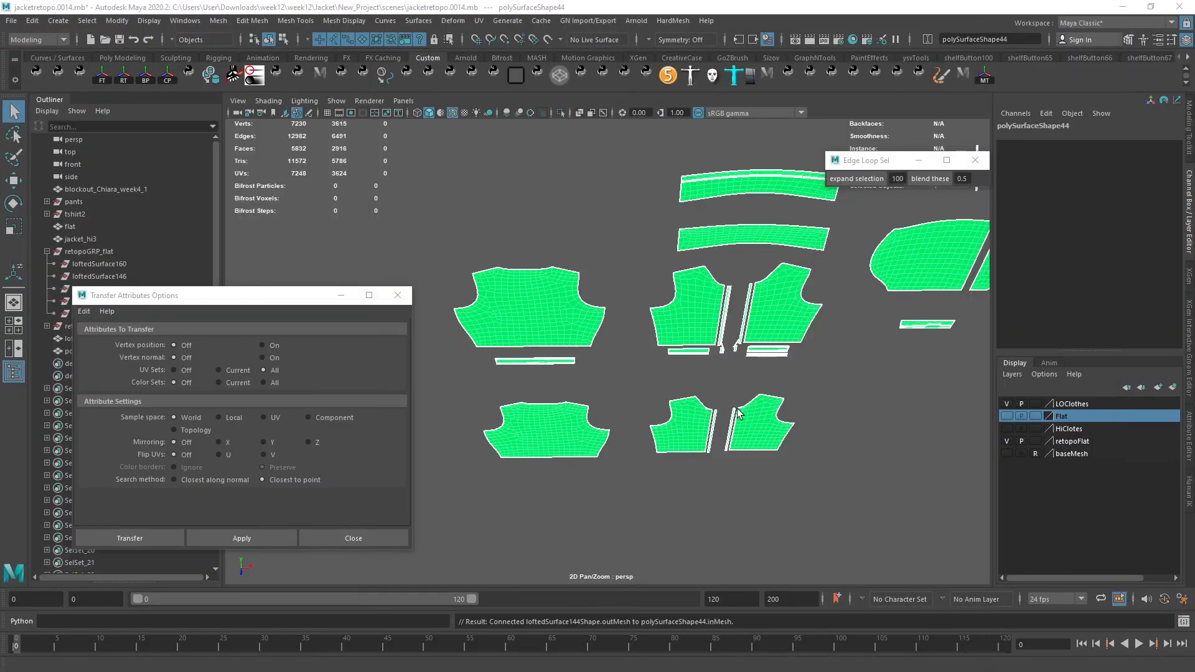
alt+drag(737, 408, 827, 429)
alt+right_drag(827, 429, 628, 418)
alt+drag(628, 417, 712, 386)
mouse_move(712, 387)
alt+right_down()
mouse_move(669, 387)
mouse_move(688, 388)
alt+right_up()
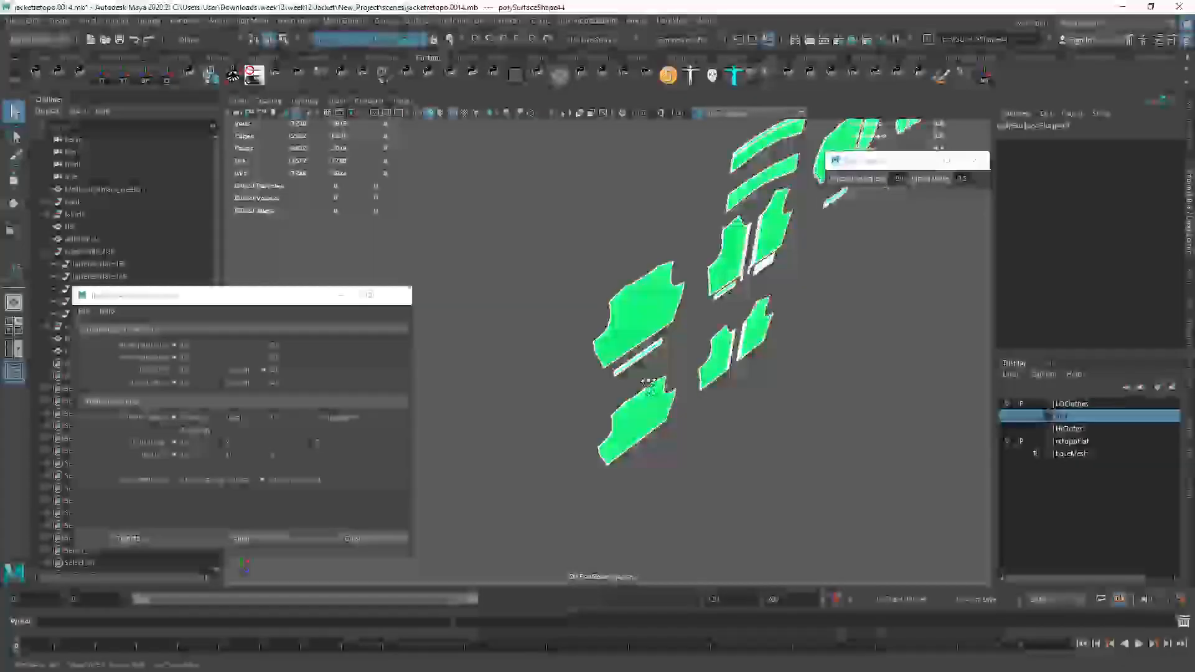
Step: Isolate polySurface1 and assign the existing lambert1 material to it
alt+drag(689, 388, 675, 350)
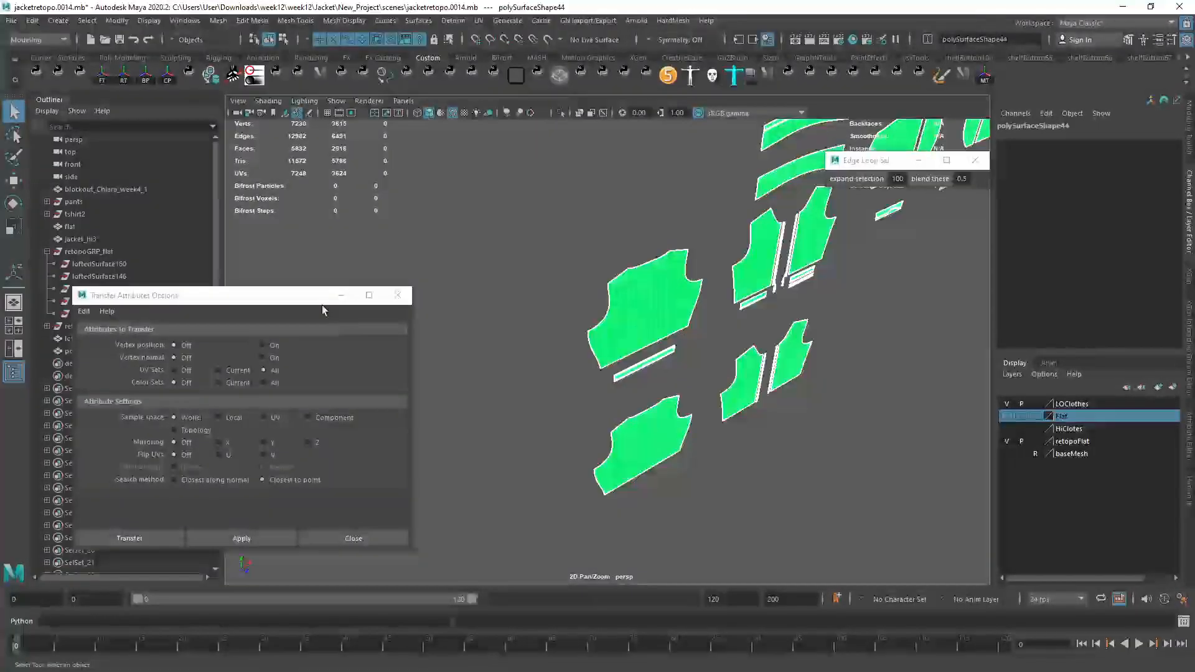
click(236, 293)
drag(236, 295, 396, 462)
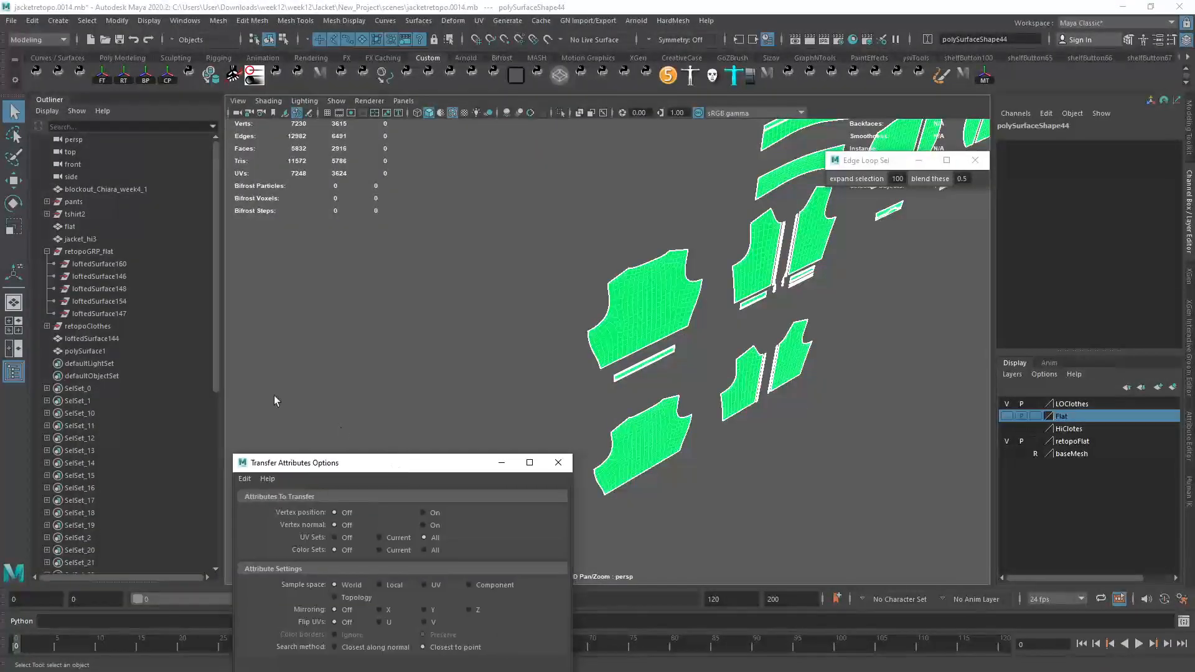
click(95, 351)
alt+drag(722, 364, 565, 315)
right_drag(564, 310, 688, 471)
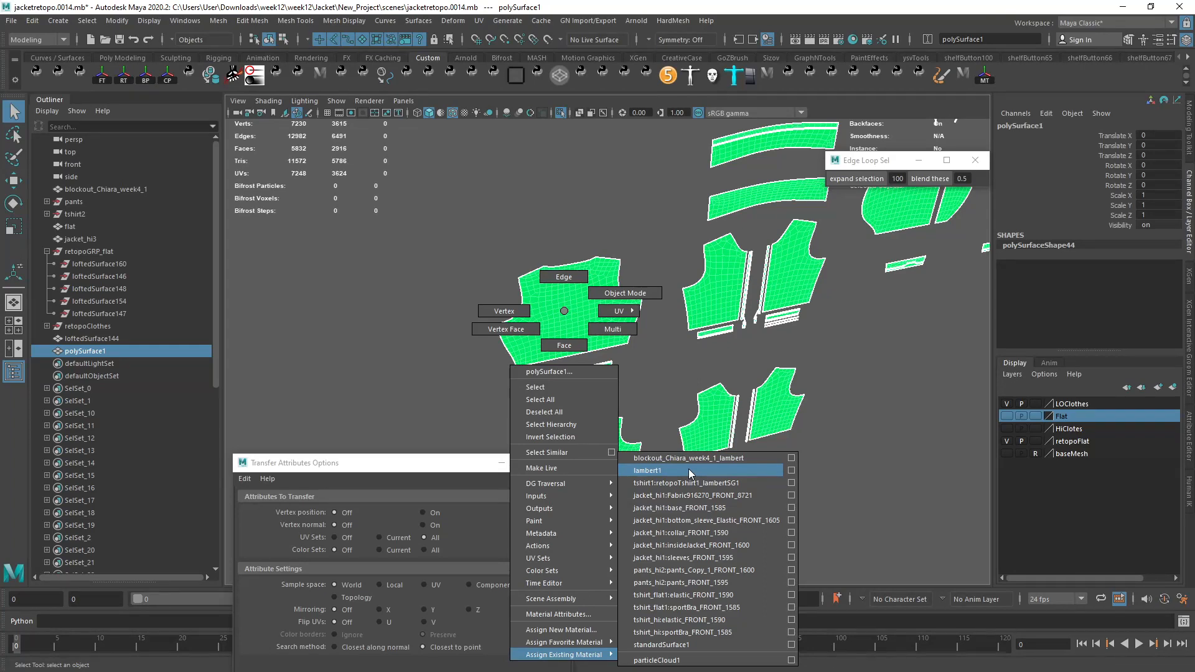
right_drag(690, 473, 690, 473)
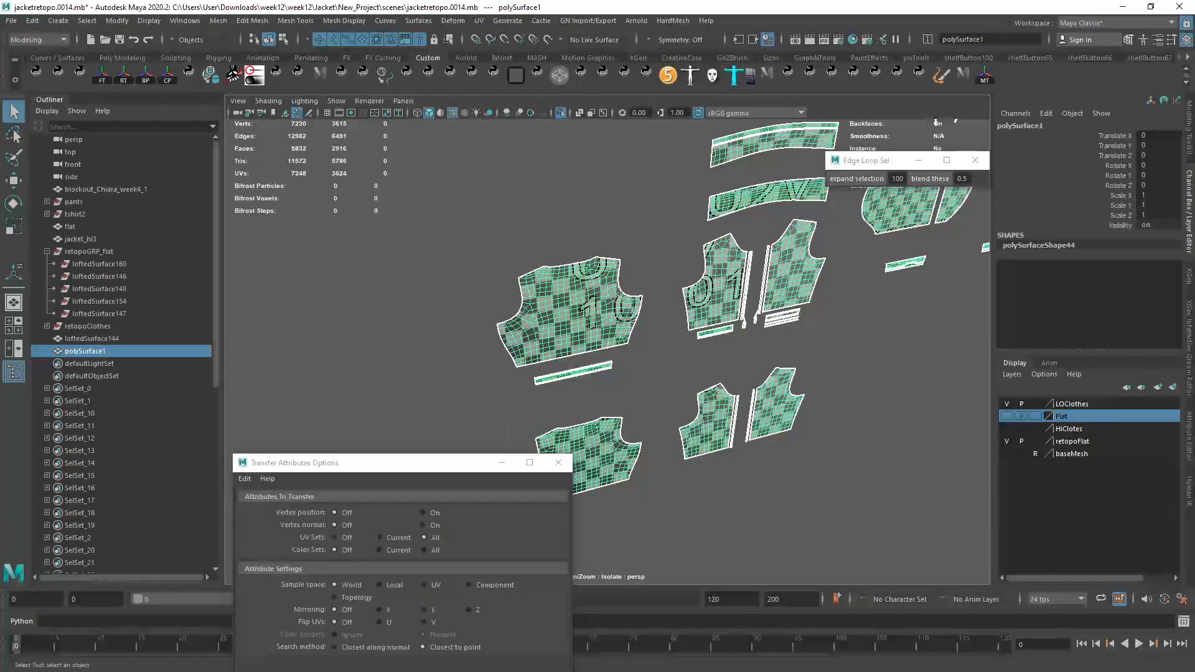
Step: Review the UV layout of polySurface1 in the UV Editor, close the editor and uncover the mesh pieces
drag(0, 125, 891, 73)
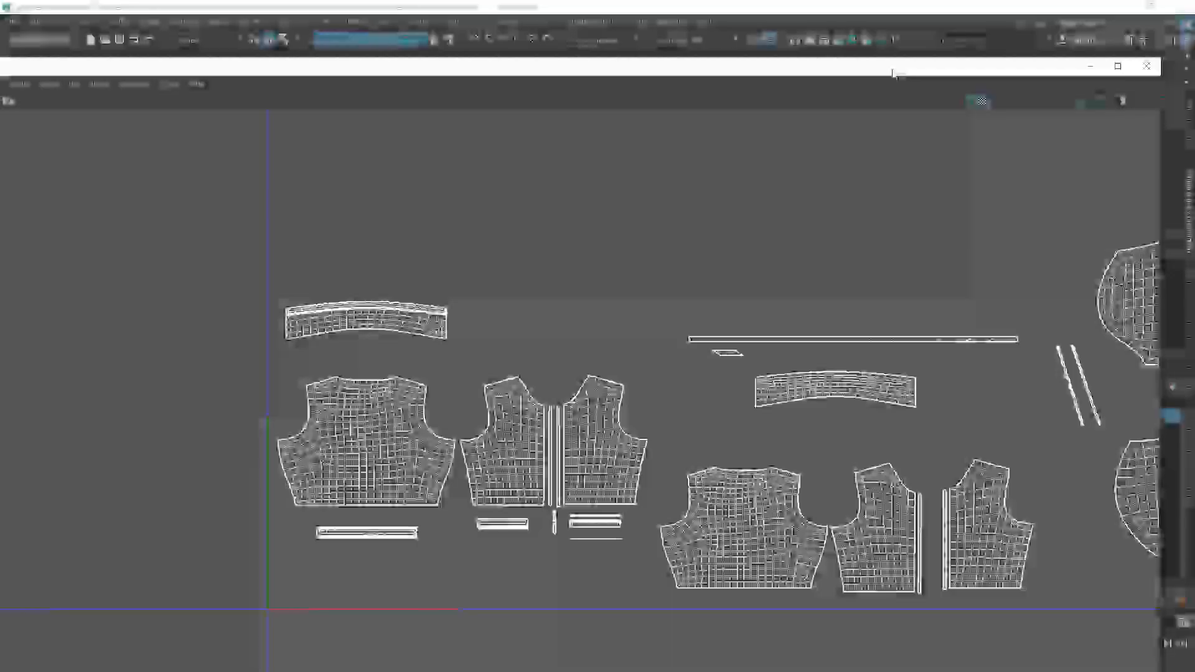
click(1144, 68)
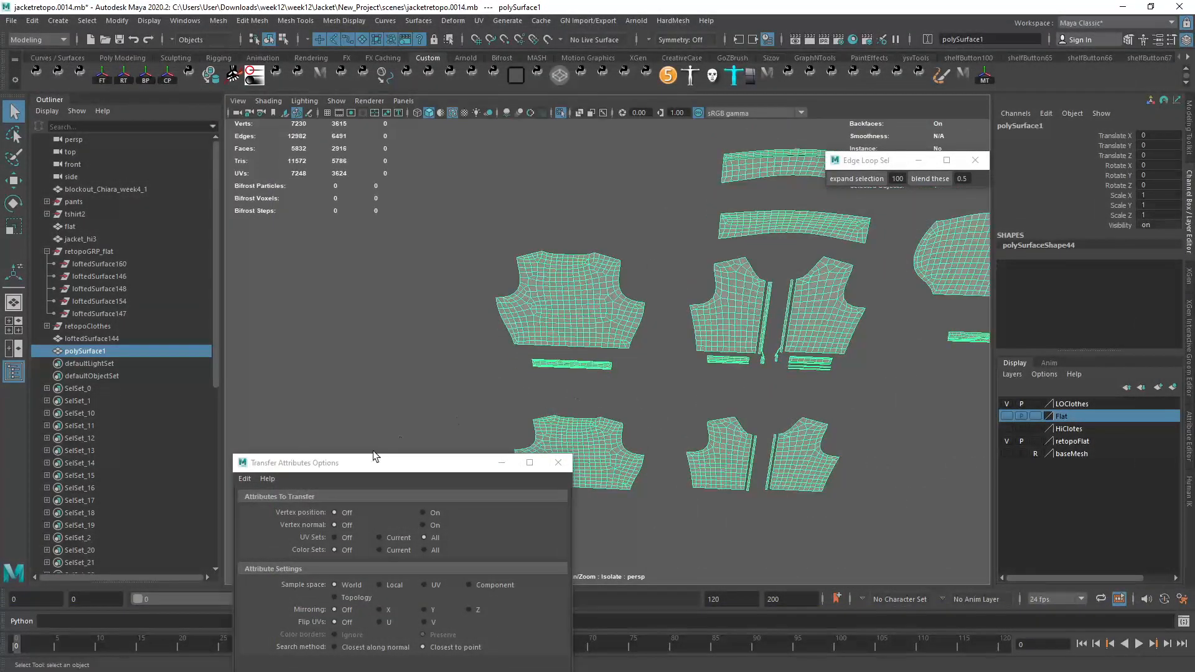
drag(373, 455, 164, 393)
mouse_move(585, 380)
alt+mouse_down()
mouse_move(653, 415)
mouse_move(597, 399)
alt+mouse_up()
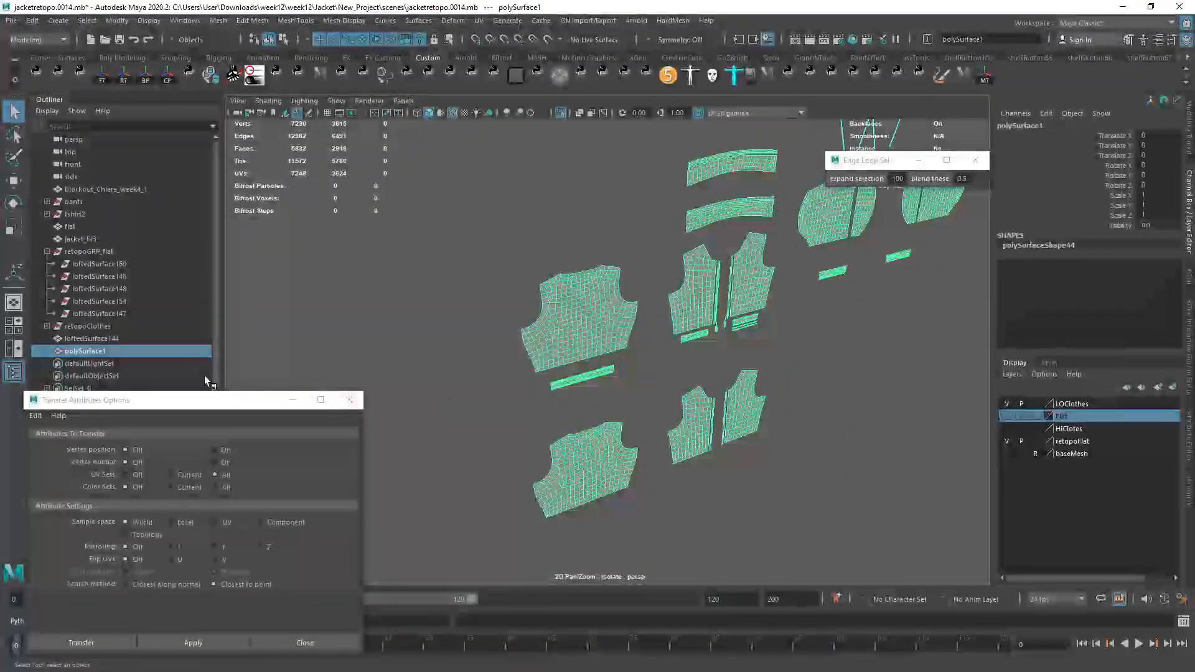
Step: Rename loftedSurface144 as flat_work_mesh
double_click(101, 338)
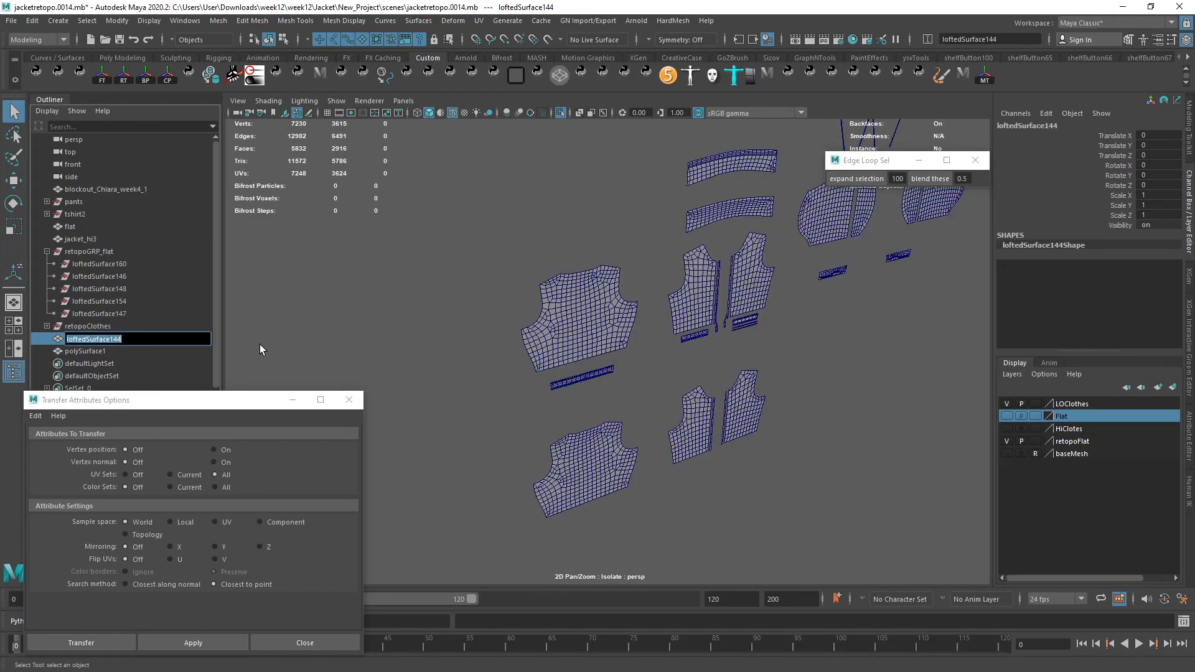
text(original)
key(ctrl+a)
key(BackSpace)
text(work)
key(BackSpace)
key(BackSpace)
key(BackSpace)
key(BackSpace)
text(flat_work)
text(mesh)
key(Return)
Step: Rename polySurface1 as threeD_work_mesh, reusing the name of the flat work mesh
double_click(98, 337)
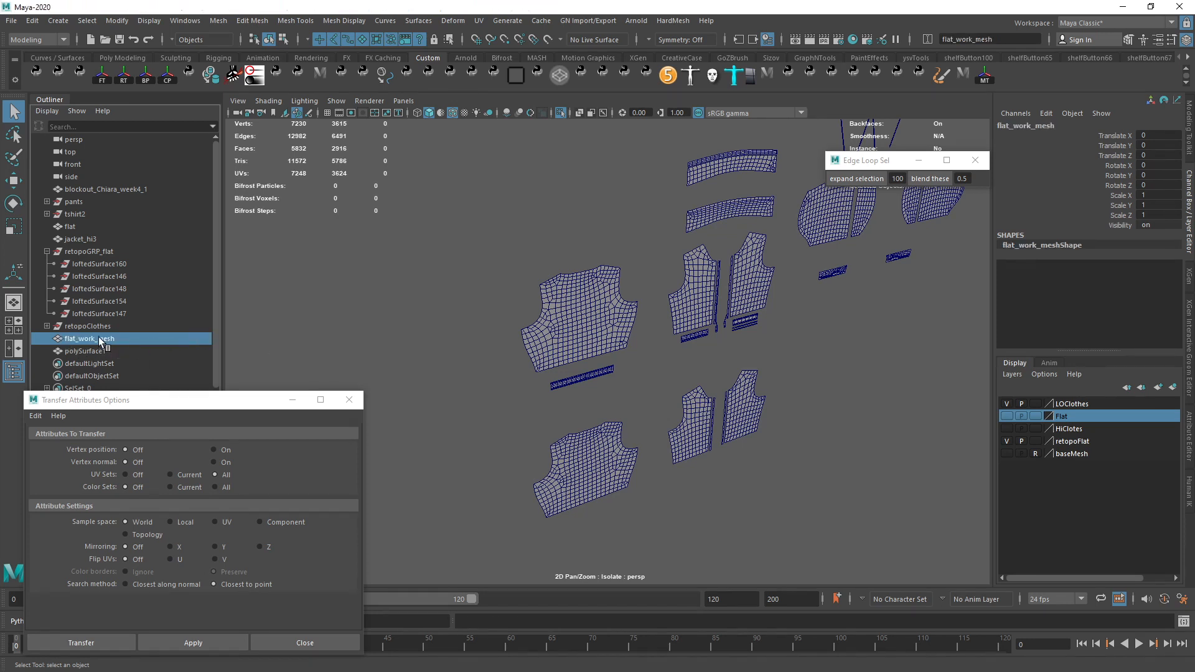
key(ctrl+c)
double_click(99, 352)
key(ctrl+v)
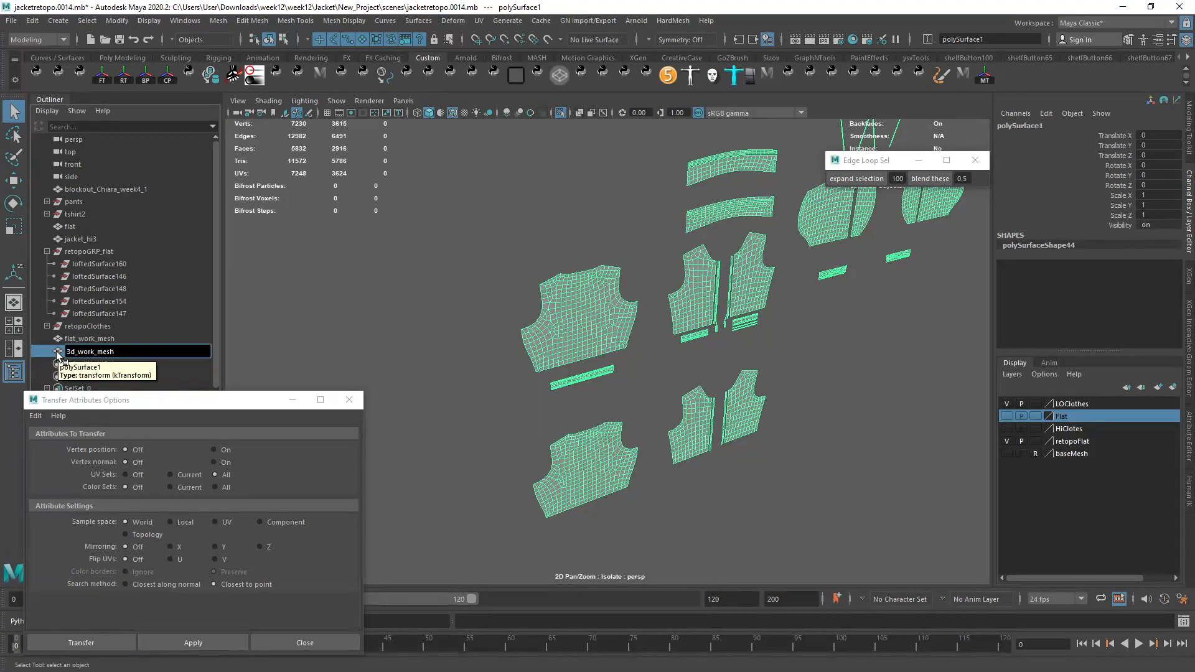
key(Return)
double_click(68, 352)
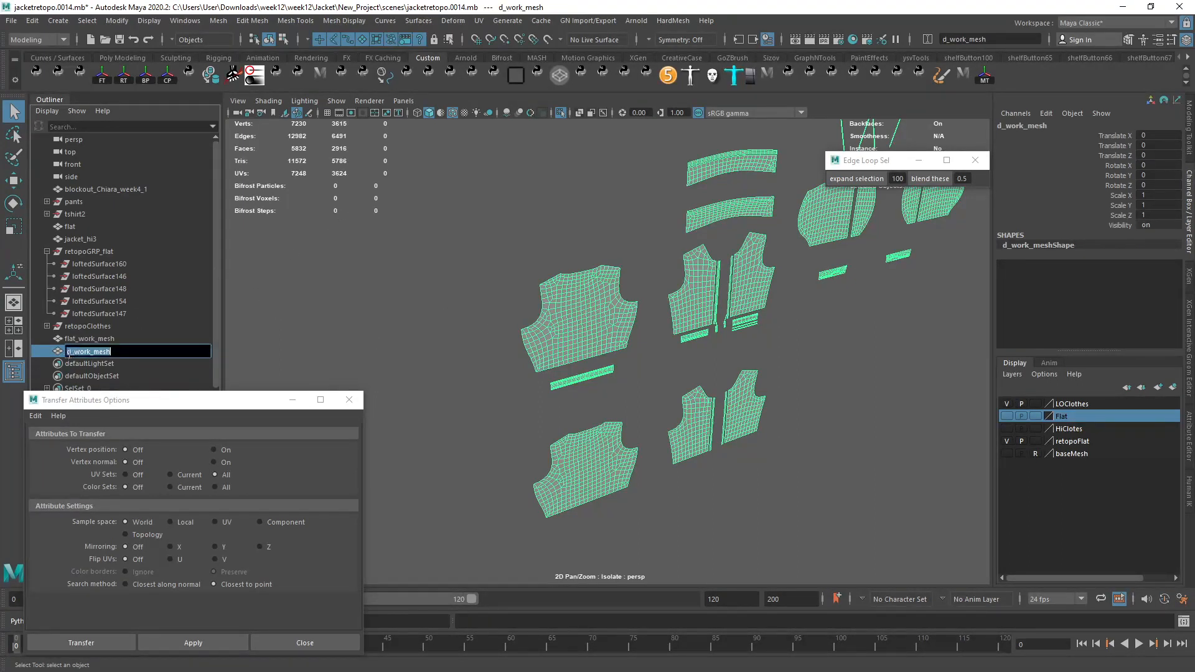
text(3)
key(Return)
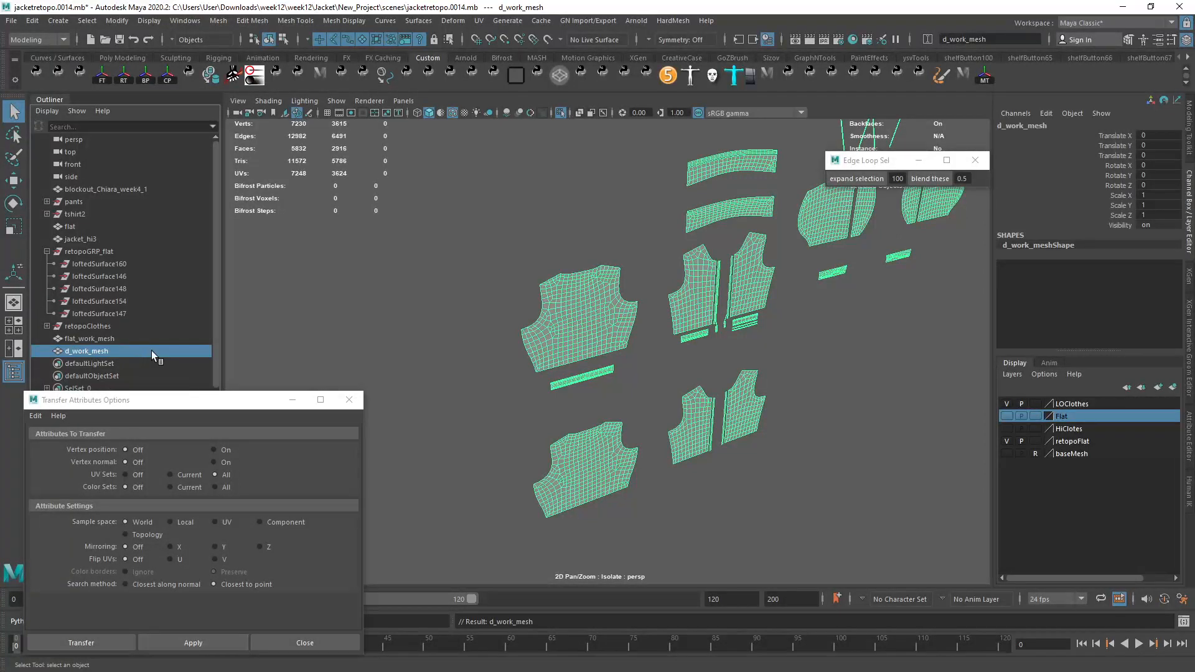
double_click(74, 352)
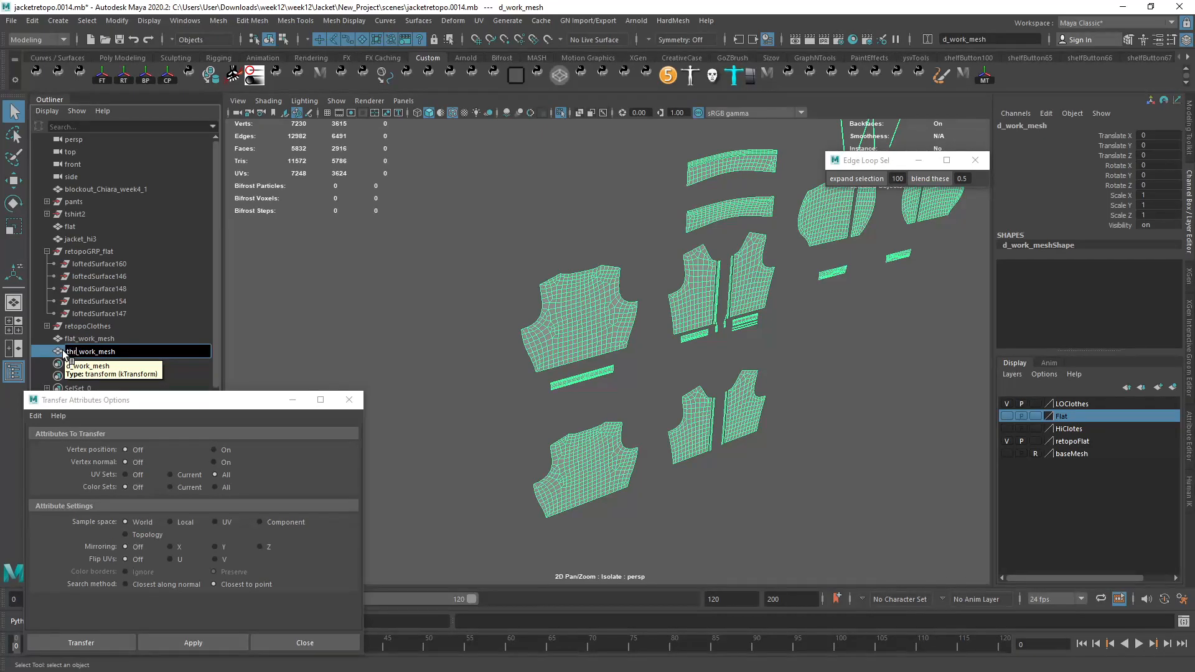
text(threeD)
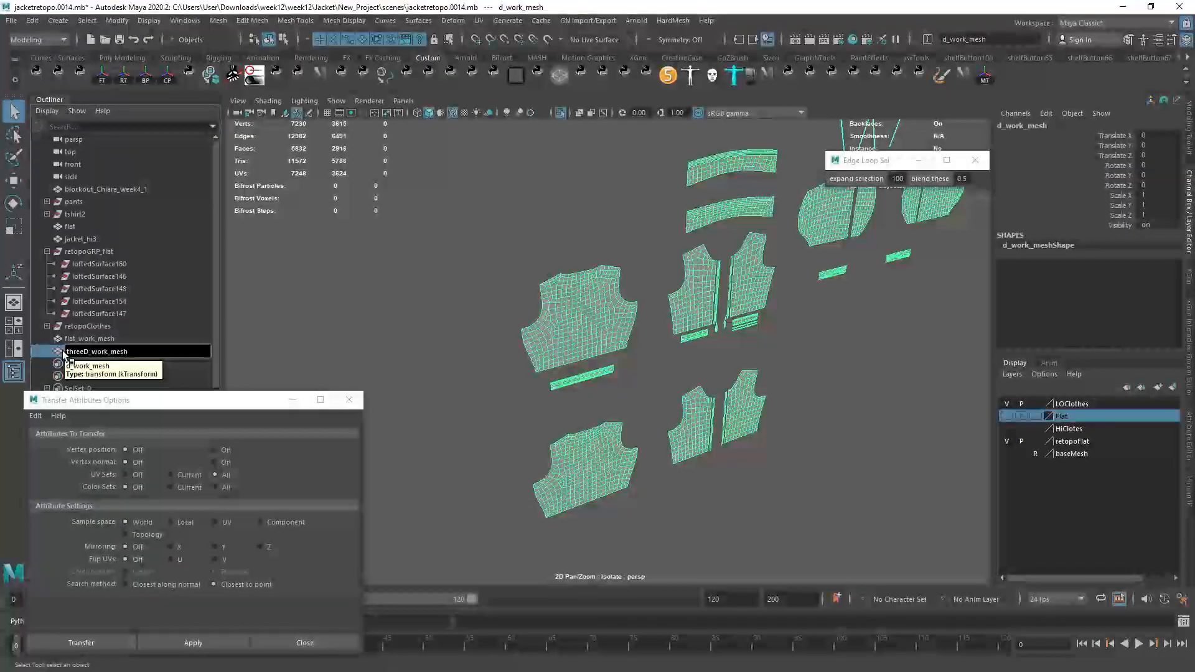
key(Return)
Step: Show the HiClotes layer and turn off isolation so the high-resolution clothes appear with threeD_work_mesh
alt+drag(787, 374, 580, 402)
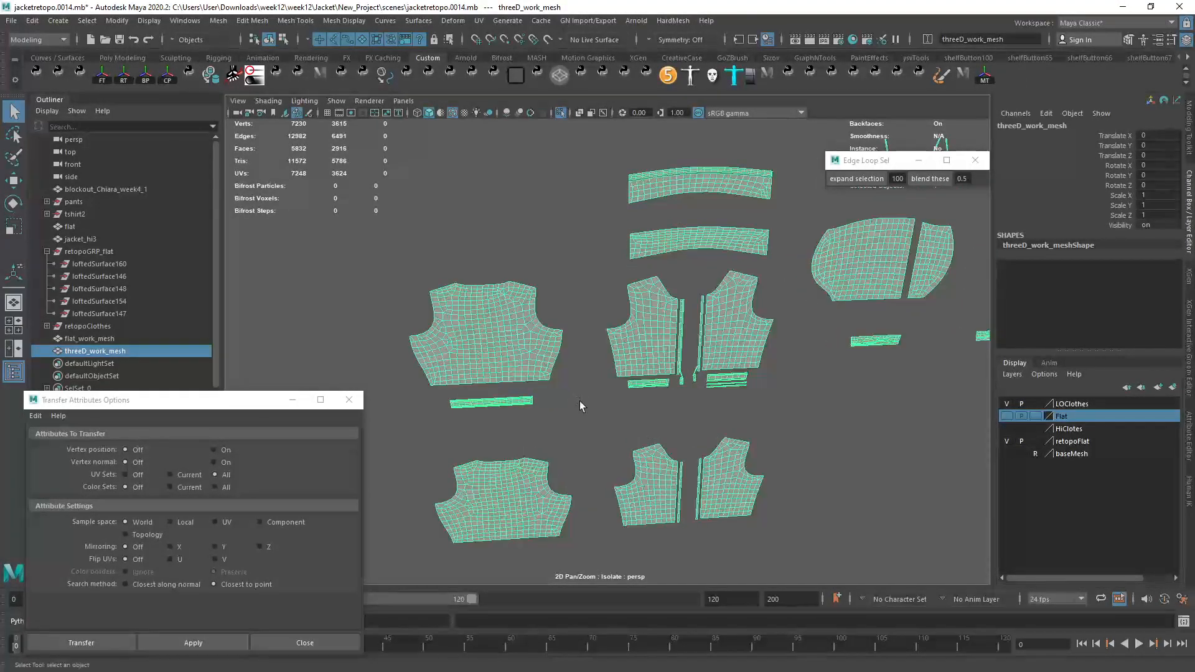
click(1007, 428)
alt+right_drag(771, 401, 659, 379)
alt+drag(659, 379, 648, 368)
key(ctrl+1)
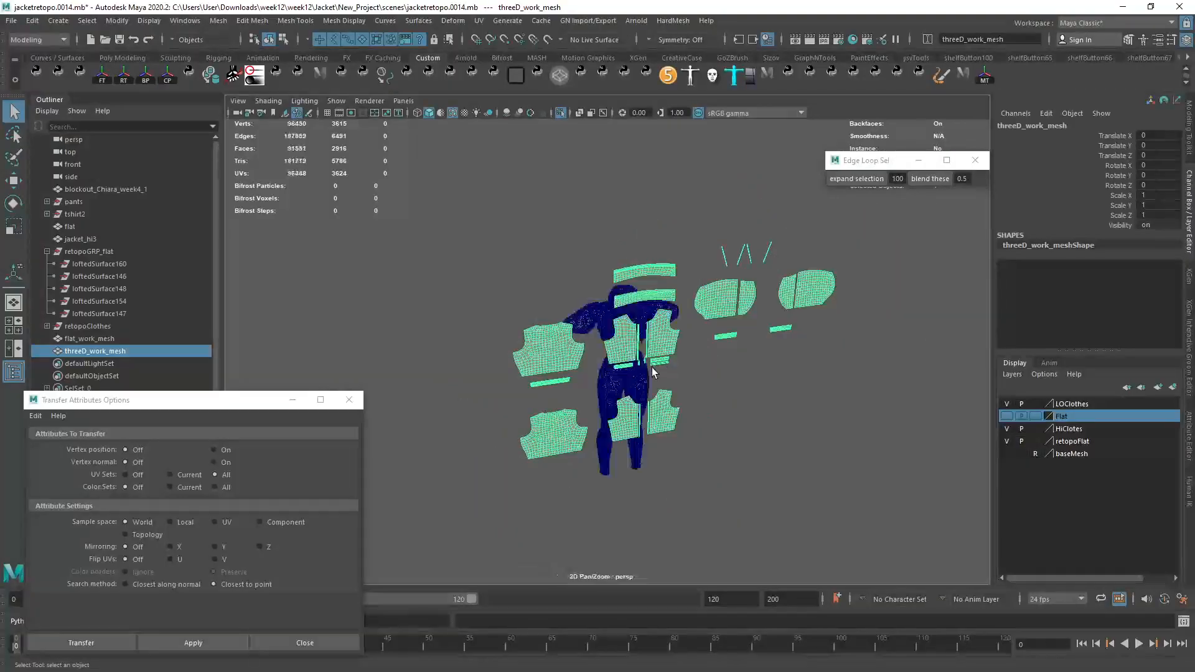
alt+right_drag(653, 370, 771, 401)
alt+drag(771, 406, 588, 285)
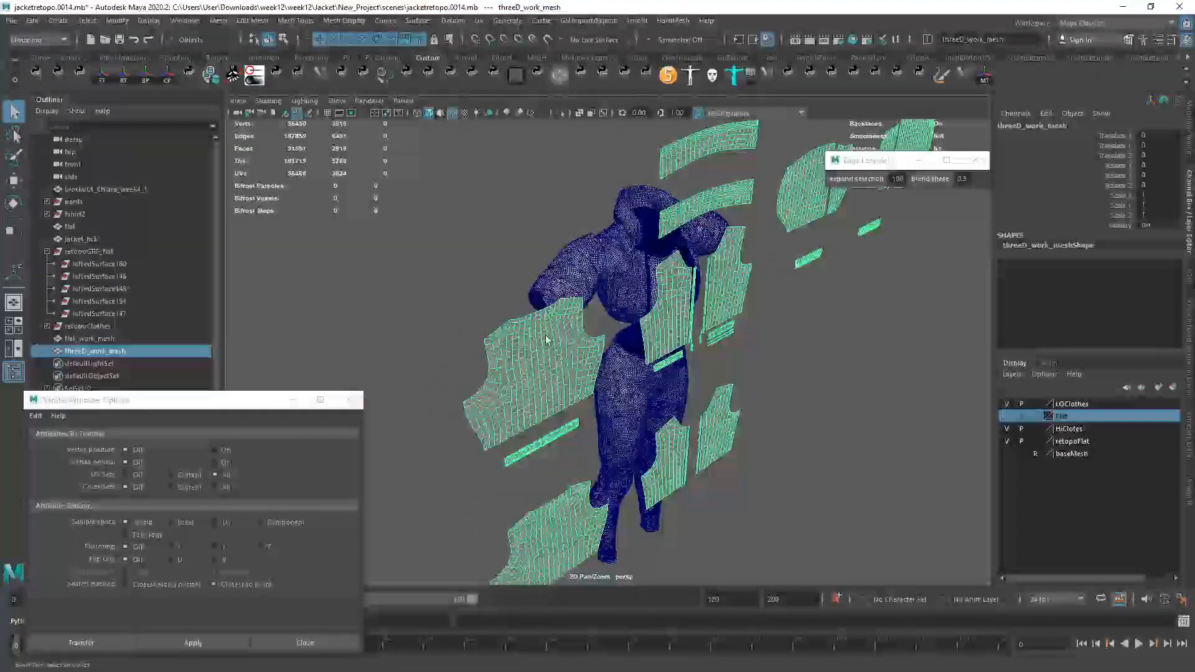
Step: Transfer only vertex positions from jacket_hi3 to threeD_work_mesh in UV sample space, with UV sets off
click(588, 285)
ctrl+click(87, 351)
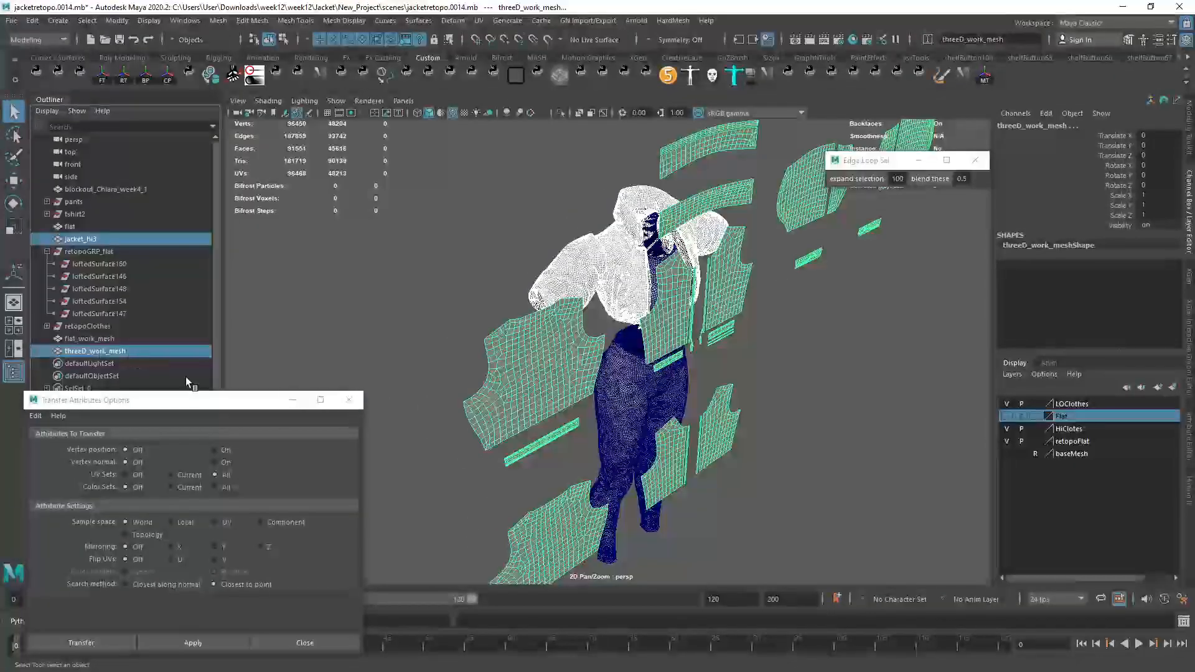
click(128, 473)
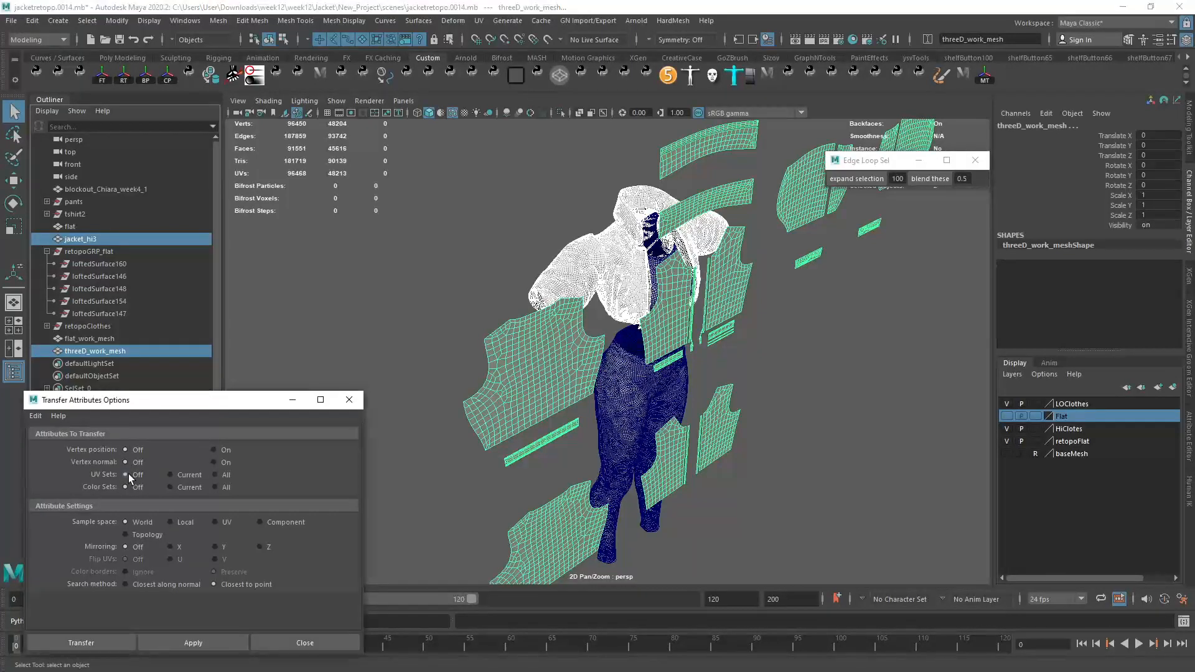
click(224, 523)
drag(203, 403, 225, 320)
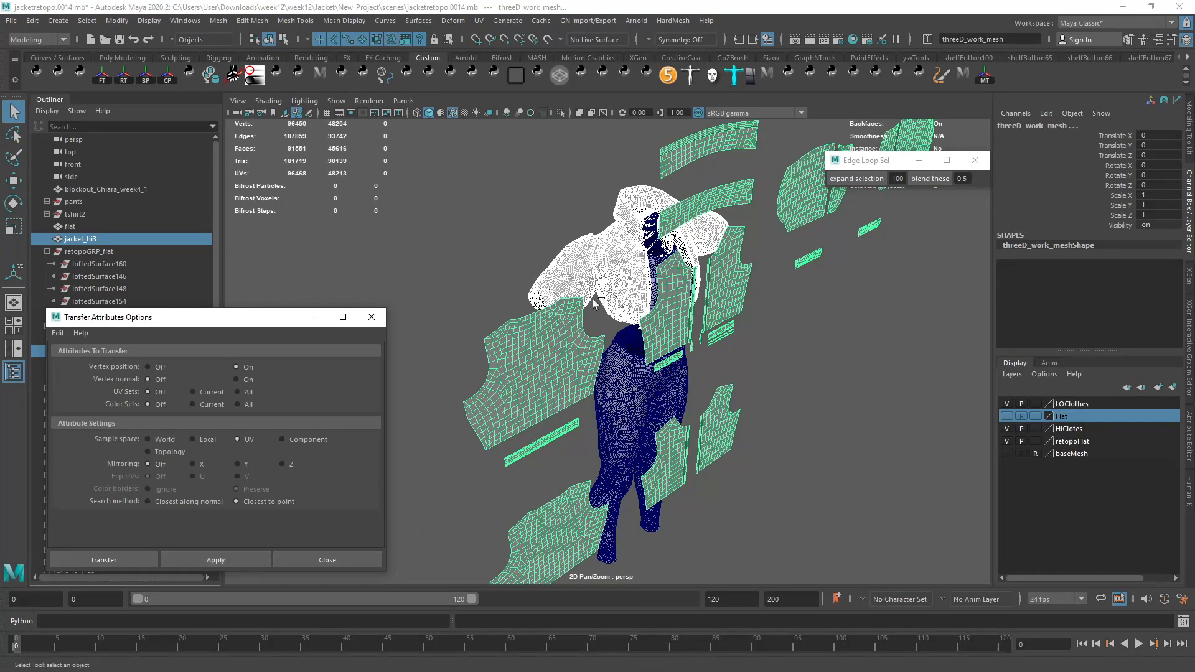
click(211, 559)
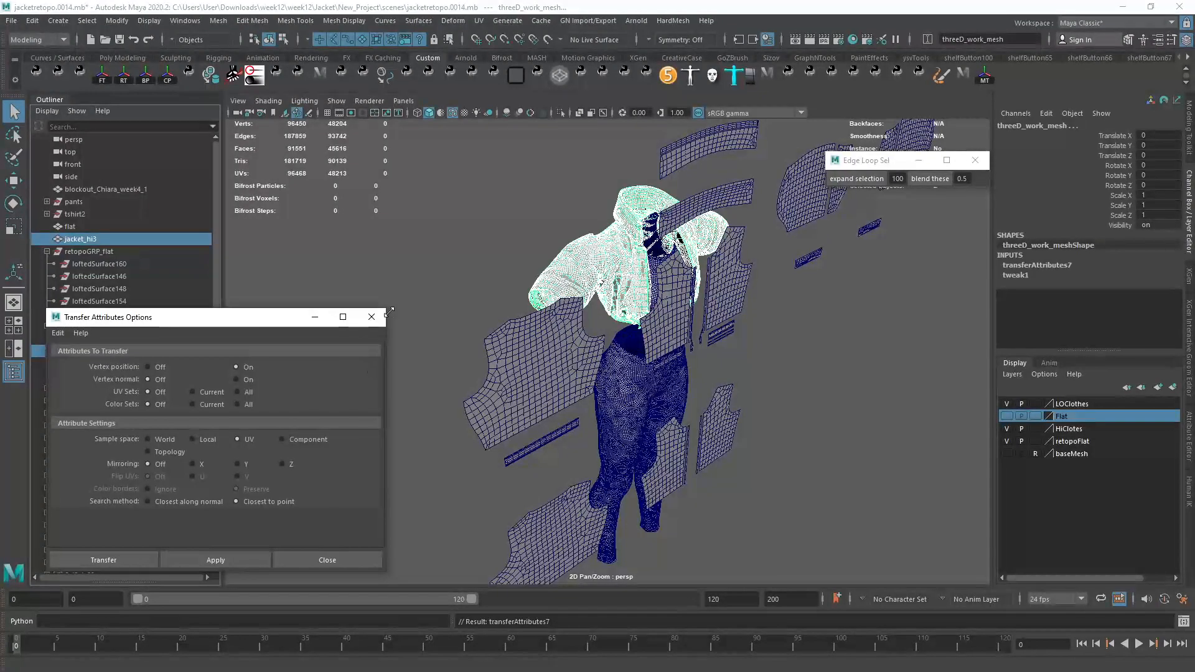
click(315, 316)
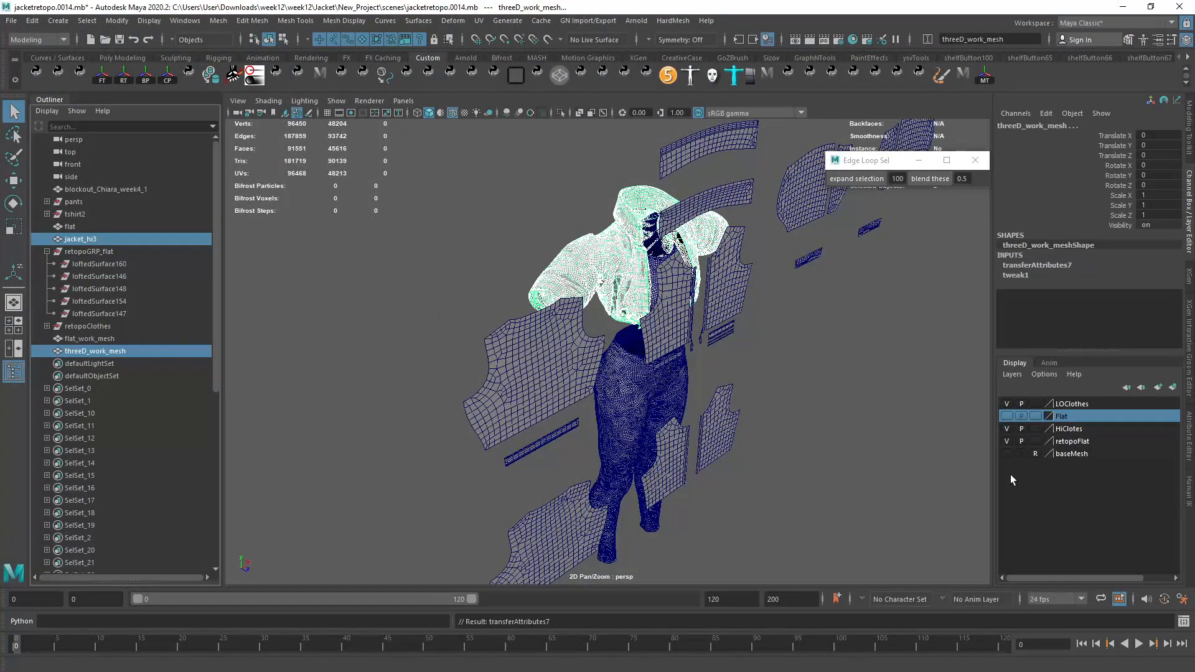
Step: Hide the HiClotes layer and inspect the 3D-shaped jacket retopology
click(1007, 429)
alt+drag(673, 361, 703, 386)
alt+drag(552, 390, 772, 364)
Step: Try inserting a horizontal and a vertical edge loop on a front panel of flat_work_mesh with Multi-Cut
click(629, 390)
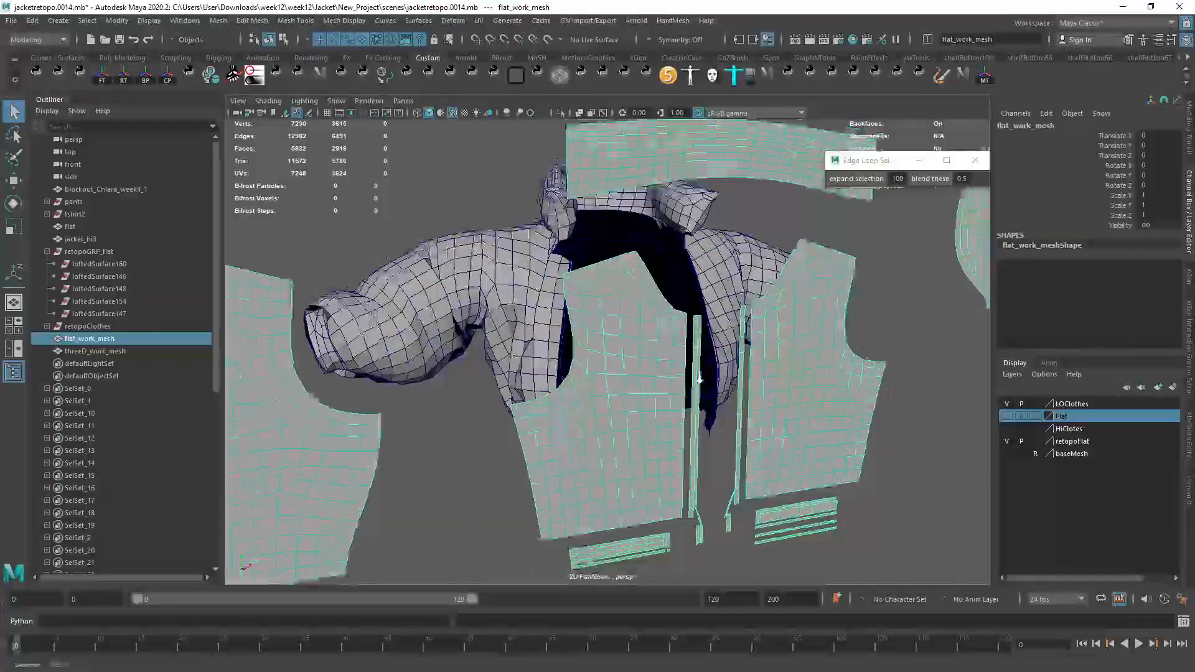
alt+drag(699, 379, 765, 374)
click(1128, 40)
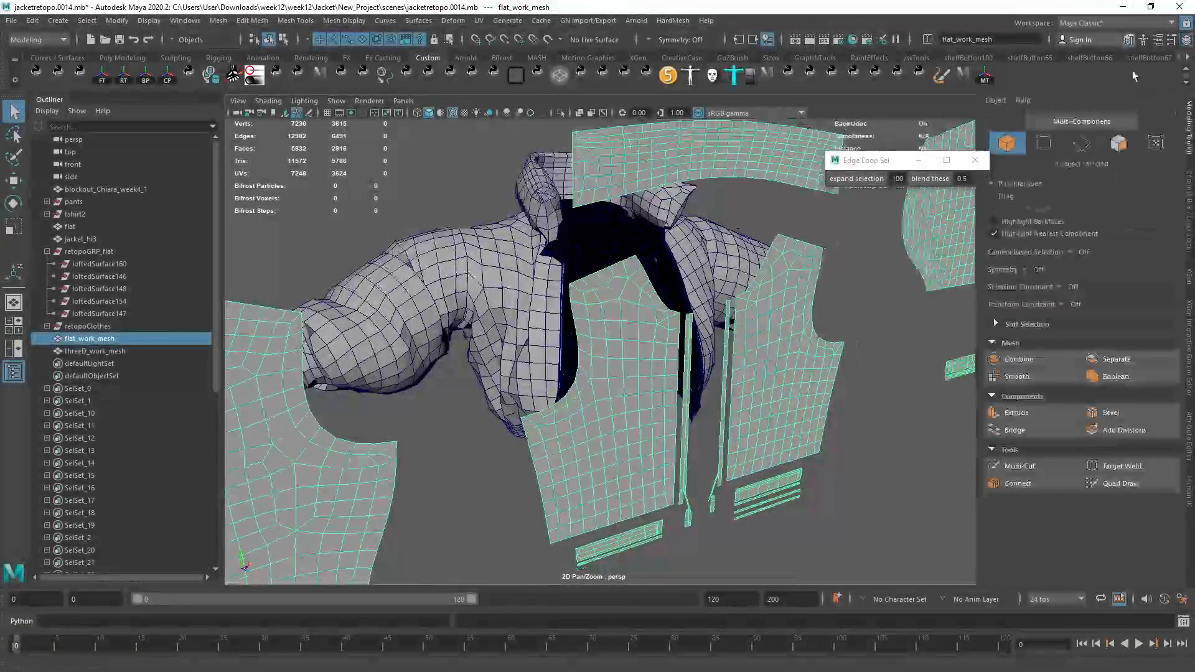
click(1019, 466)
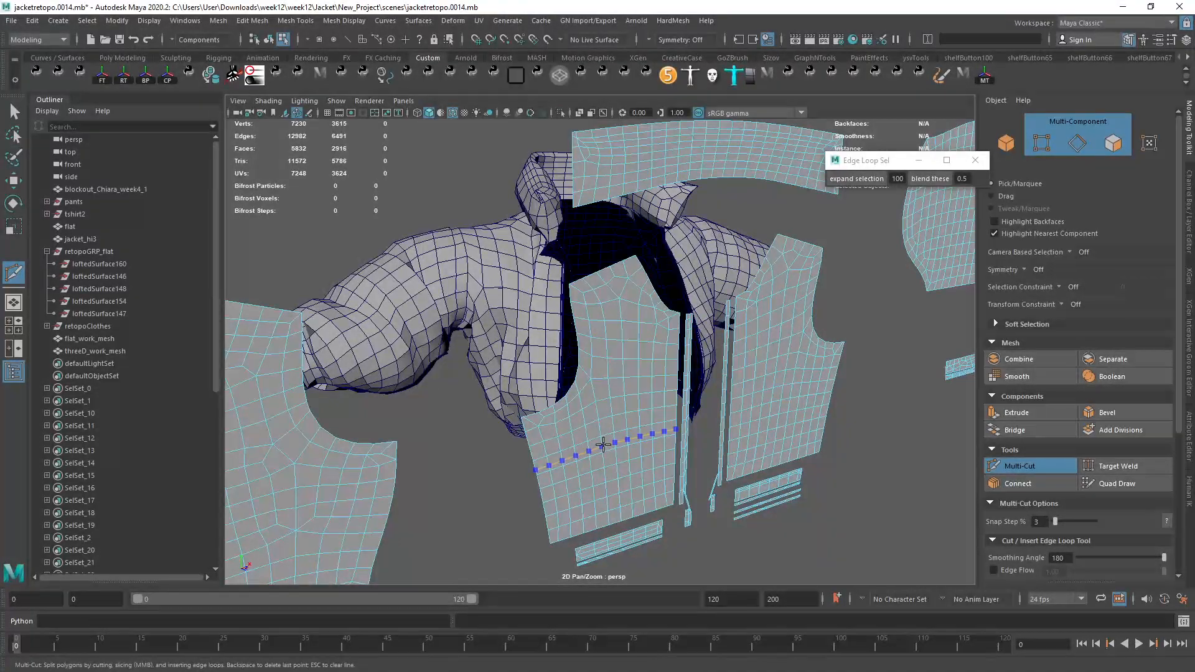
ctrl+click(603, 443)
alt+drag(603, 442, 632, 462)
alt+right_drag(633, 462, 699, 427)
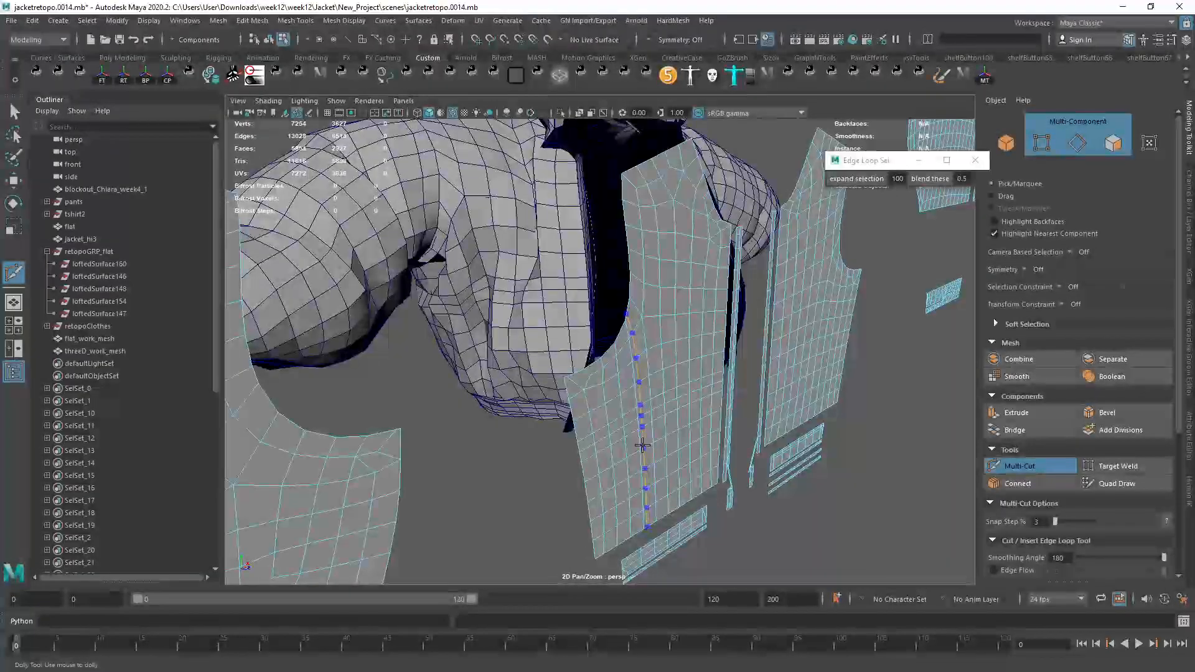
alt+drag(771, 429, 701, 432)
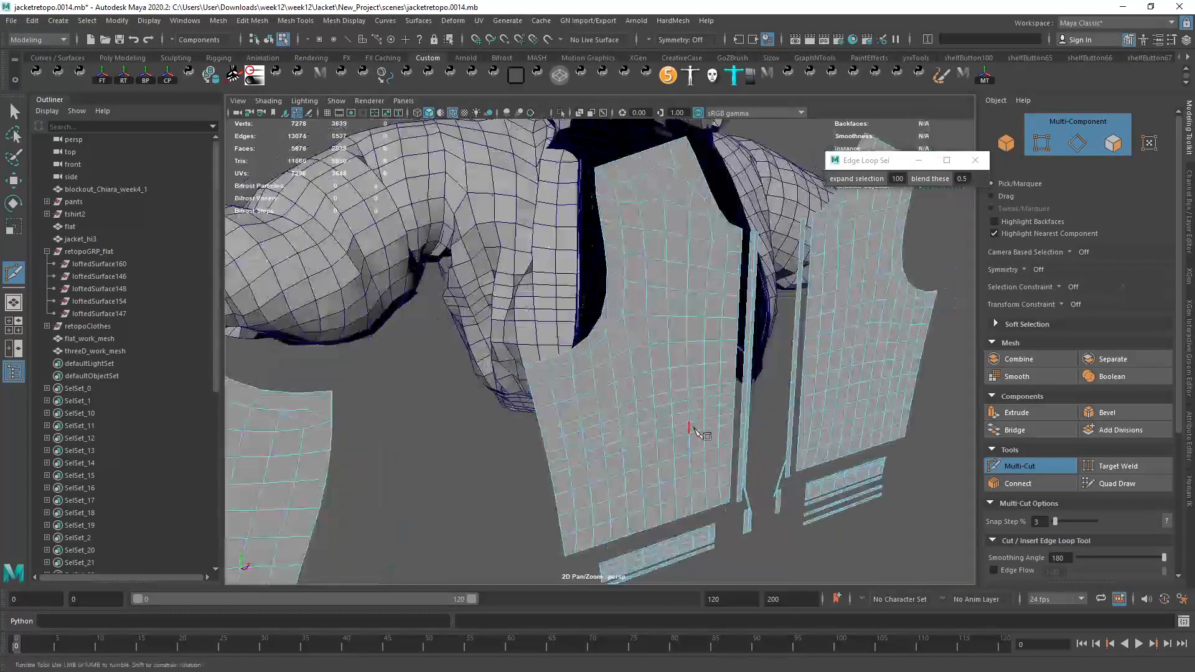
alt+right_drag(701, 432, 718, 448)
Step: Undo both edge loop insertions and leave the Multi-Cut tool
key(ctrl+z)
key(ctrl+z)
alt+right_drag(656, 409, 588, 425)
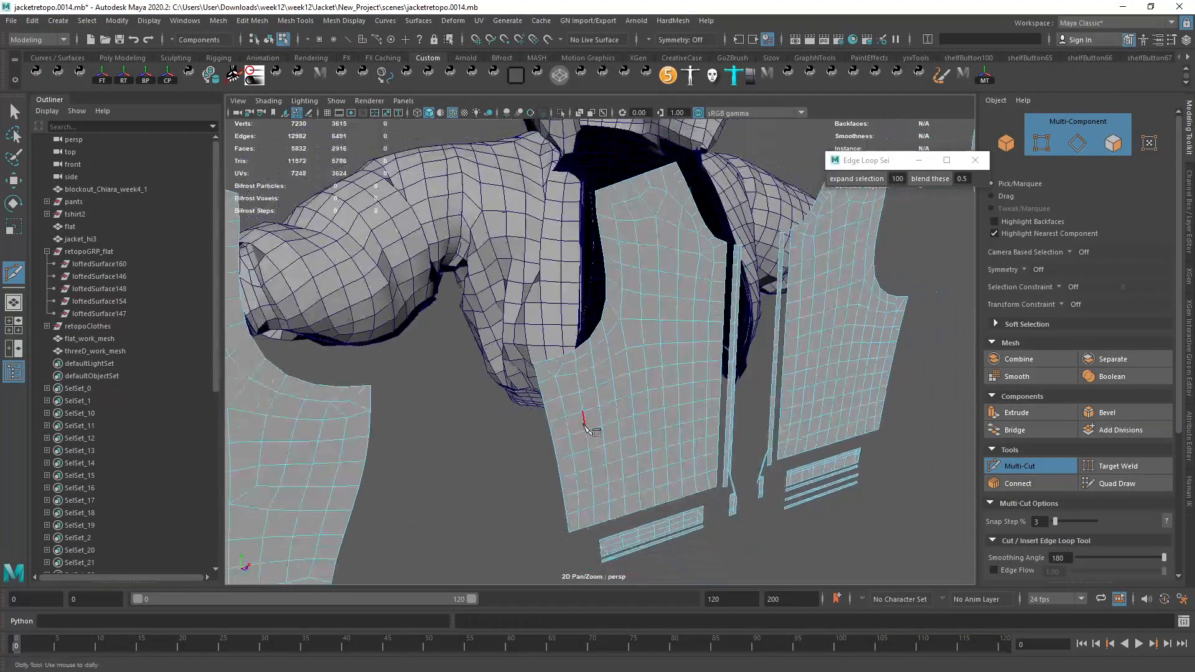
key(q)
Step: Reverse the normals of the faces on the lower row of back and front panels in flat_work_mesh
alt+drag(533, 288, 522, 309)
alt+right_drag(672, 386, 659, 386)
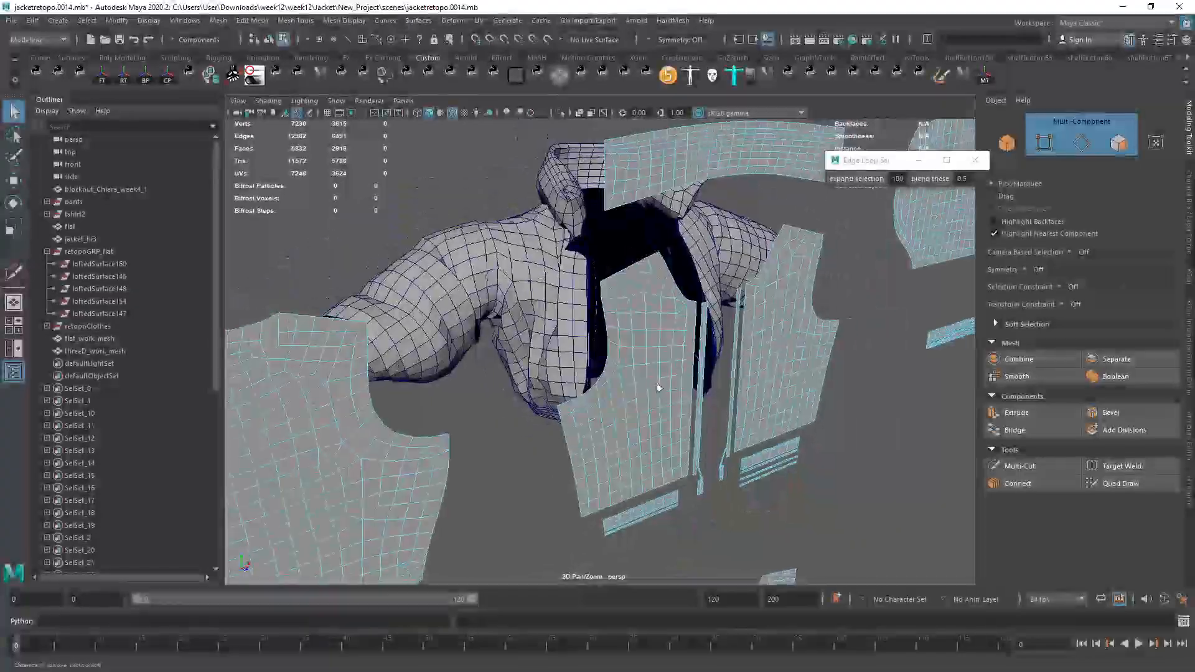
alt+drag(658, 387, 600, 382)
alt+right_drag(653, 383, 605, 403)
alt+drag(606, 403, 578, 464)
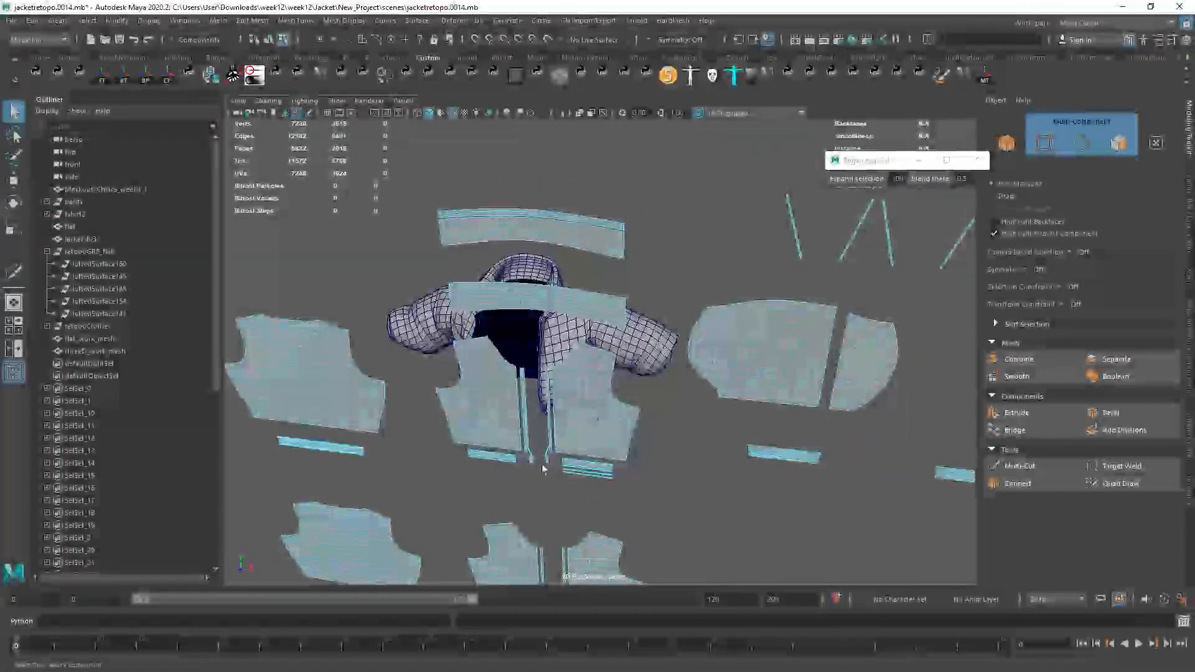
alt+middle_drag(579, 463, 667, 357)
alt+right_drag(667, 357, 565, 359)
alt+drag(565, 359, 560, 330)
key(F11)
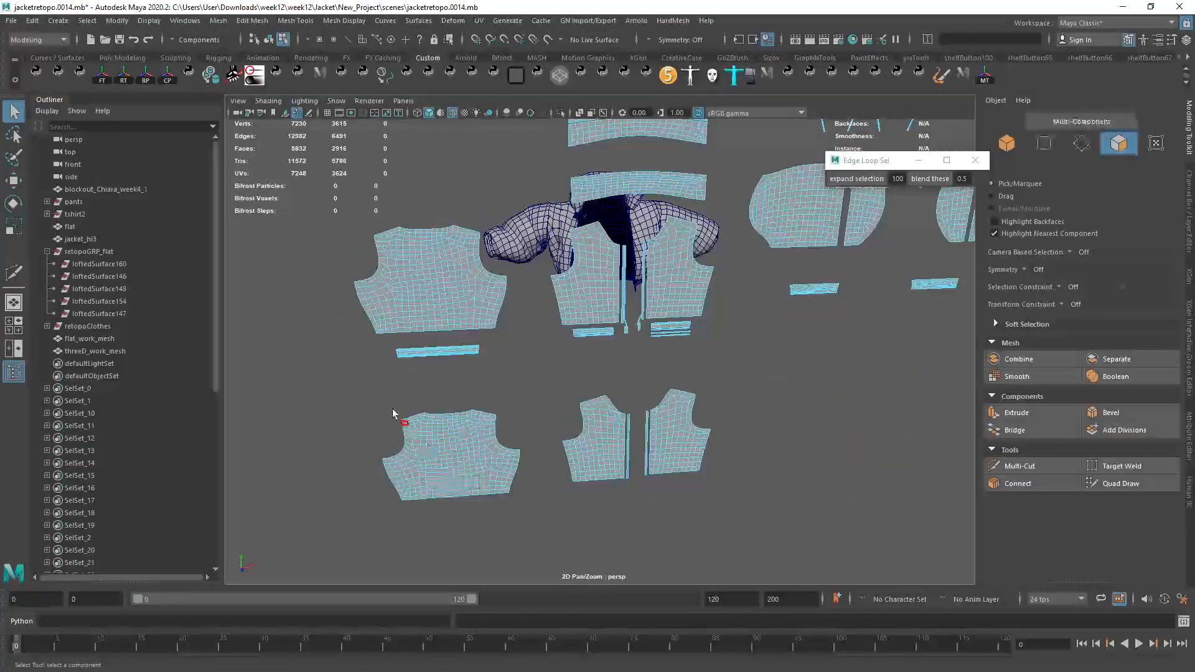
alt+drag(399, 404, 416, 367)
drag(367, 381, 769, 554)
alt+drag(635, 430, 626, 443)
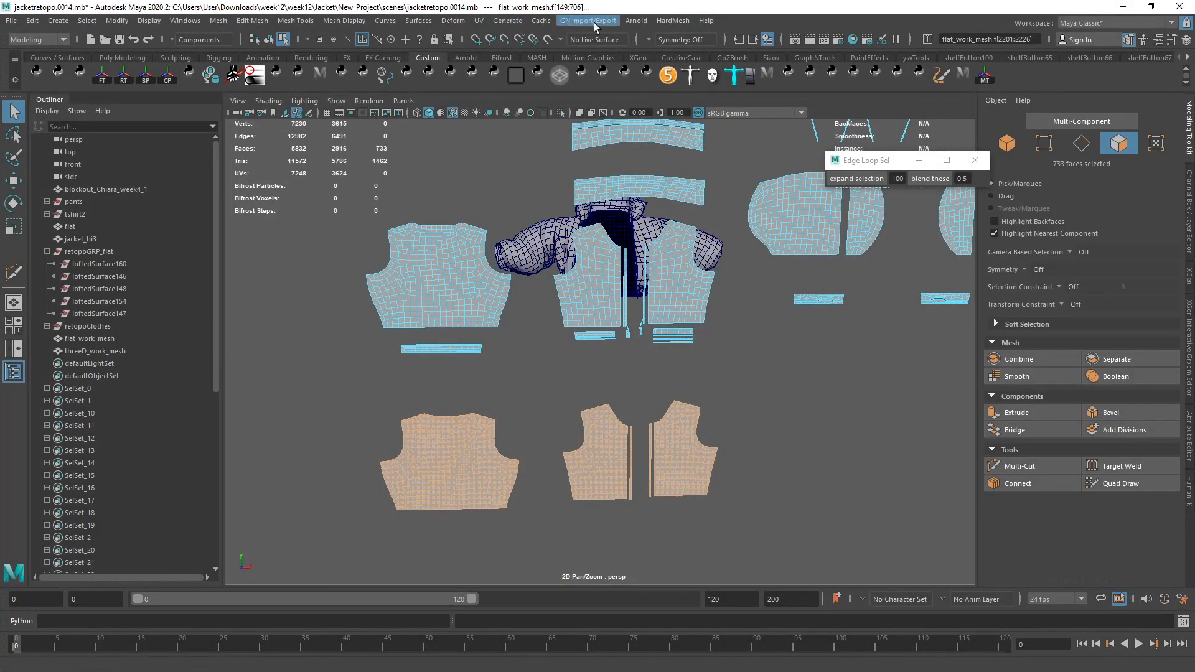
click(344, 21)
click(394, 84)
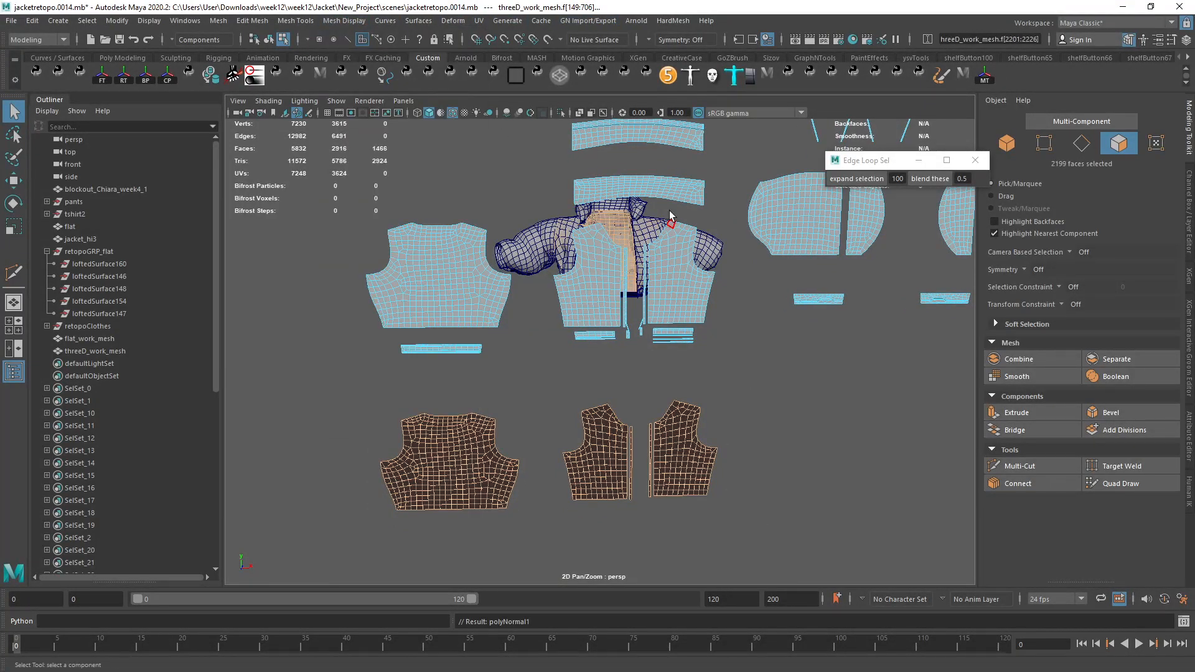
Step: Return to object mode, clear the selection and inspect the inner lining of the 3D jacket mesh
alt+drag(669, 214, 703, 243)
alt+right_drag(704, 242, 858, 379)
alt+middle_drag(858, 378, 780, 504)
right_drag(647, 267, 684, 243)
scroll(626, 430, up, 5)
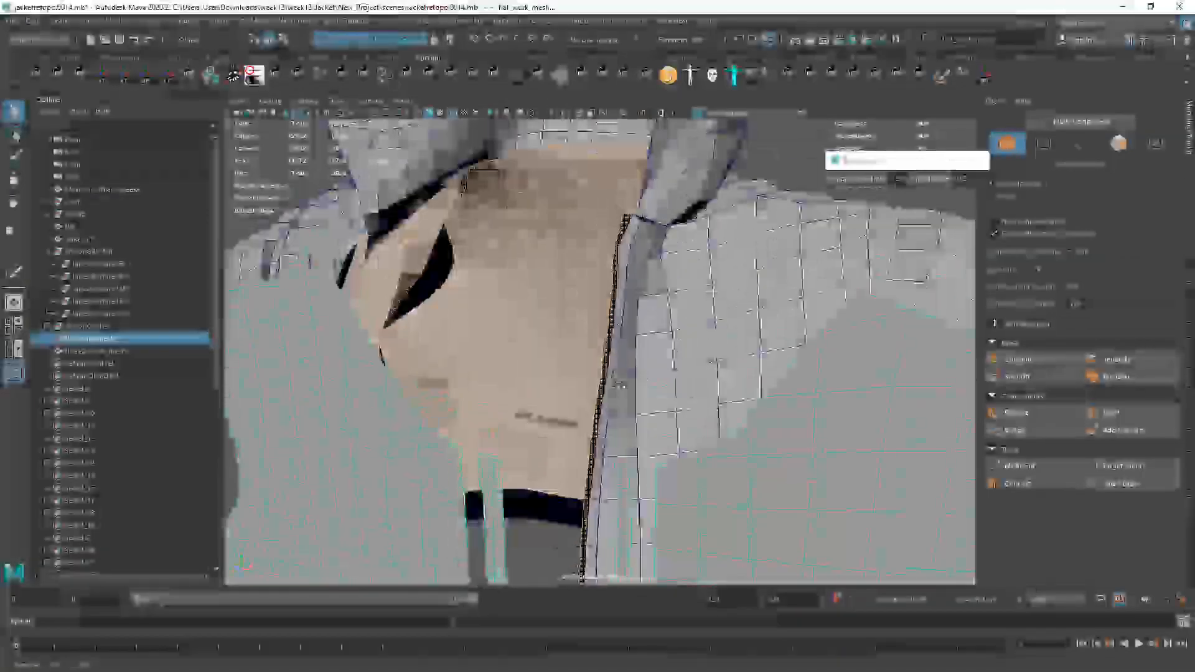
click(291, 213)
scroll(375, 286, down, 3)
scroll(375, 287, down, 3)
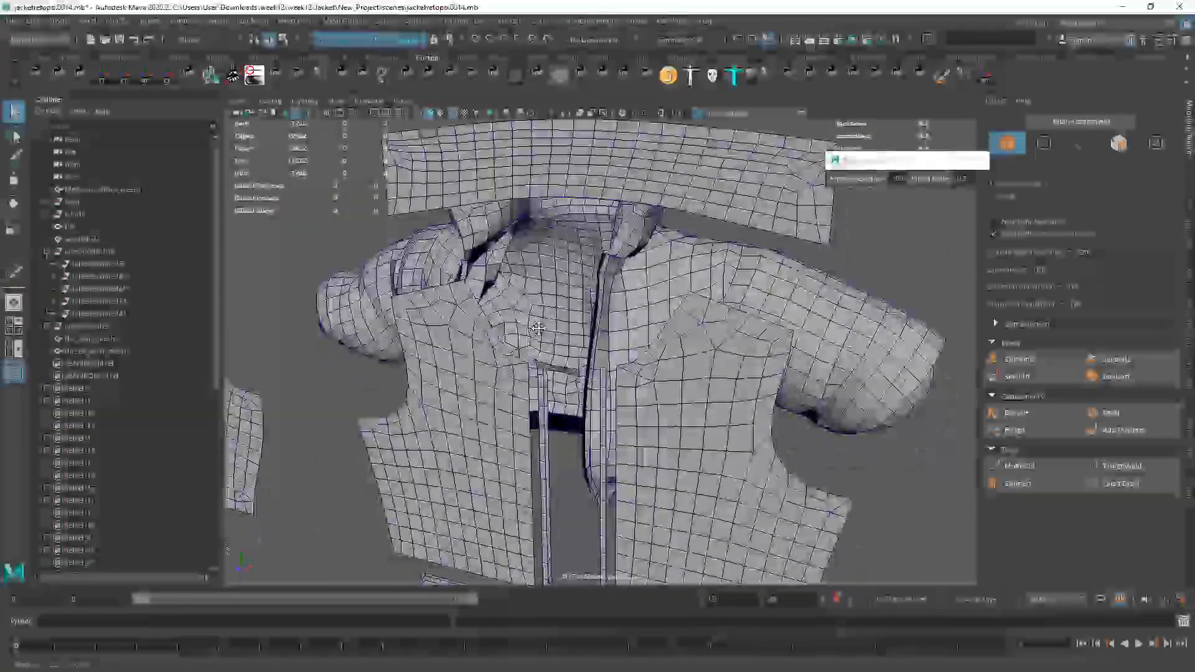
Step: Examine the sleeve, front and back shape of the 3D jacket mesh against the flat panels
alt+drag(375, 286, 616, 371)
scroll(616, 371, up, 6)
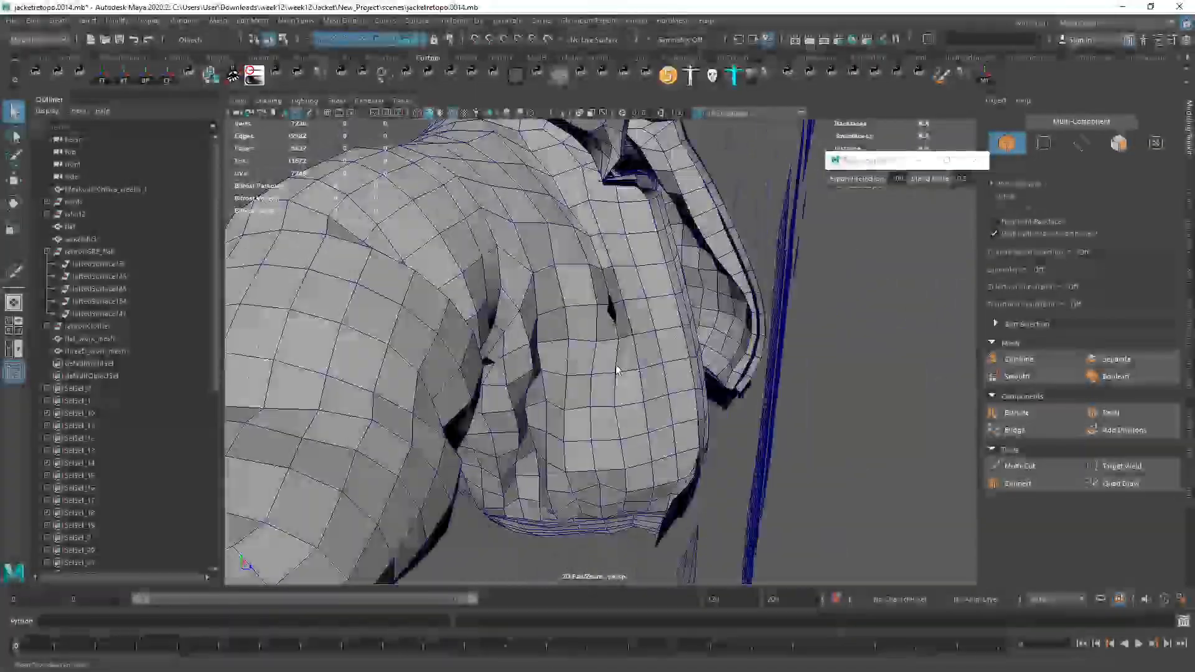
scroll(608, 274, down, 5)
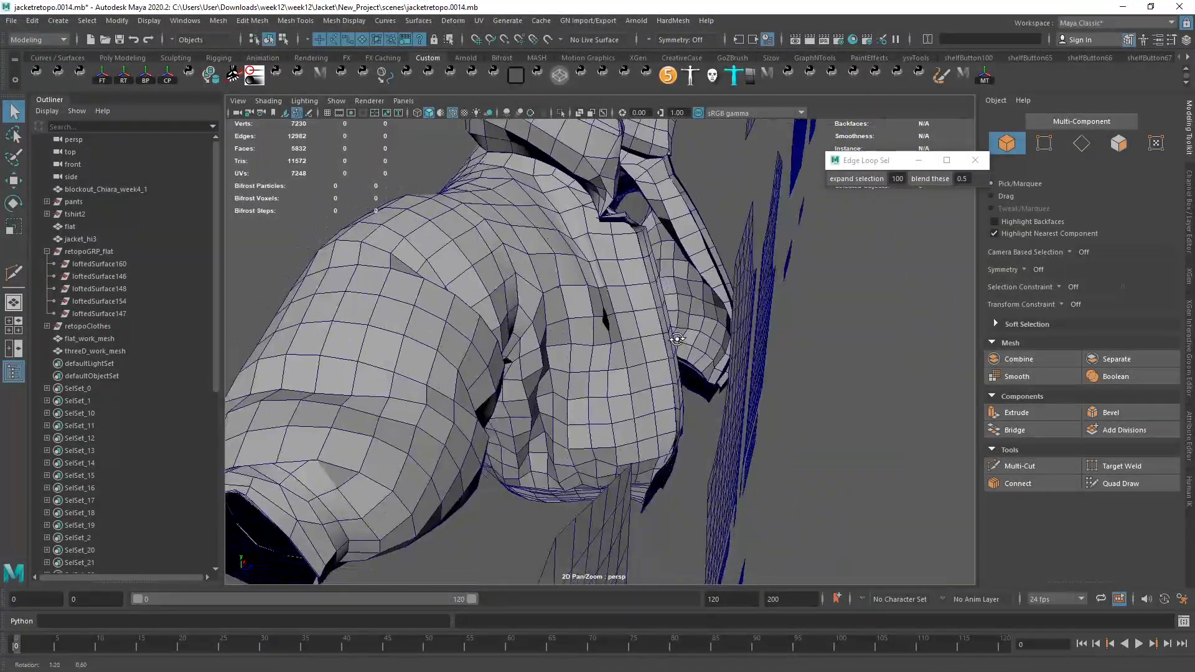
alt+drag(609, 274, 560, 293)
scroll(491, 320, down, 3)
scroll(463, 300, down, 2)
scroll(560, 292, down, 4)
alt+middle_drag(560, 292, 599, 315)
alt+right_drag(599, 315, 643, 379)
alt+drag(644, 371, 629, 373)
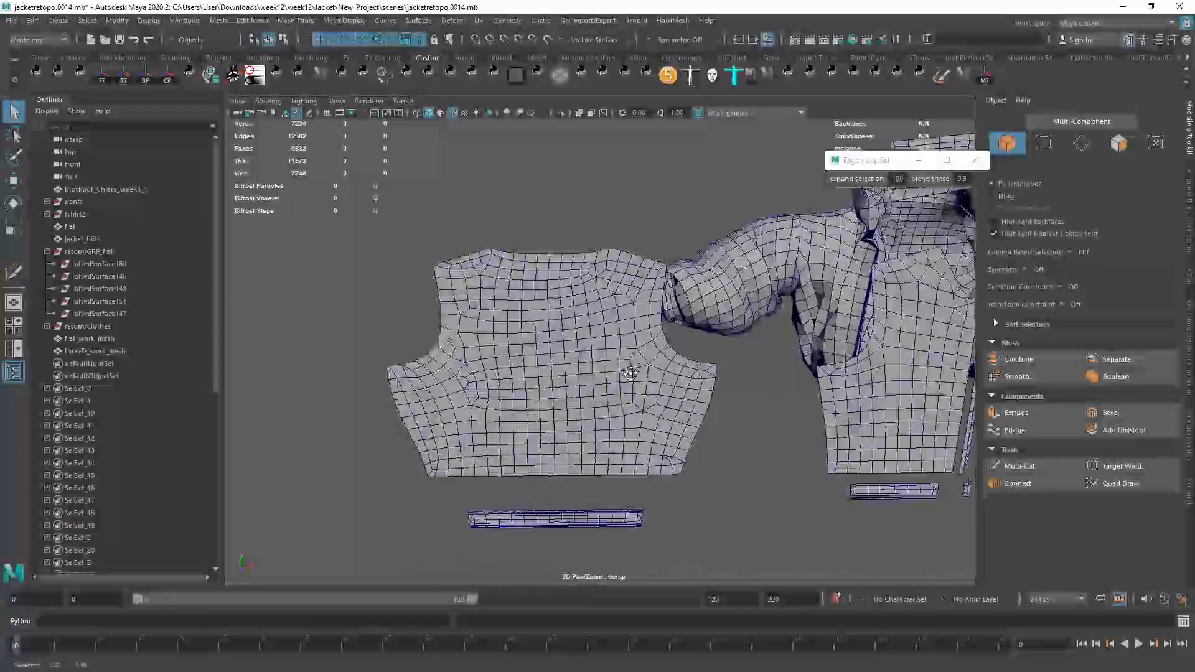
Step: Select the vertical centre edge loop of the flat_work_mesh back panel and scale it along X into a straight line
right_drag(537, 342, 538, 296)
click(547, 336)
double_click(547, 336)
key(r)
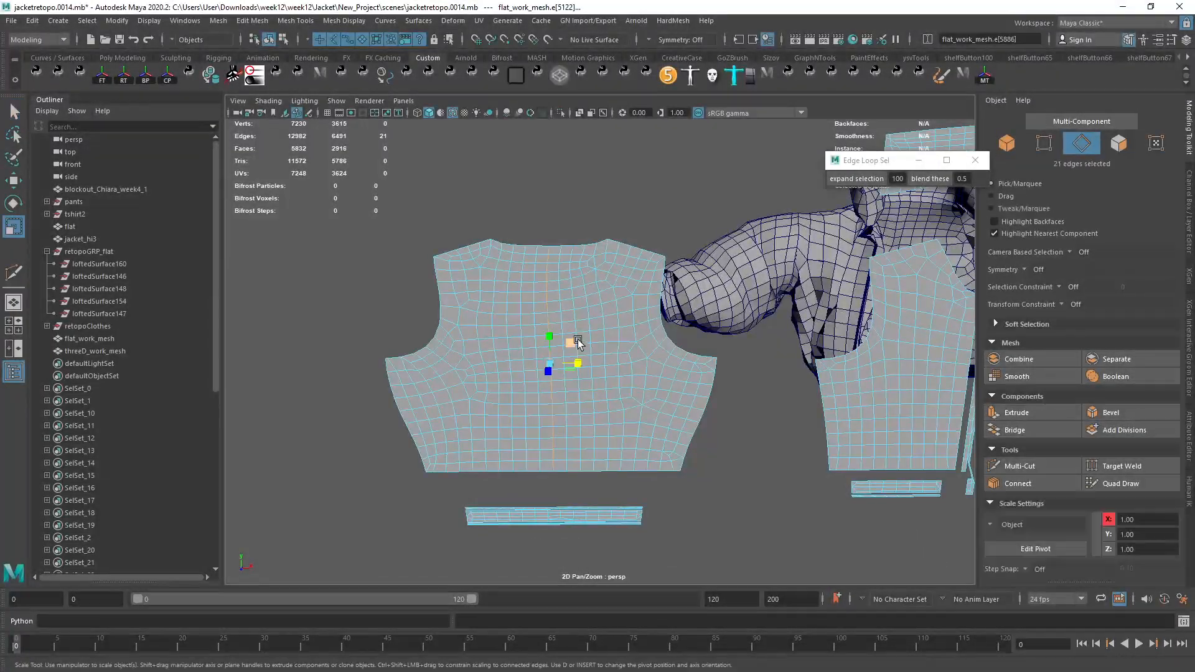
drag(580, 364, 527, 364)
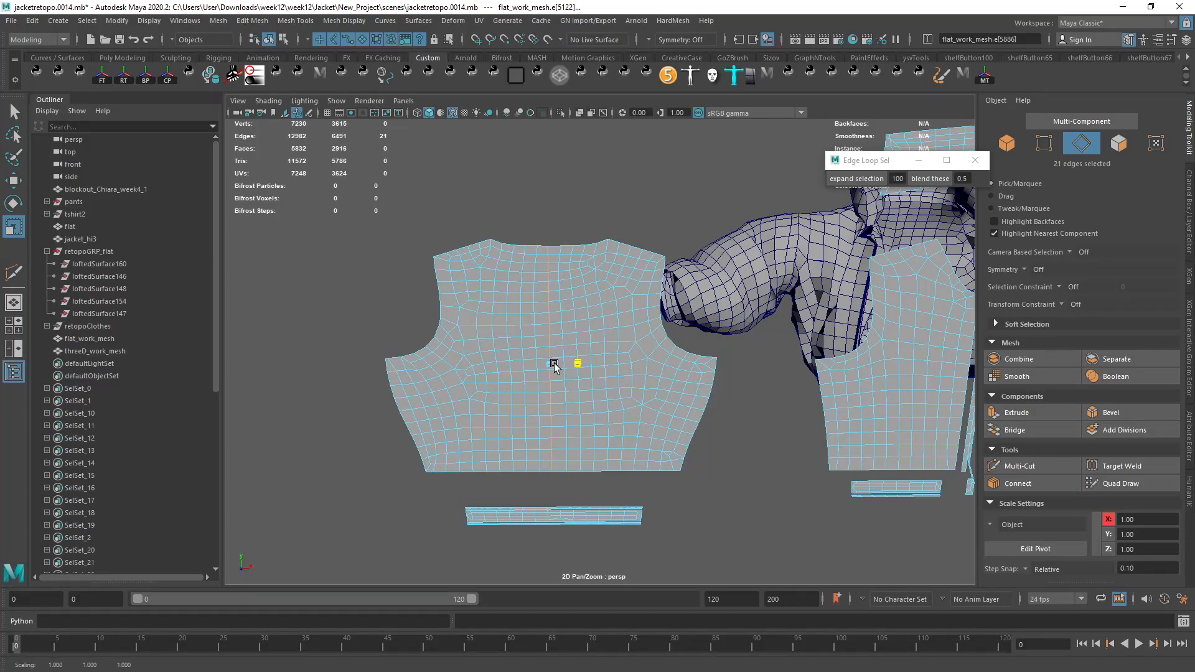
scroll(606, 379, up, 3)
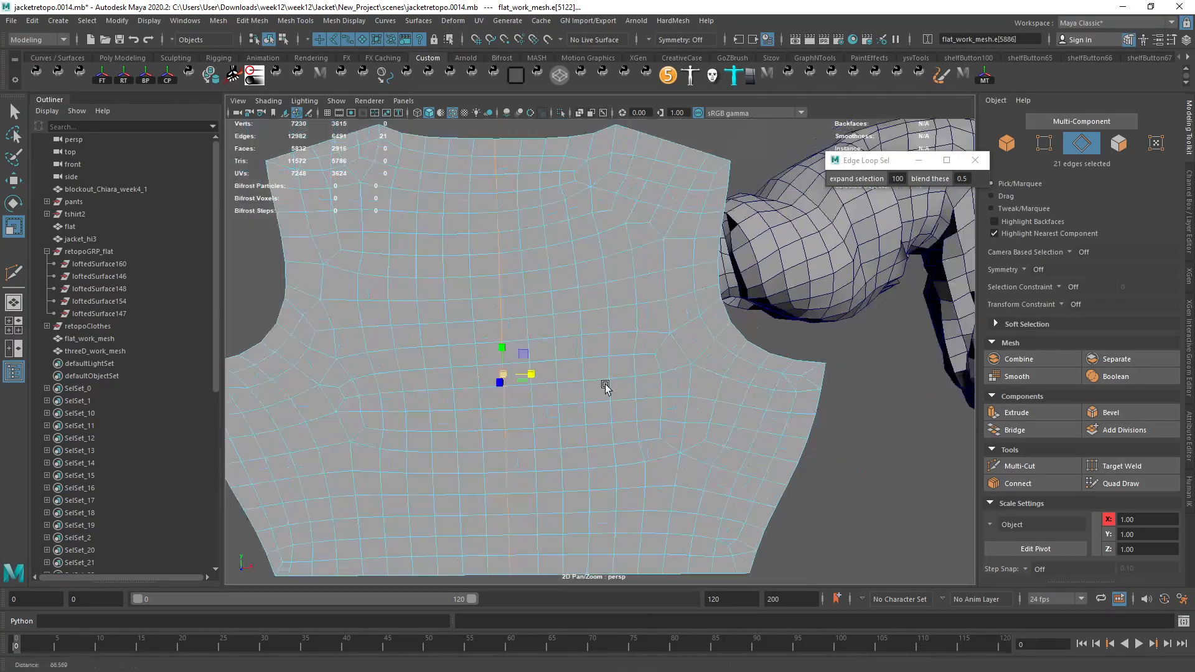
scroll(595, 384, down, 2)
alt+middle_drag(585, 393, 570, 376)
key(q)
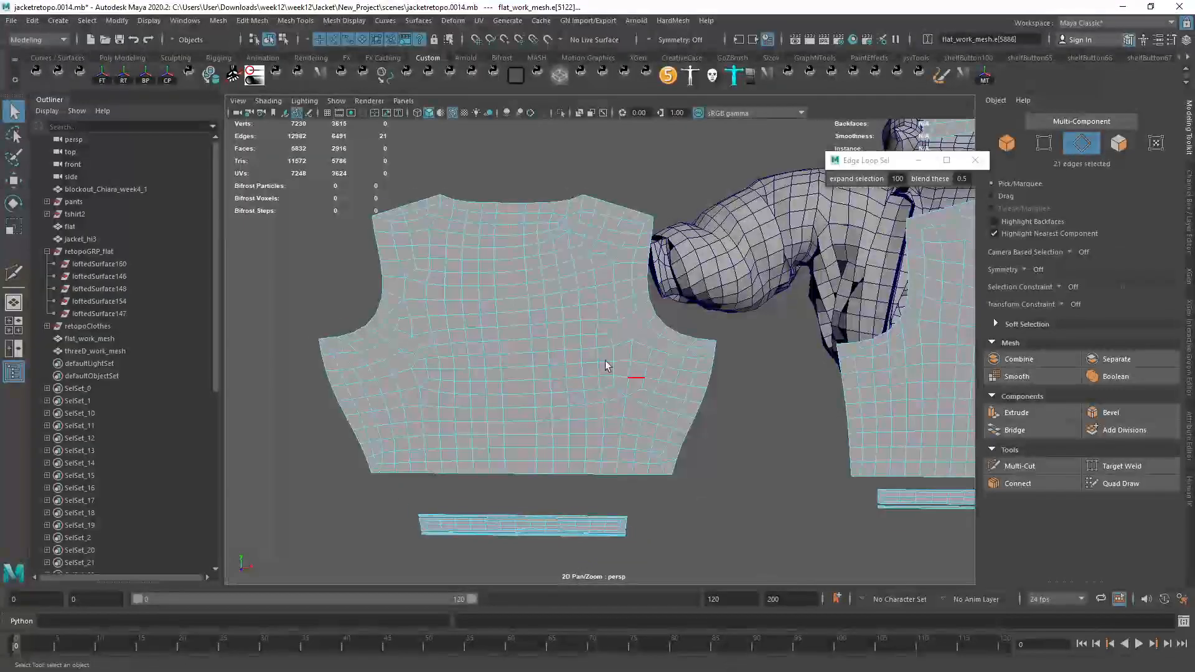
Step: Isolate flat_work_mesh and delete the faces of the back panel's half nearest the front panels, up to the centre line
alt+drag(607, 364, 568, 368)
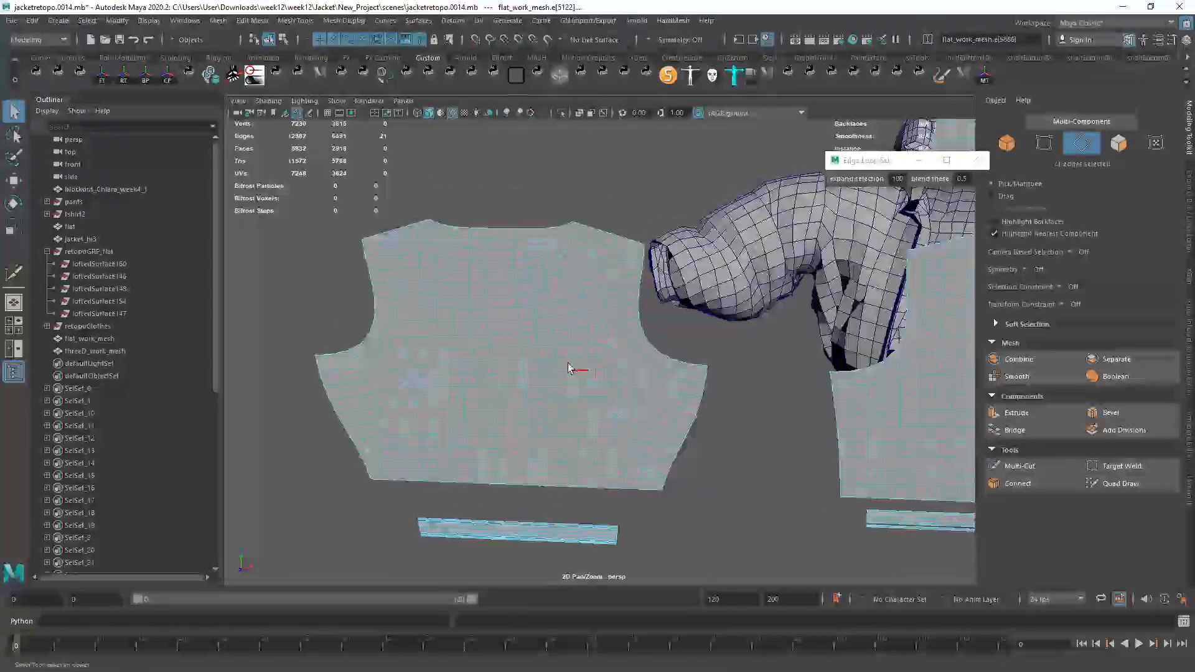
key(F11)
key(ctrl+1)
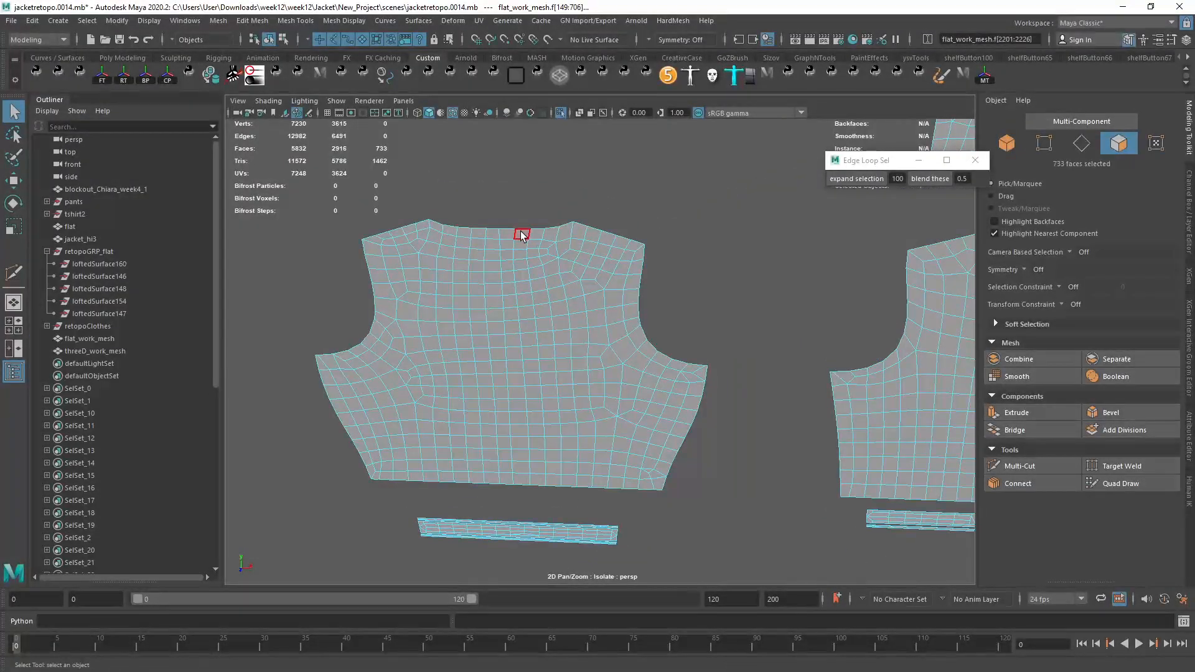
drag(519, 240, 727, 489)
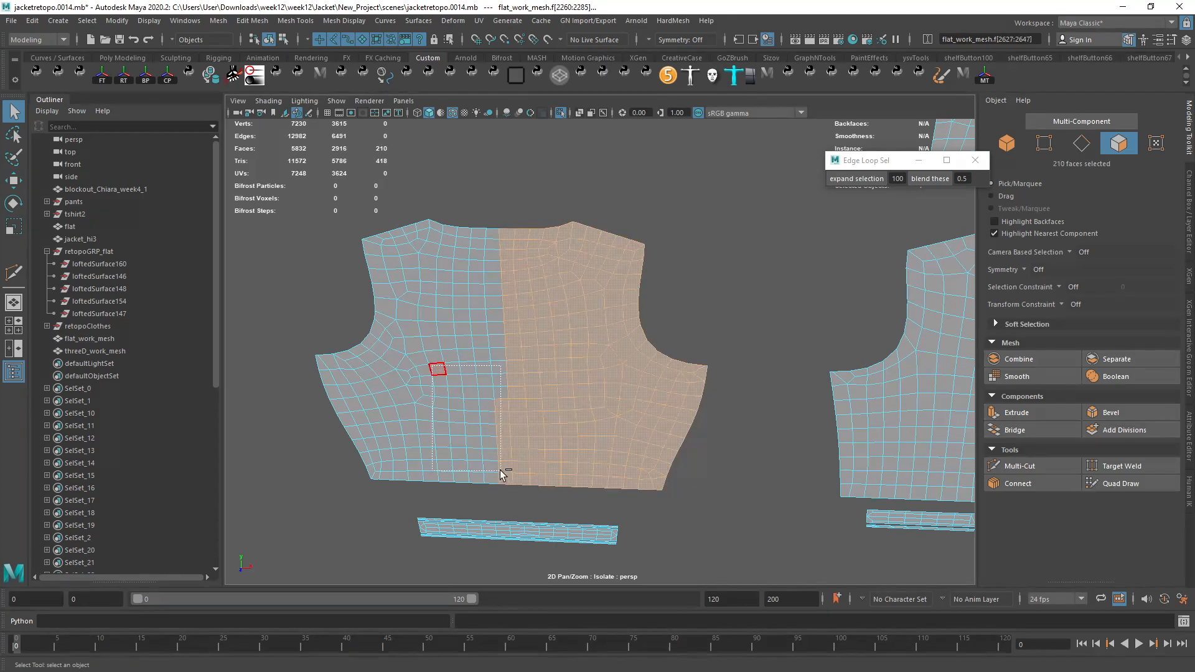
ctrl+drag(501, 471, 508, 494)
alt+drag(523, 454, 563, 410)
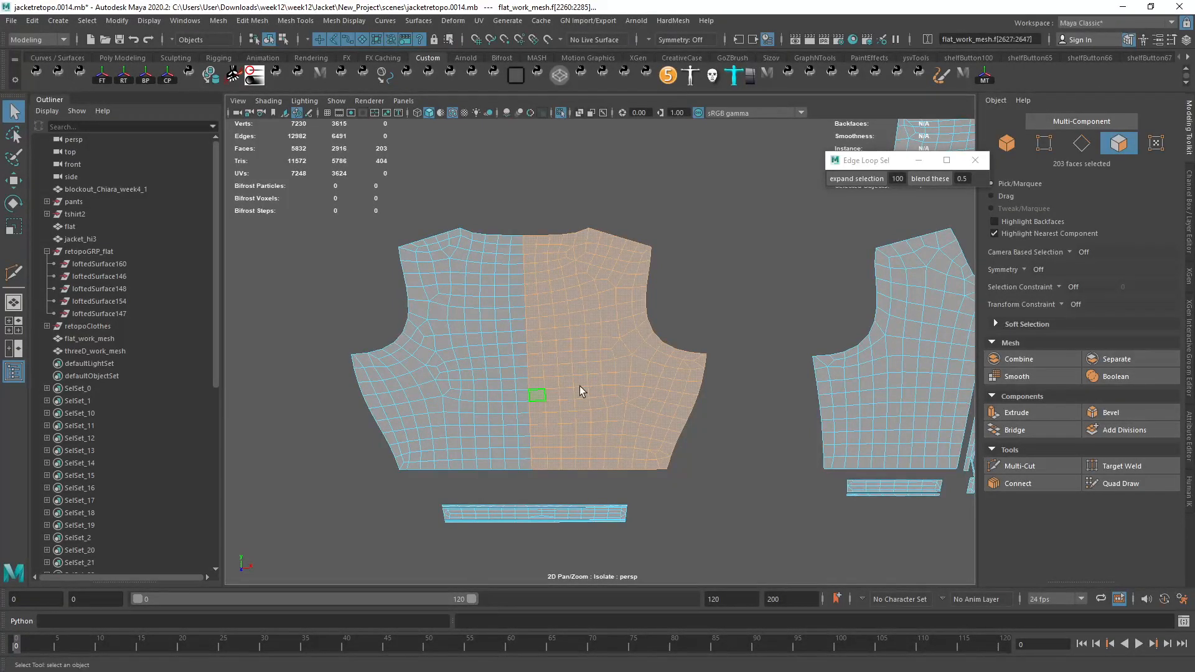
key(Delete)
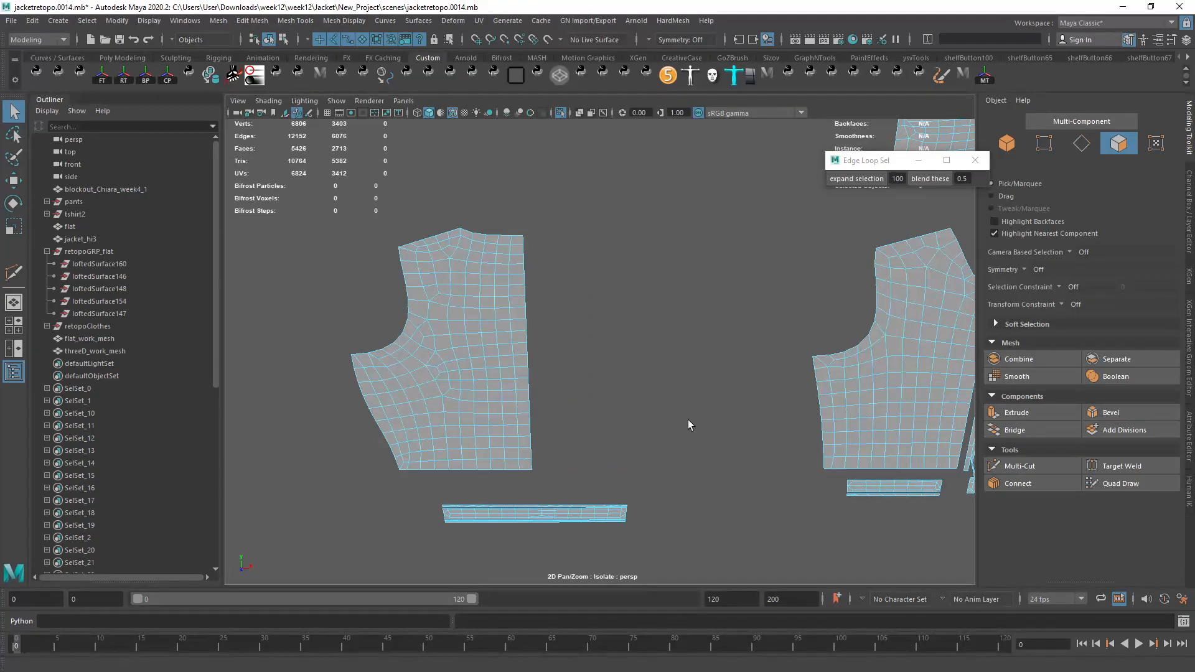
Step: Leave isolation and examine how deleting half of the flat back panel affects the 3D jacket's back
alt+right_drag(775, 416, 650, 400)
key(ctrl+1)
alt+drag(656, 394, 850, 374)
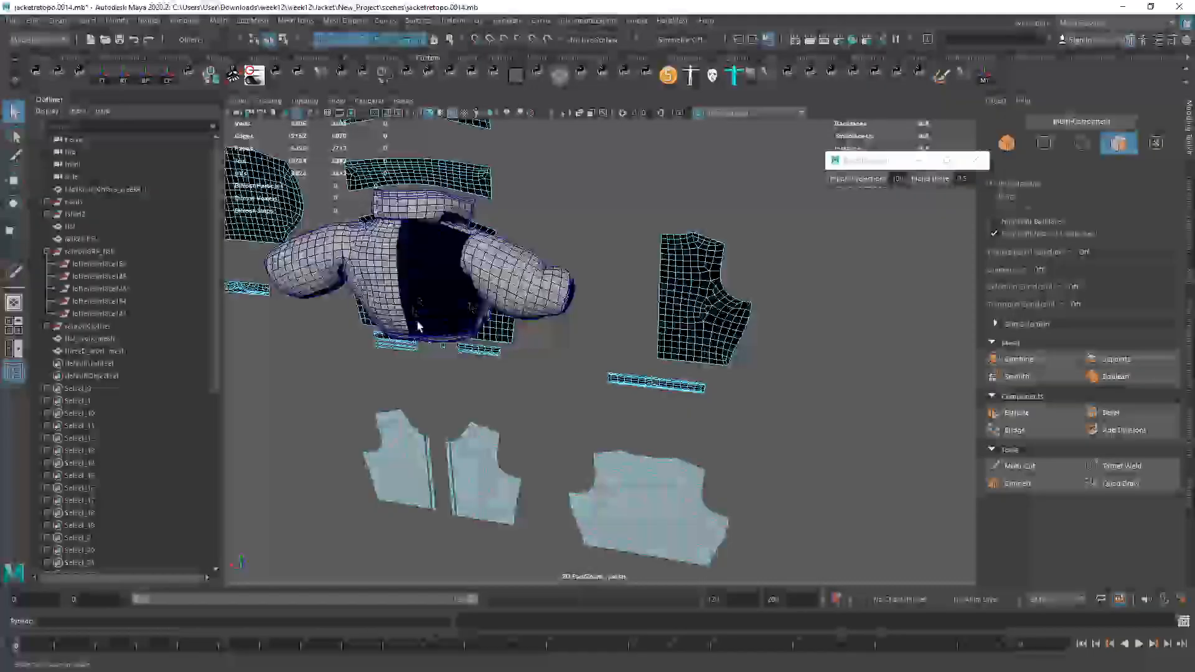
alt+drag(582, 350, 504, 344)
alt+right_drag(504, 344, 513, 384)
alt+middle_drag(512, 383, 597, 386)
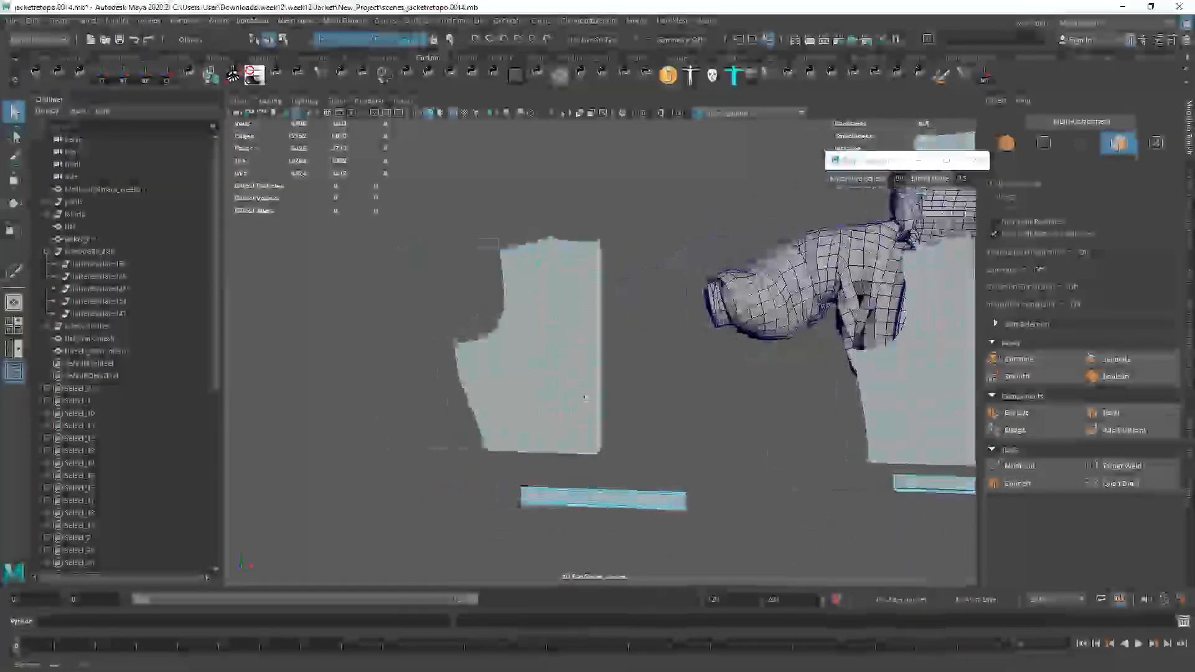
alt+right_drag(597, 386, 640, 403)
alt+middle_drag(640, 403, 611, 420)
alt+drag(611, 421, 546, 454)
Step: Isolate flat_work_mesh and duplicate the remaining back panel half's faces with Separate duplicated faces off and offset 0
right_drag(546, 454, 593, 380)
key(ctrl+1)
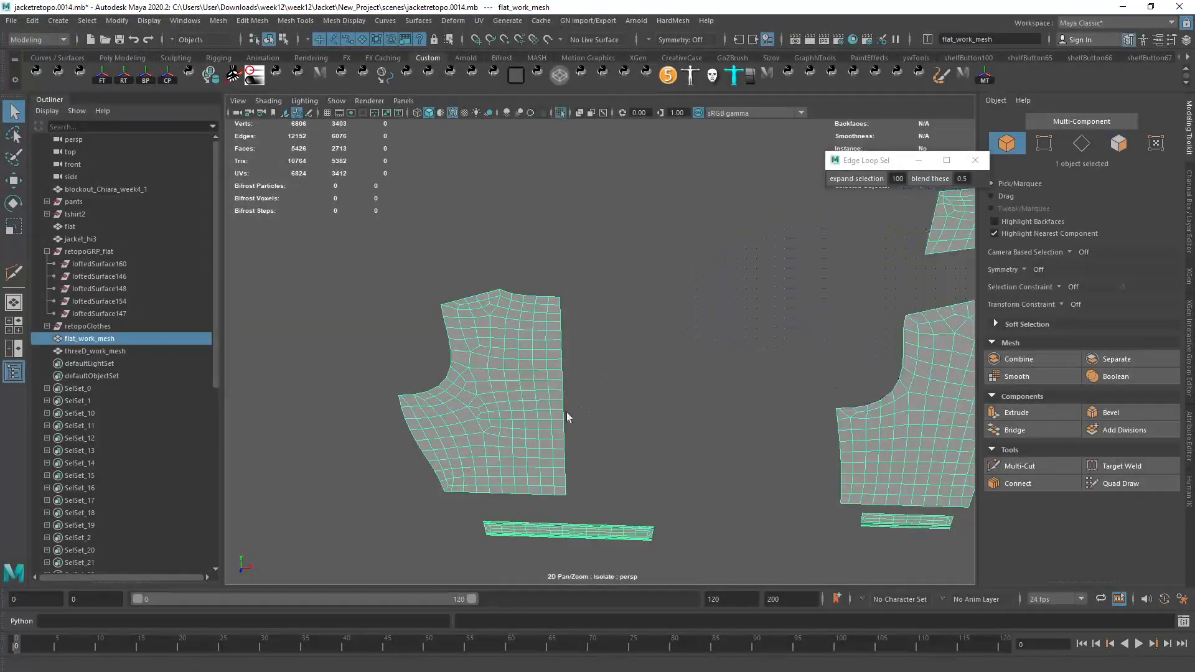
alt+drag(510, 422, 529, 424)
key(F11)
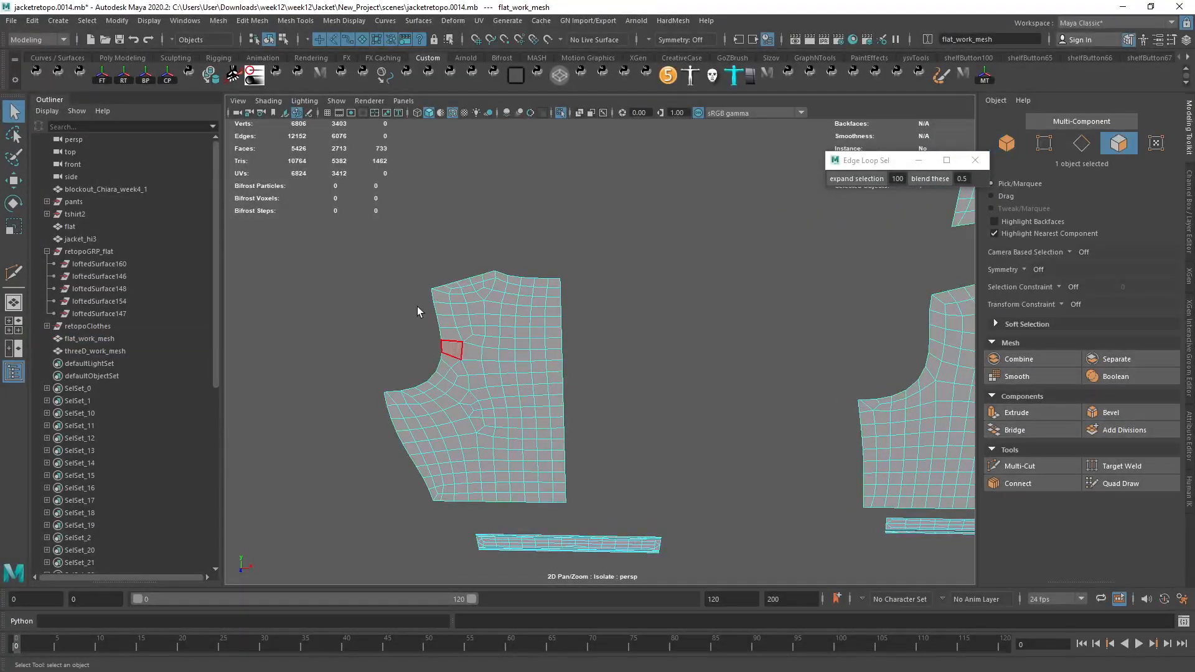
drag(386, 240, 581, 488)
shift+right_drag(539, 366, 540, 420)
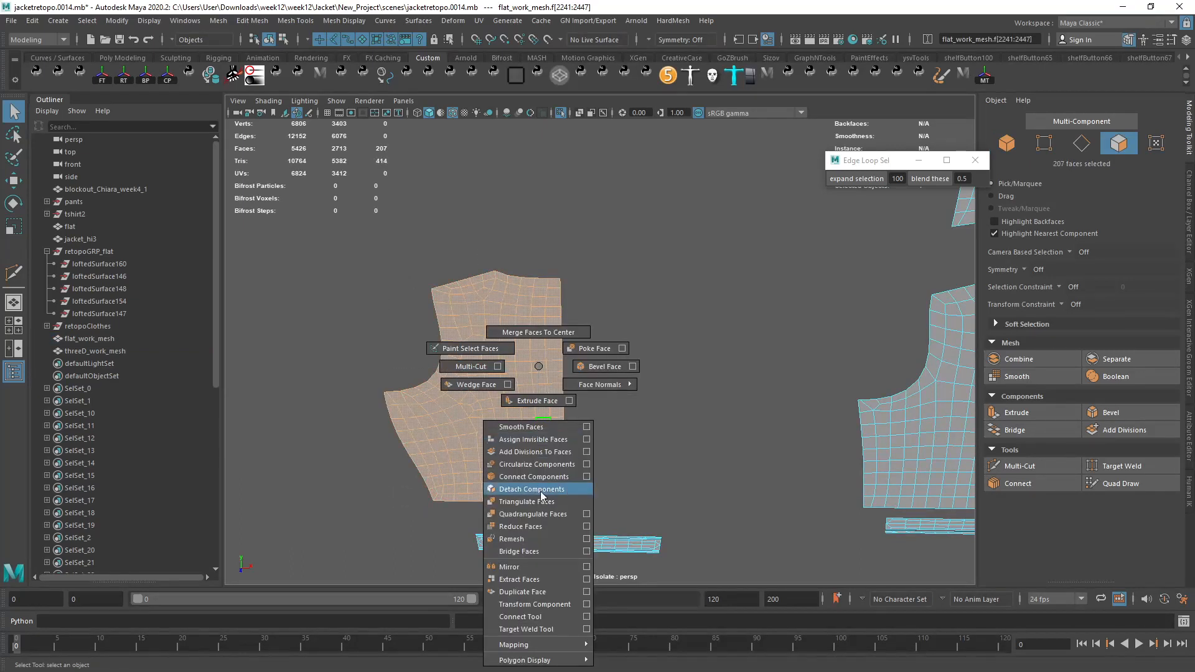
click(587, 593)
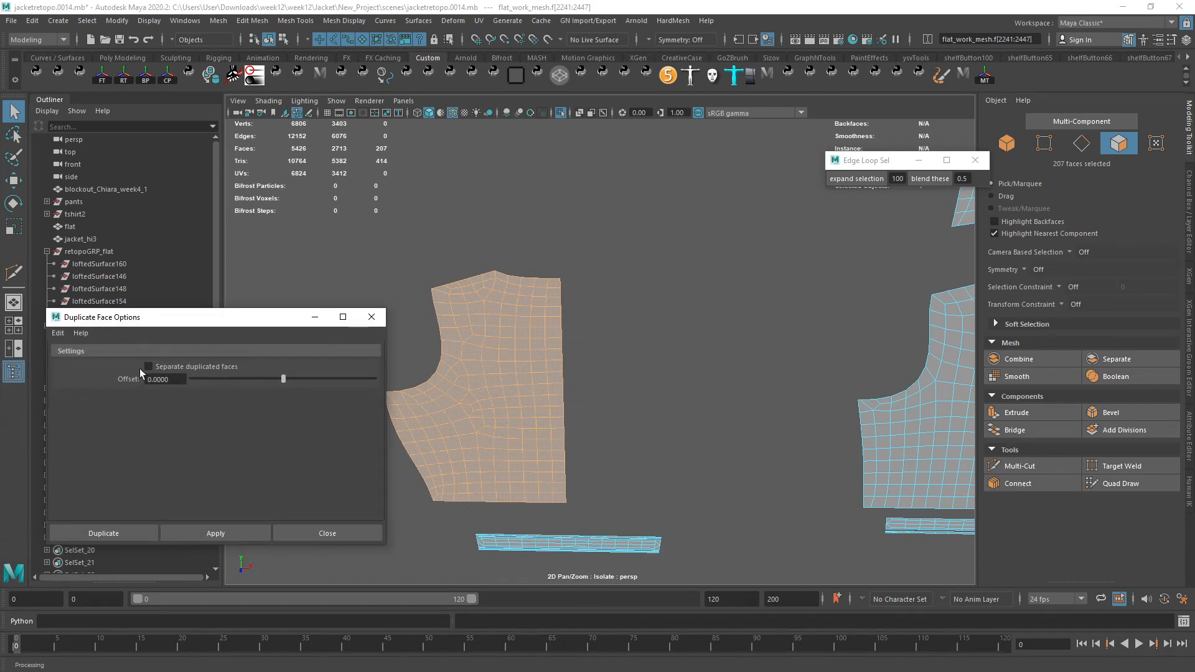
click(215, 533)
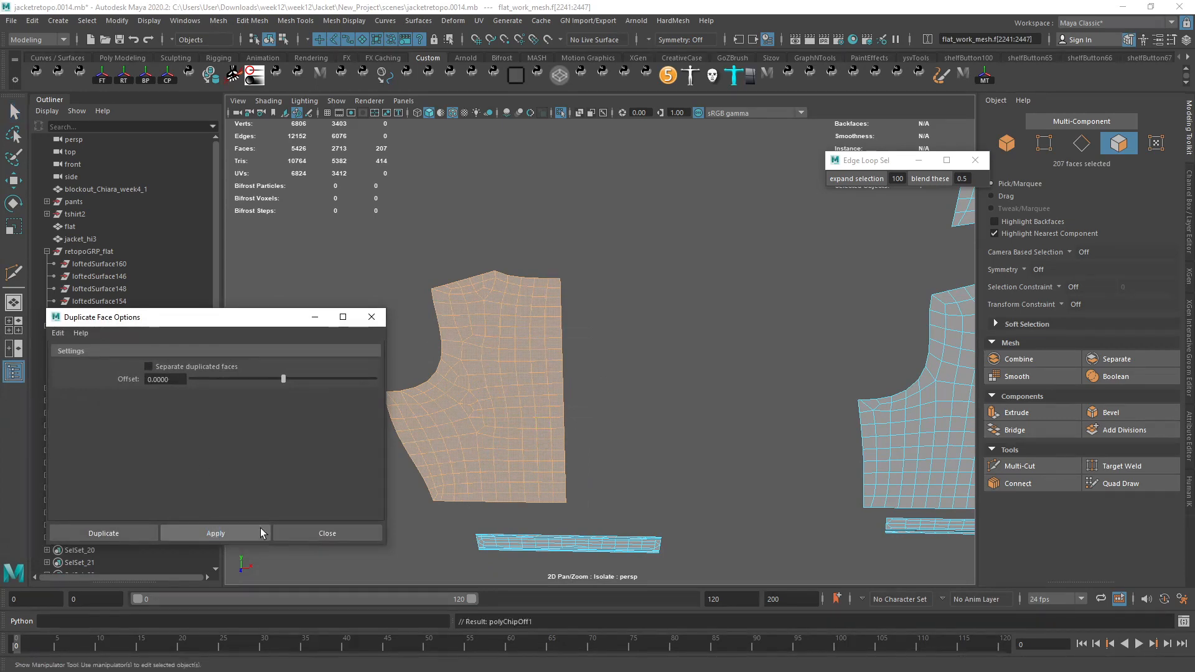
Step: Move the duplicated back half about 22.8 units along X and mirror it with a negative X scale beside the original
mouse_move(584, 435)
alt+right_down()
mouse_move(544, 438)
mouse_move(572, 432)
alt+right_up()
alt+middle_drag(485, 414, 558, 405)
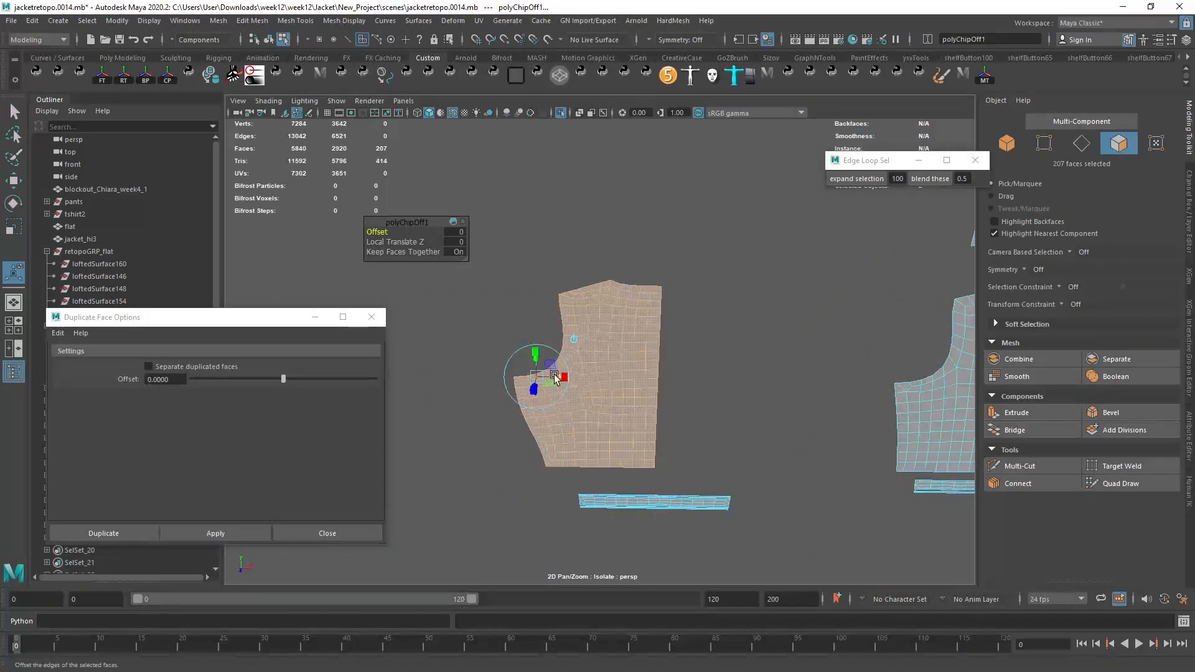
drag(555, 378, 702, 378)
alt+middle_drag(765, 373, 709, 372)
key(r)
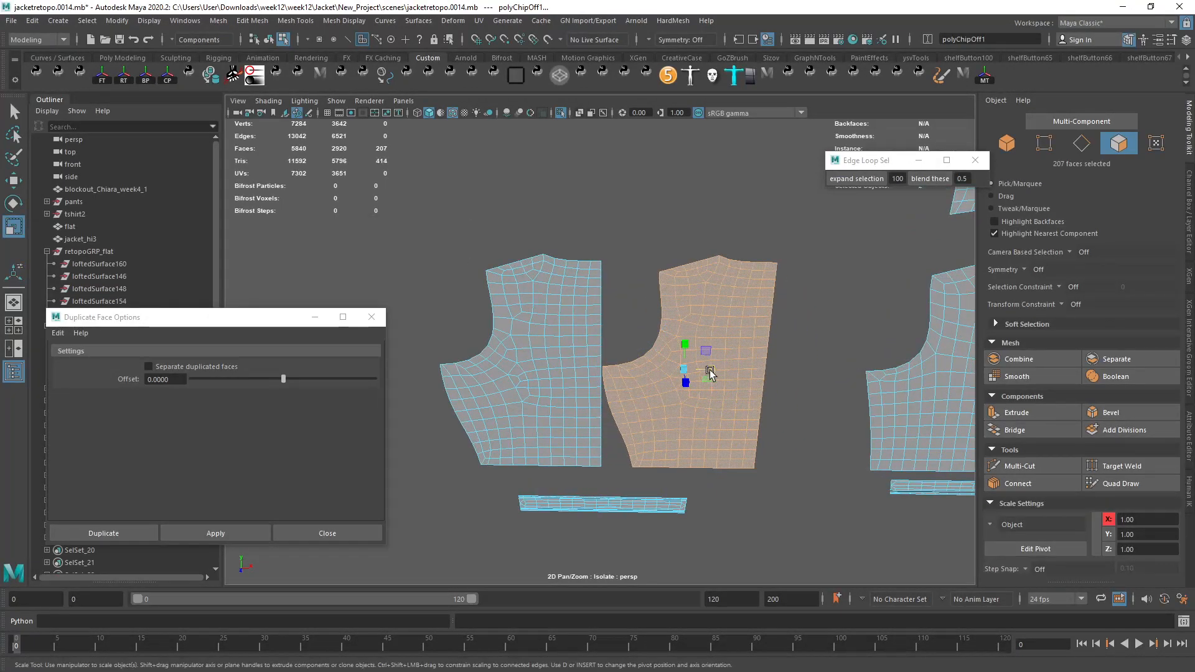
drag(710, 372, 655, 372)
Step: Reverse the normals of the mirrored back half's faces
click(343, 20)
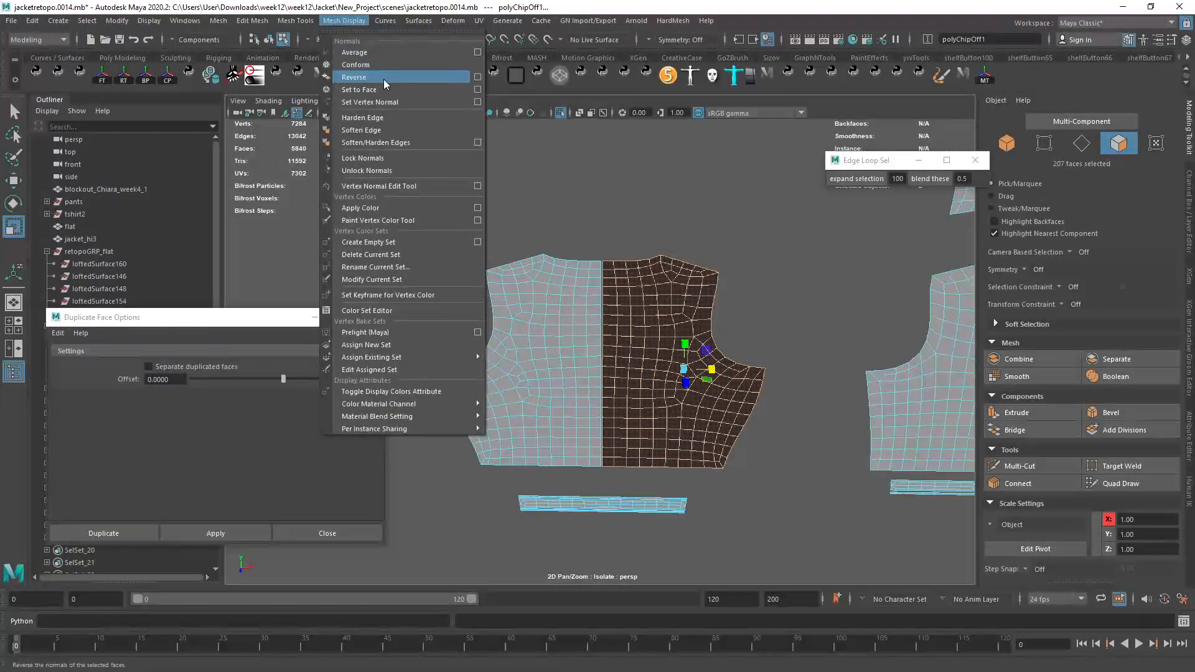
click(384, 77)
scroll(614, 333, up, 3)
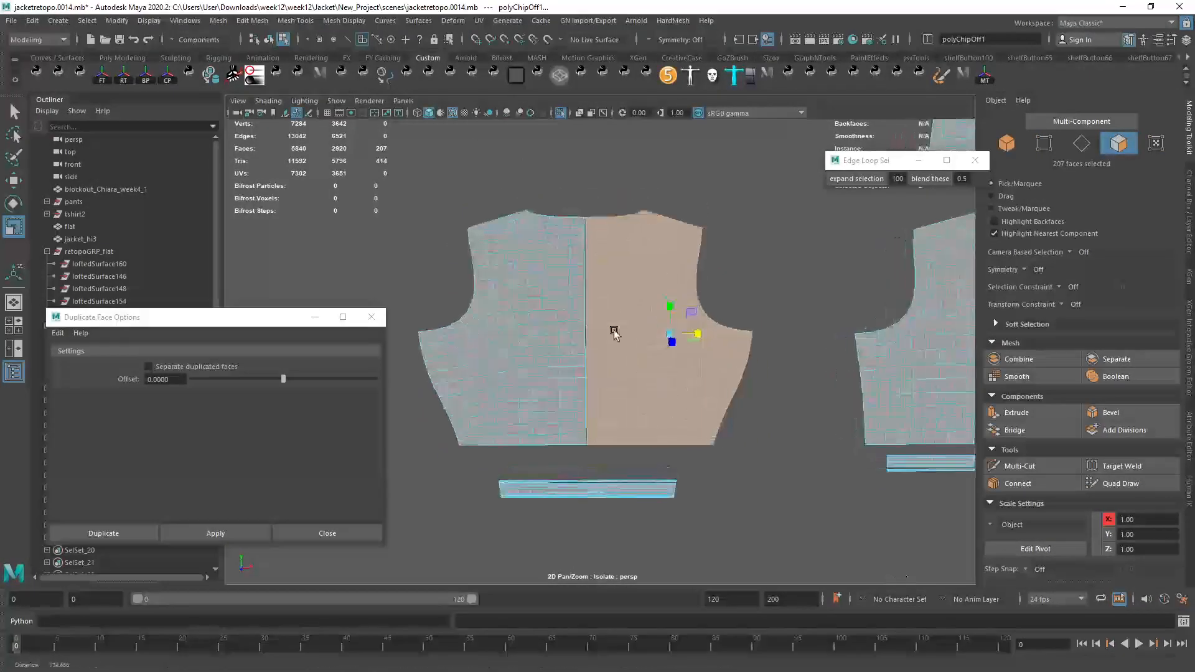
Step: Leave isolation, nudge the mirrored half along X to leave a narrow centre gap, and hide the Flat display layer
click(1186, 40)
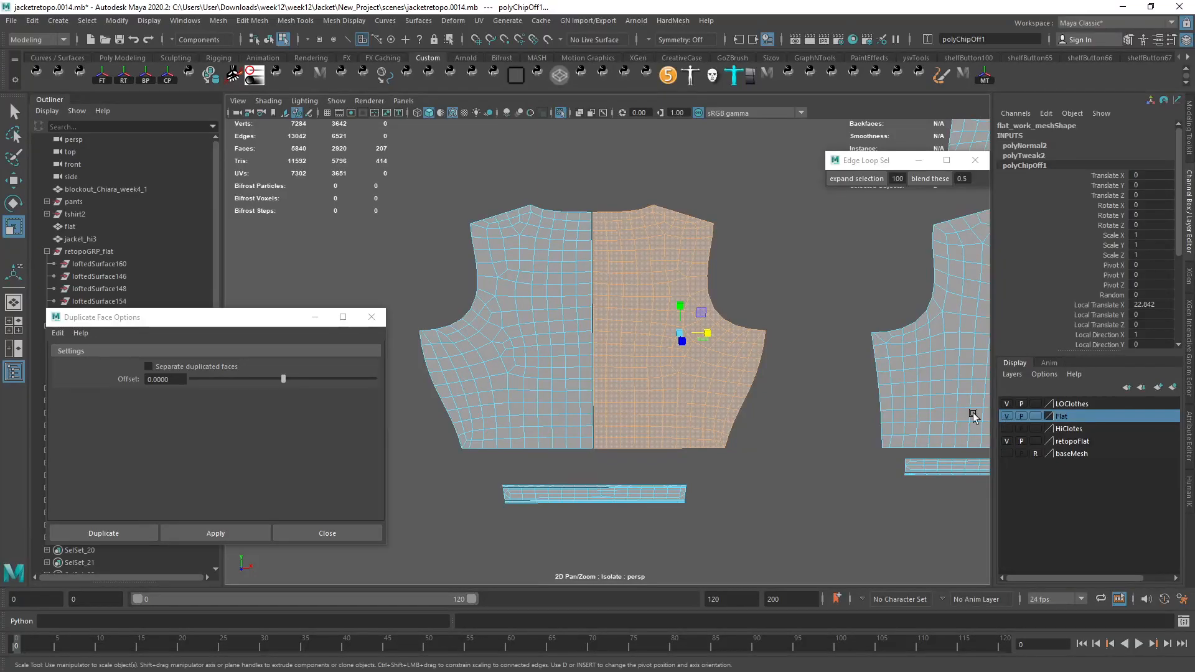
scroll(795, 344, up, 5)
key(ctrl+1)
alt+middle_drag(794, 387, 717, 390)
key(w)
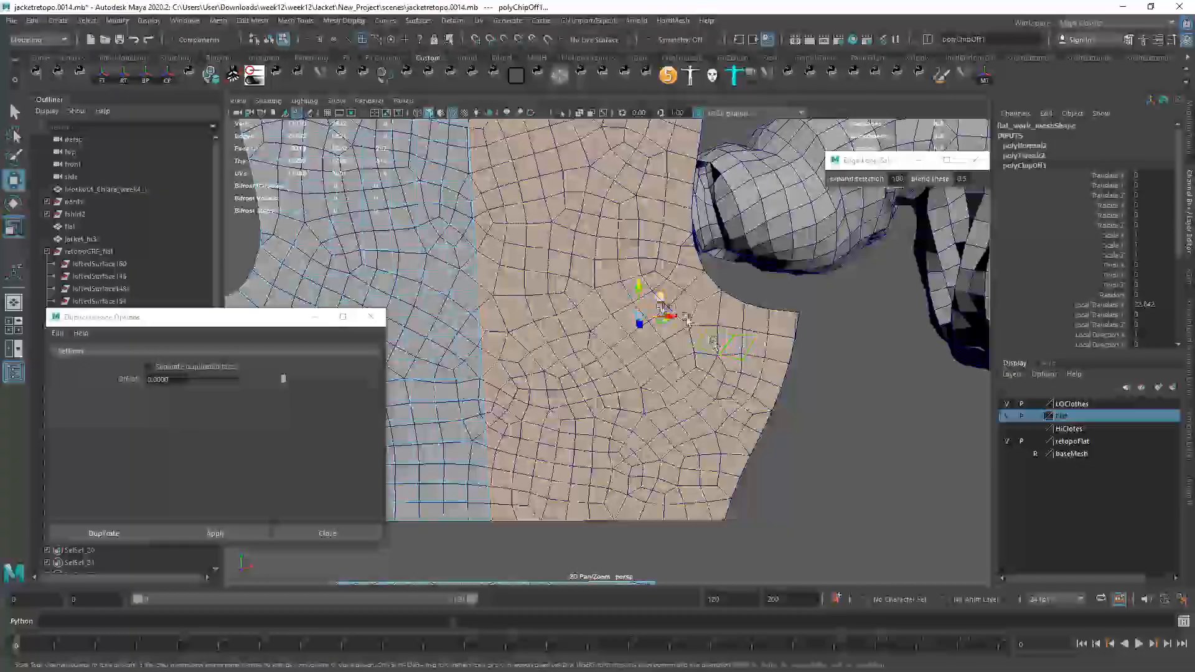
drag(671, 315, 674, 314)
alt+right_drag(672, 312, 608, 315)
alt+drag(608, 315, 610, 369)
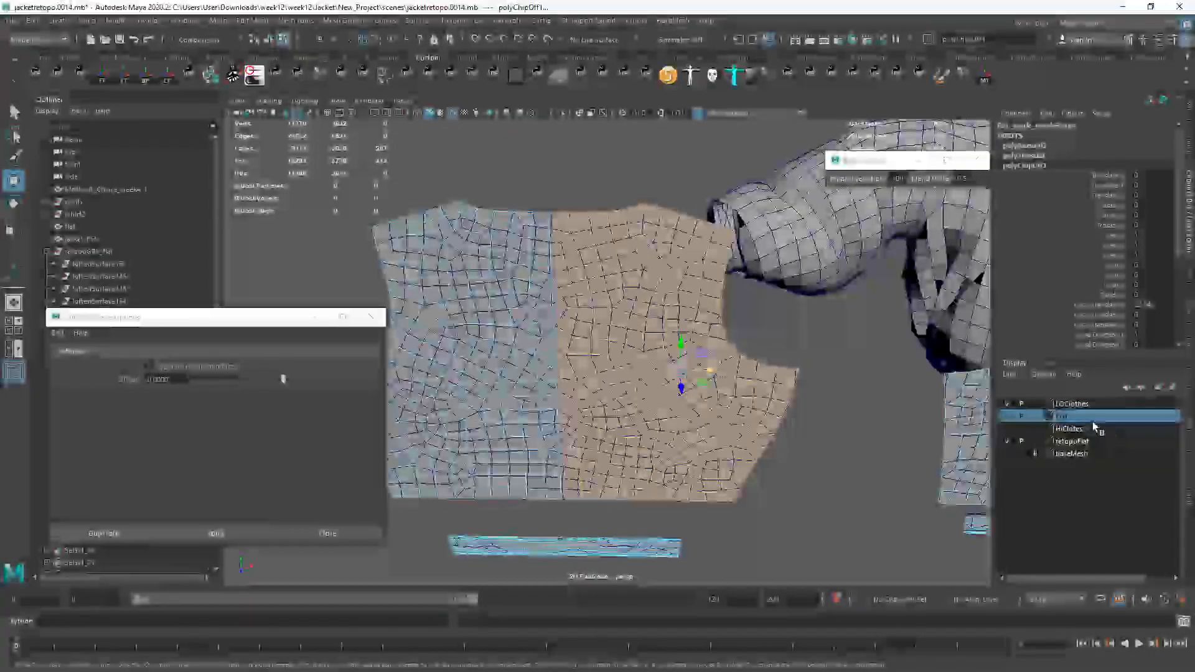
click(1005, 416)
alt+drag(709, 367, 598, 311)
key(q)
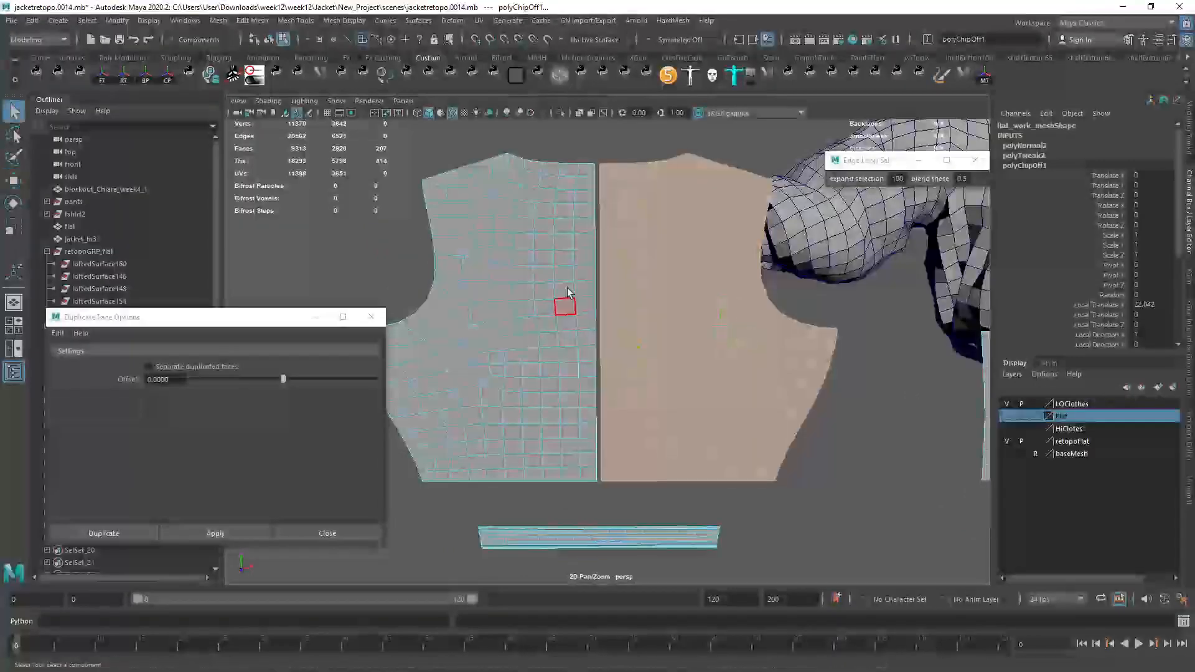
Step: Select the facing centre border edges of both back halves and scale them along X onto one straight line
right_drag(568, 290, 608, 156)
drag(587, 169, 608, 198)
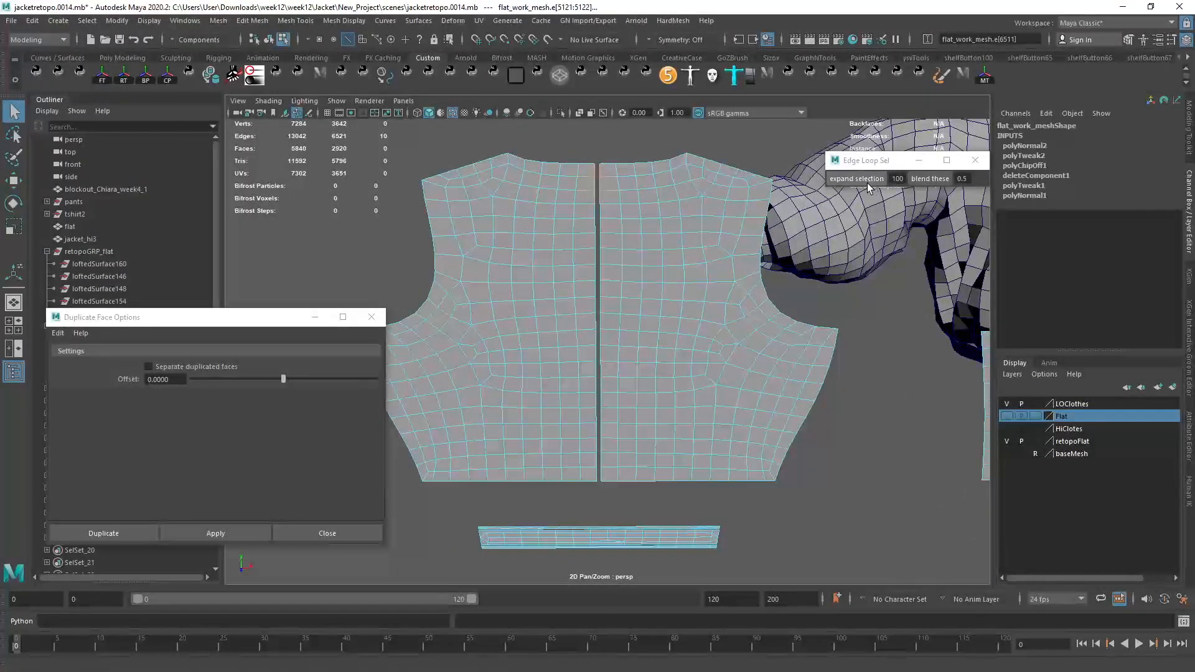
click(856, 179)
scroll(768, 252, up, 1)
scroll(789, 292, up, 1)
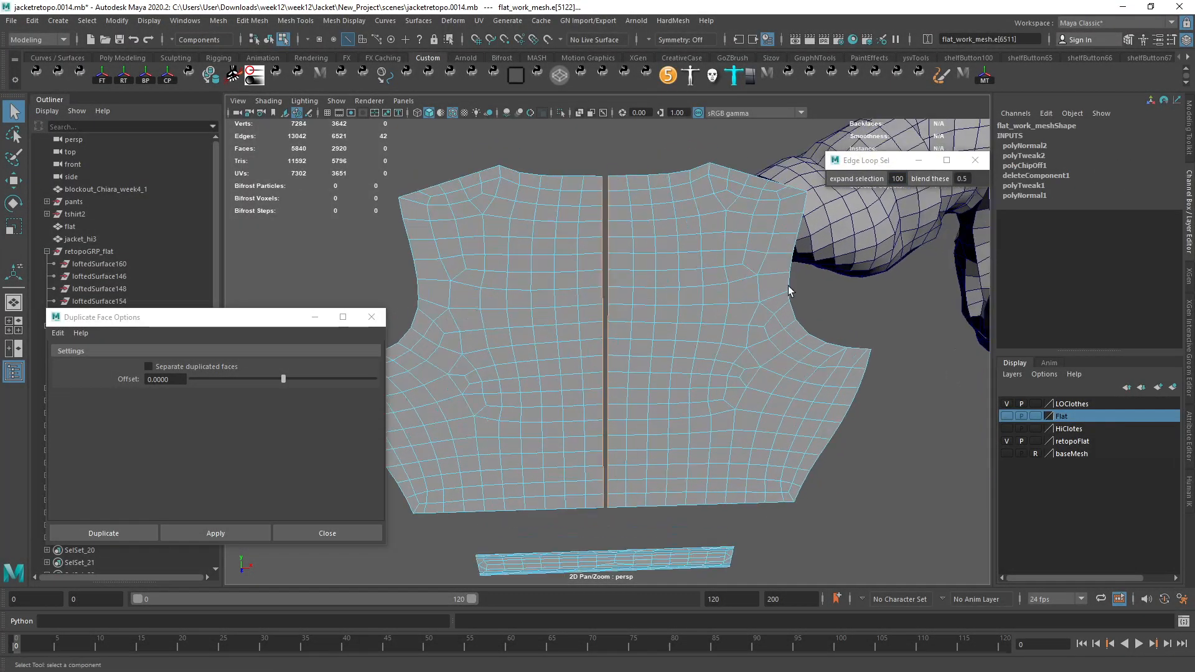
scroll(771, 240, up, 2)
key(r)
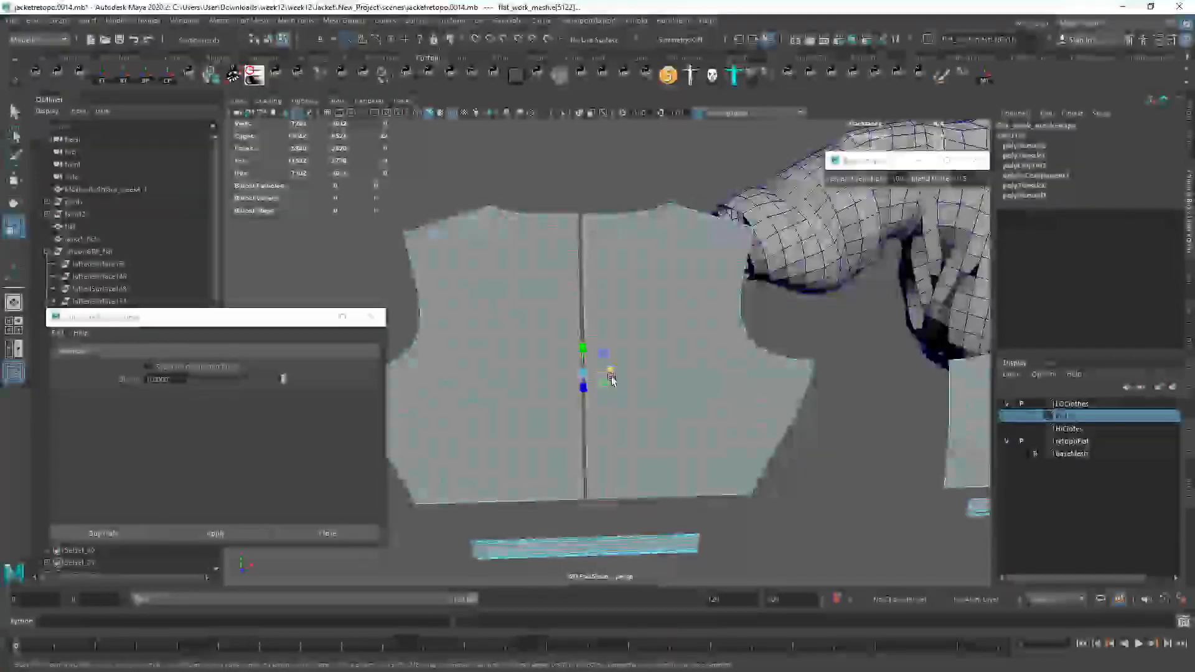
drag(612, 377, 585, 376)
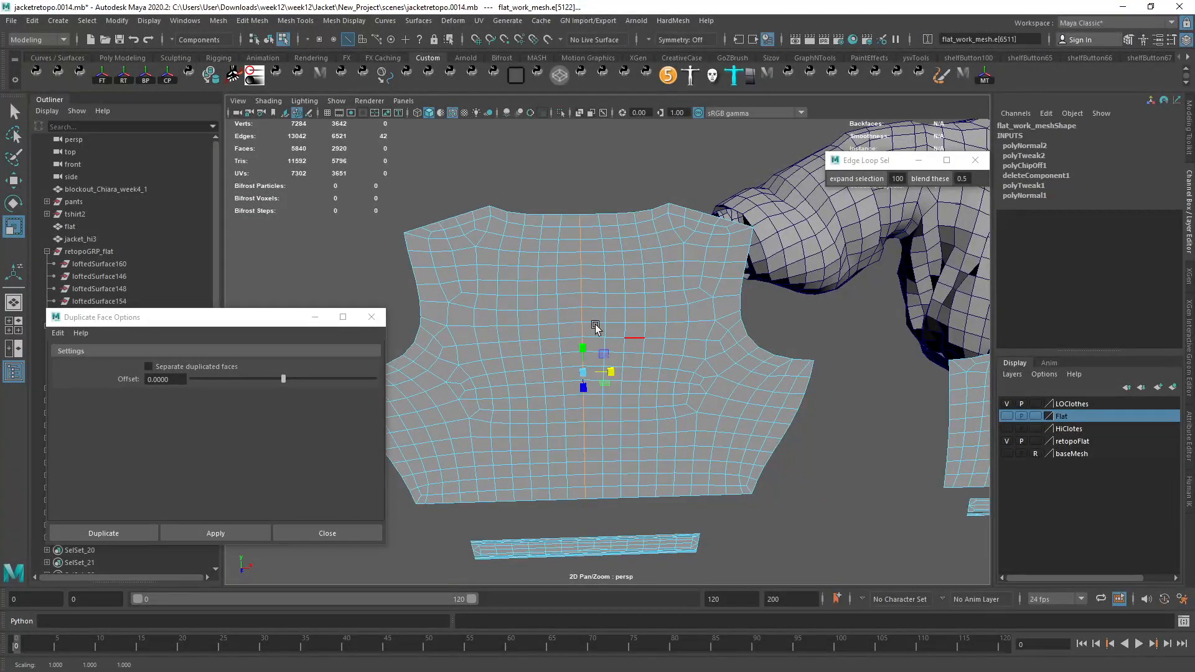
Step: Merge the overlapping vertices along the back panel's centre line in flat_work_mesh
key(q)
key(F9)
scroll(588, 255, down, 1)
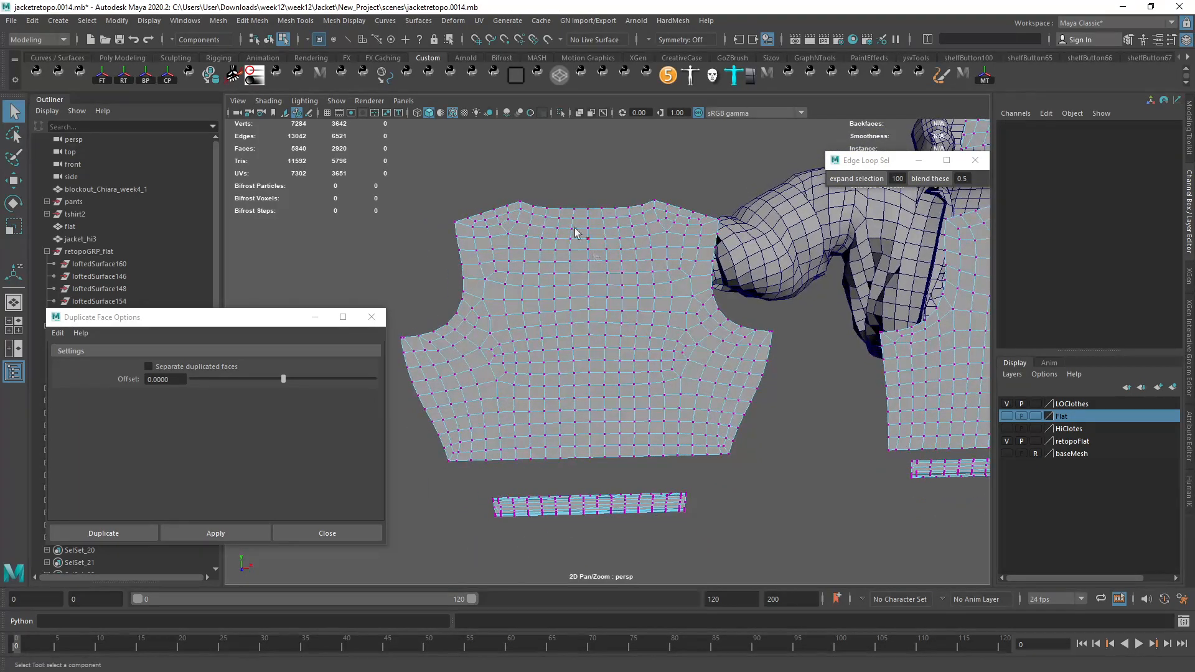
drag(586, 324, 632, 474)
alt+drag(632, 474, 656, 413)
shift+right_drag(626, 347, 755, 203)
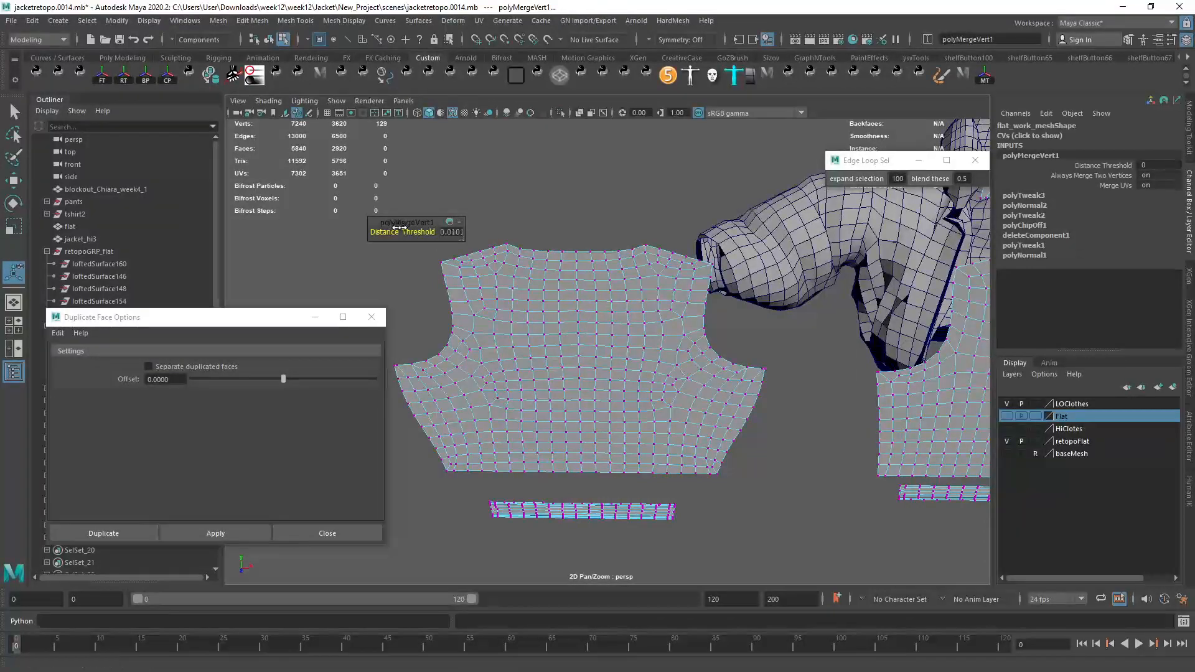
Step: Return flat_work_mesh to object mode and delete its construction history
key(F8)
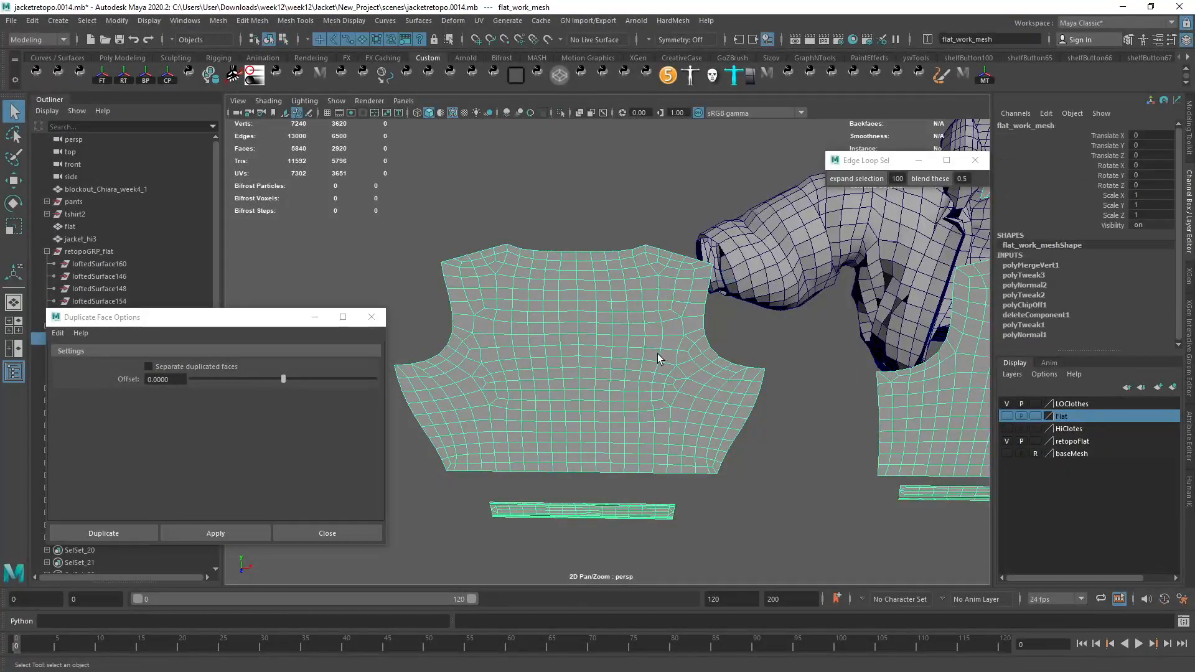
key(alt+shift+d)
scroll(595, 366, down, 3)
alt+drag(595, 366, 677, 403)
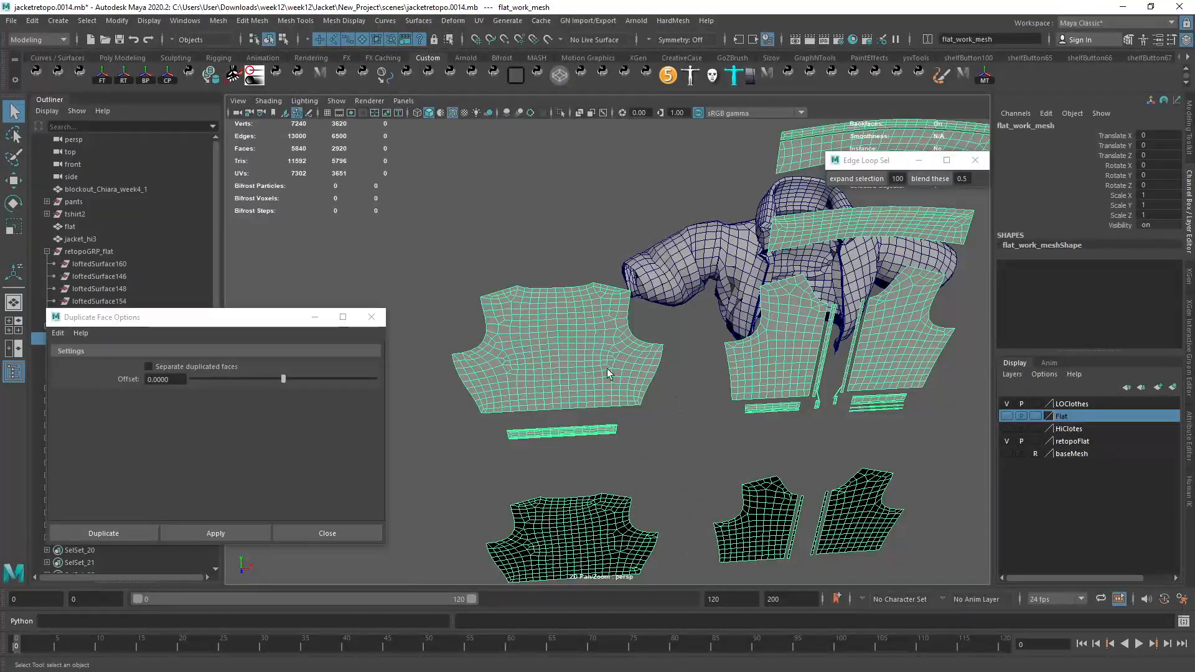
Step: Try inserting a vertical edge loop with Multi-Cut in the front panel of flat_work_mesh
scroll(577, 372, up, 2)
alt+drag(587, 355, 627, 342)
scroll(627, 342, up, 4)
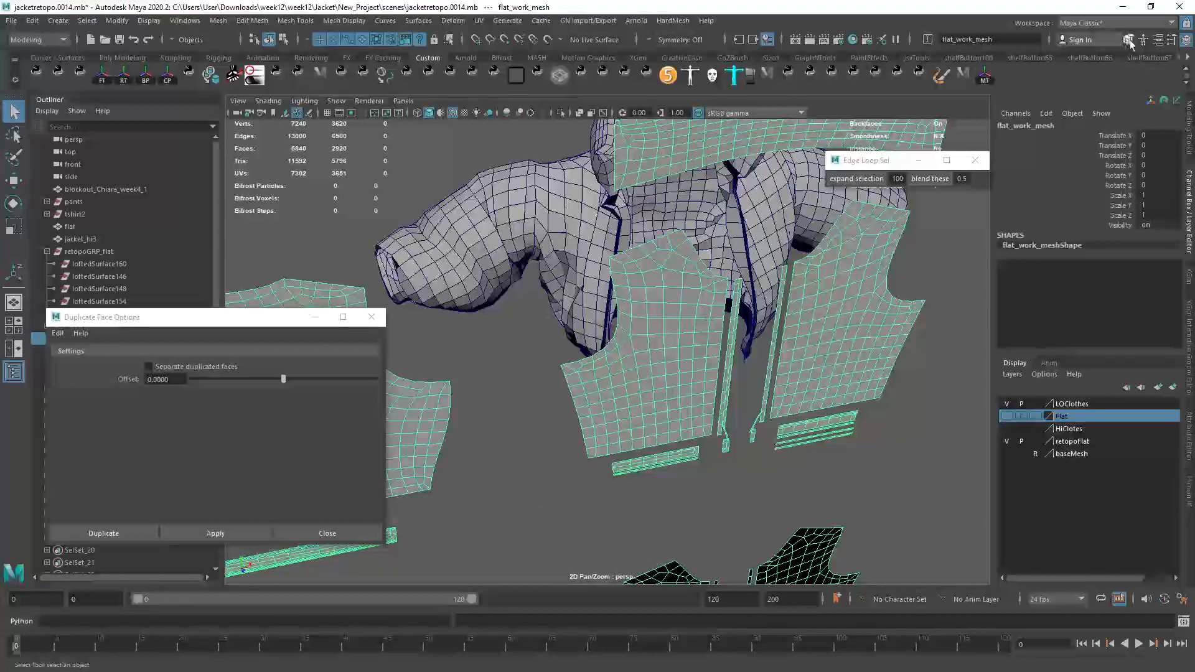
click(1188, 127)
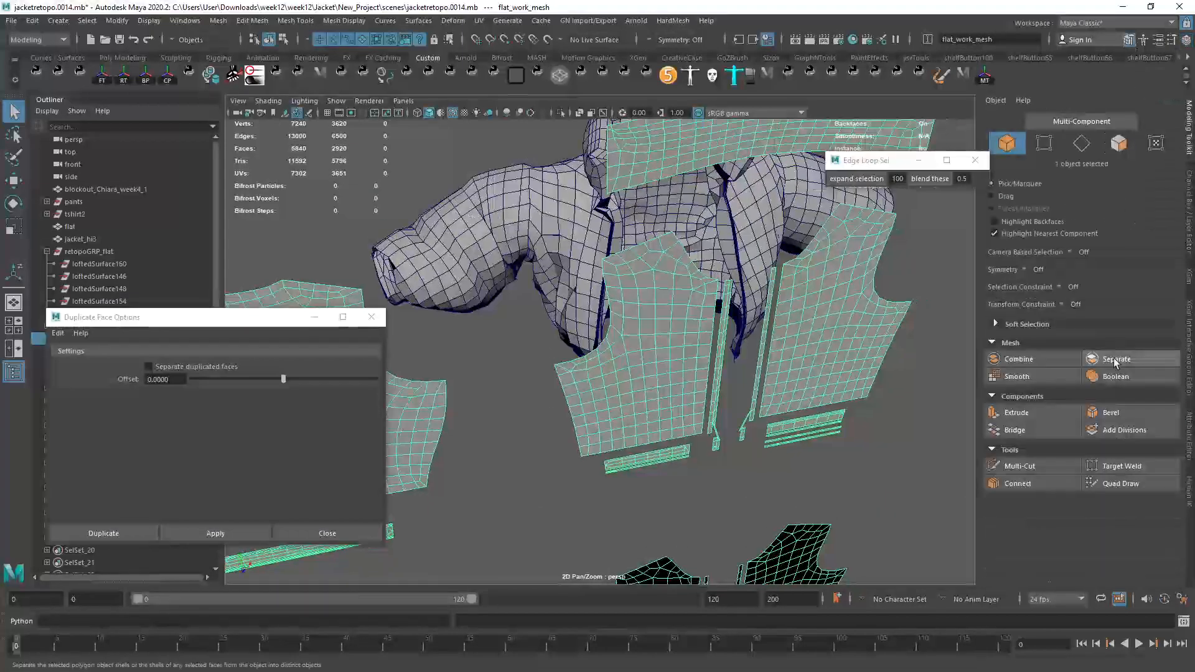
click(1028, 476)
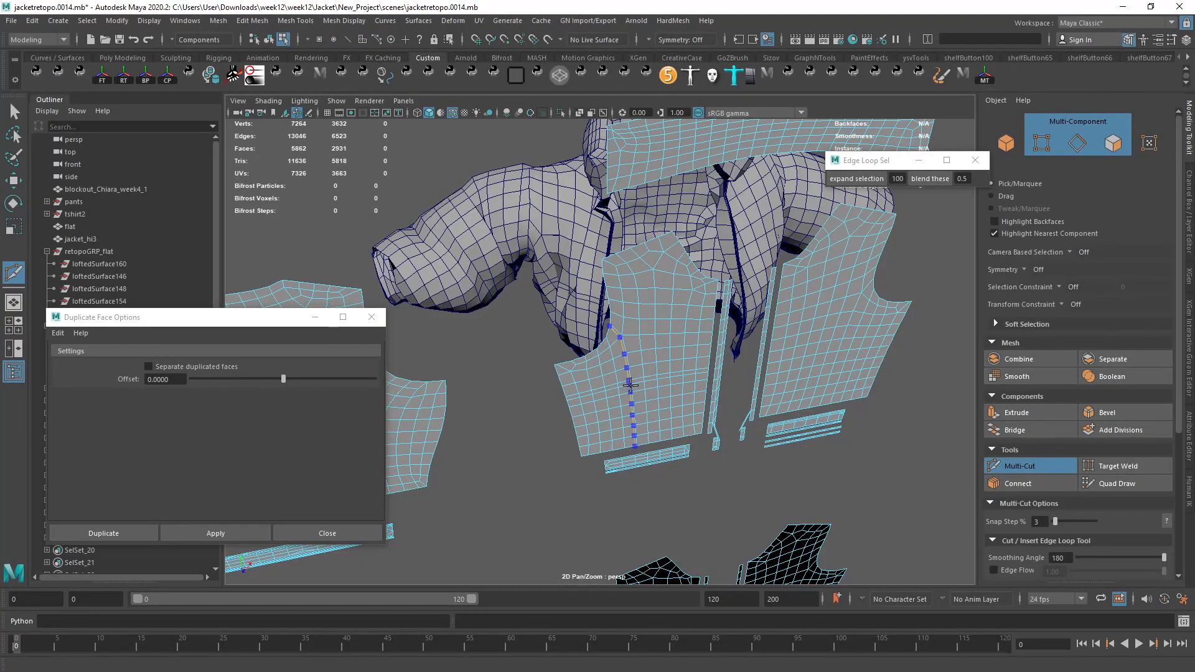
alt+drag(575, 388, 533, 344)
scroll(533, 344, down, 3)
alt+middle_drag(533, 344, 780, 365)
key(q)
right_drag(576, 408, 647, 367)
Step: Select flat_work_mesh as an object and open its UV layout in the UV Editor
alt+drag(708, 412, 584, 401)
alt+drag(629, 346, 555, 387)
scroll(556, 372, up, 3)
click(540, 250)
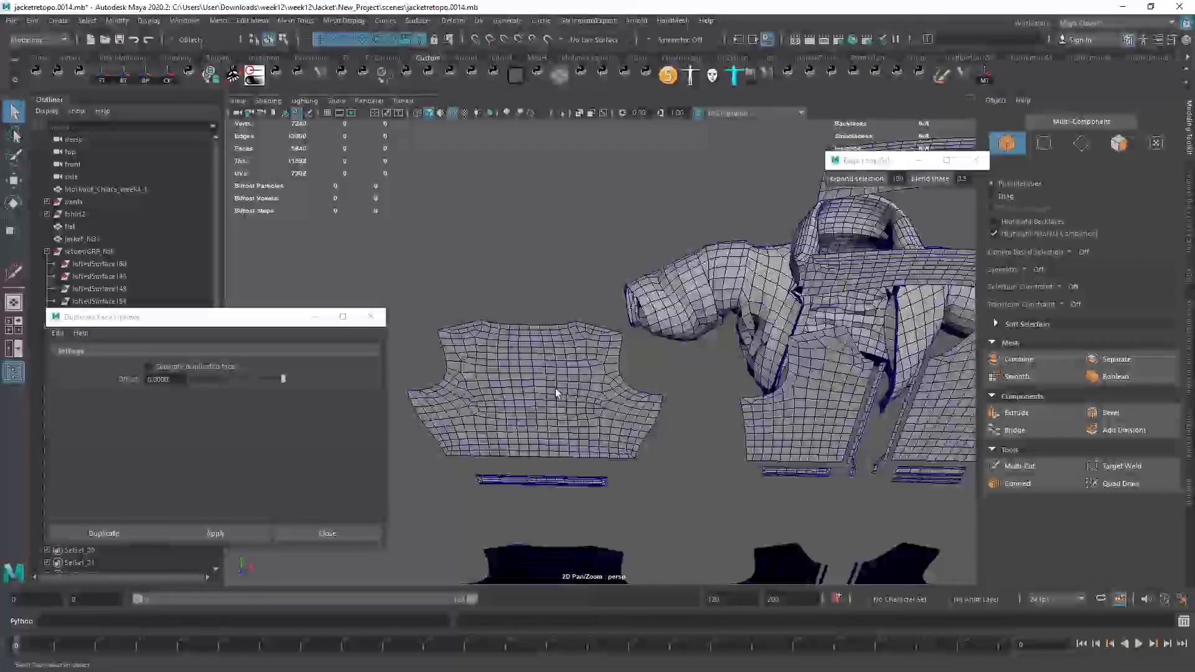
click(555, 387)
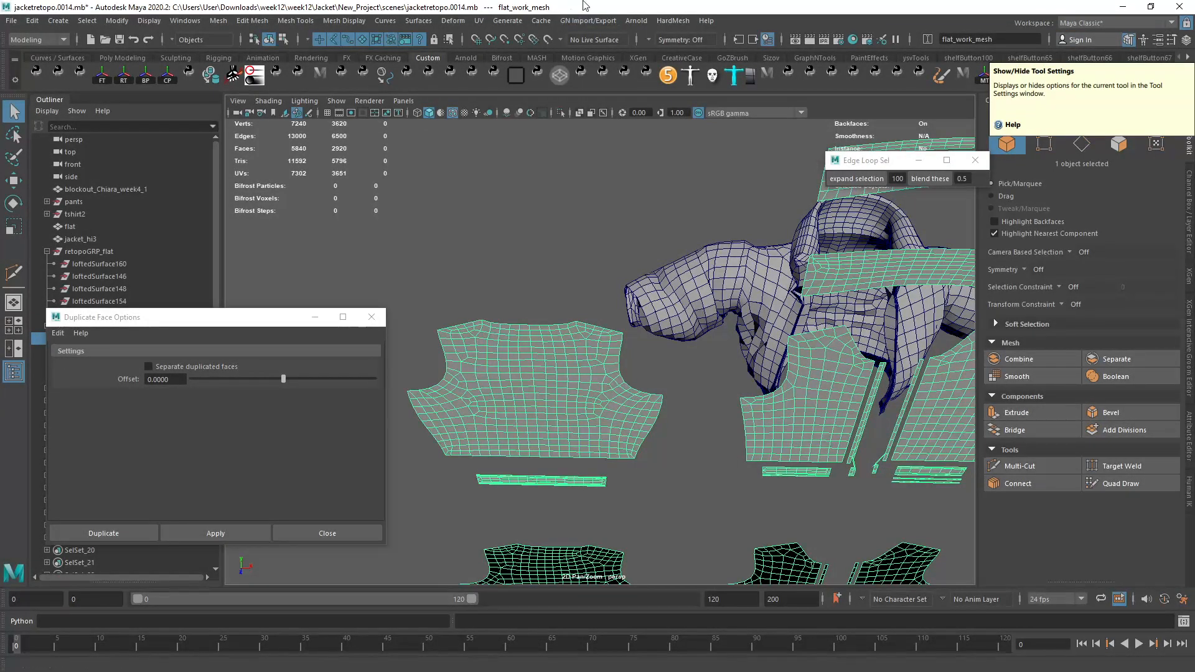
click(478, 21)
click(496, 42)
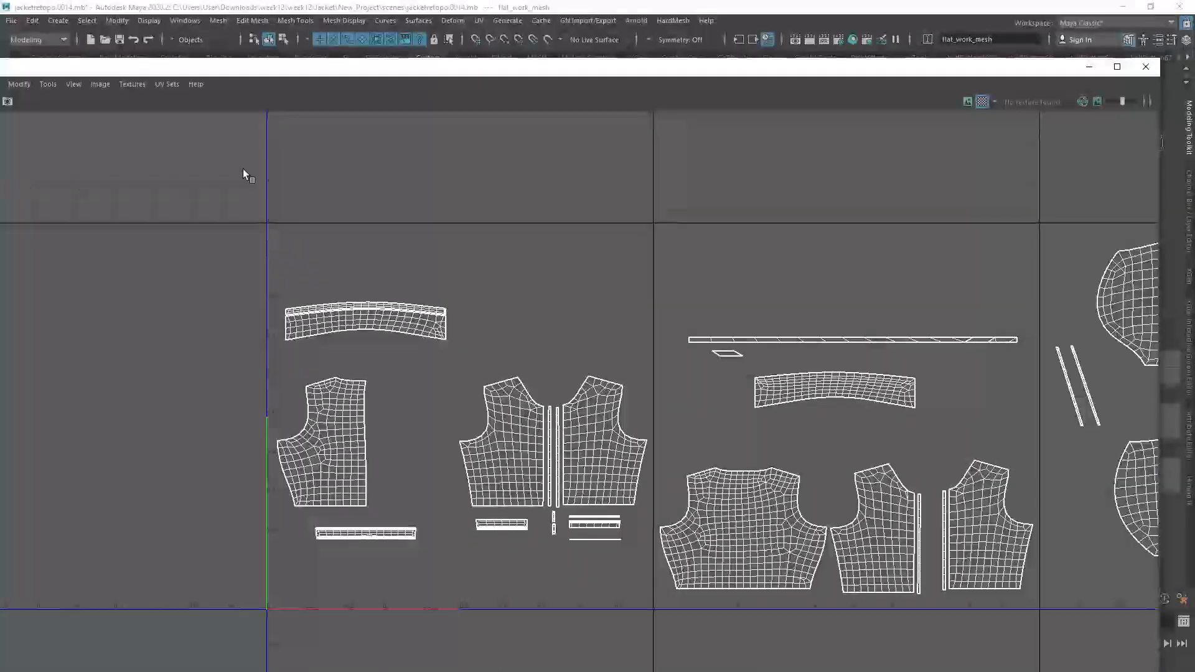
Step: Select all UVs of the half back-panel shell and examine which area of the flat back panel they cover
scroll(417, 429, up, 1)
right_drag(371, 433, 390, 430)
drag(251, 350, 387, 511)
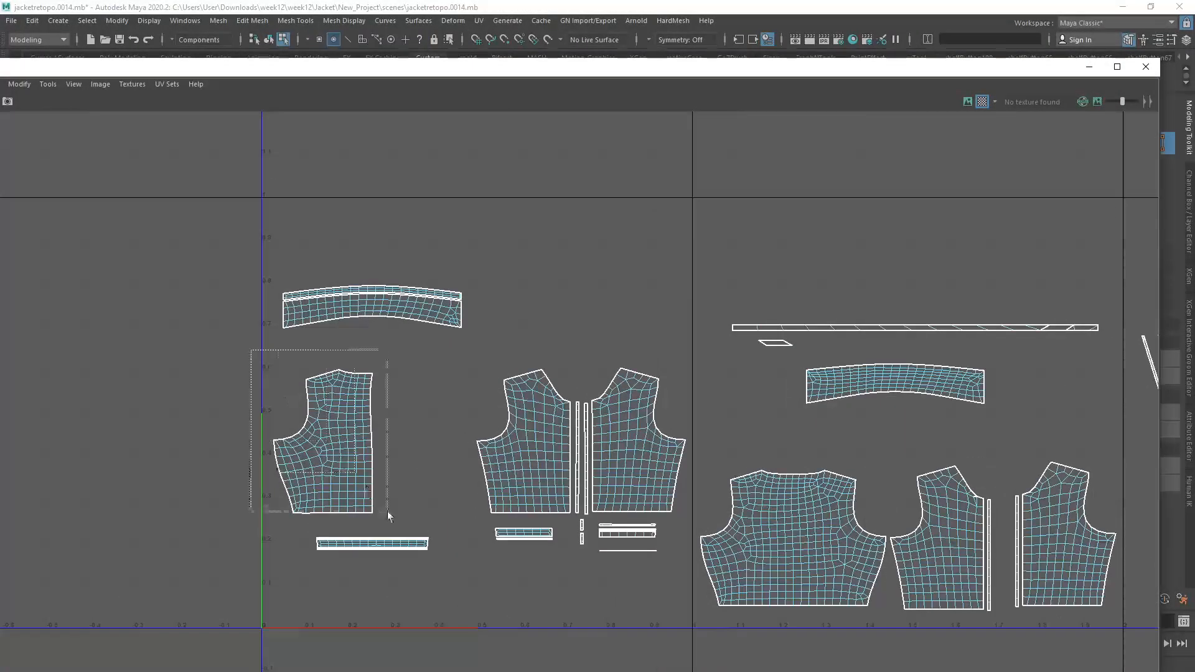
drag(518, 68, 594, 492)
alt+drag(542, 361, 534, 336)
mouse_move(620, 496)
mouse_down()
mouse_move(620, 153)
mouse_move(620, 509)
mouse_up()
alt+drag(647, 308, 663, 306)
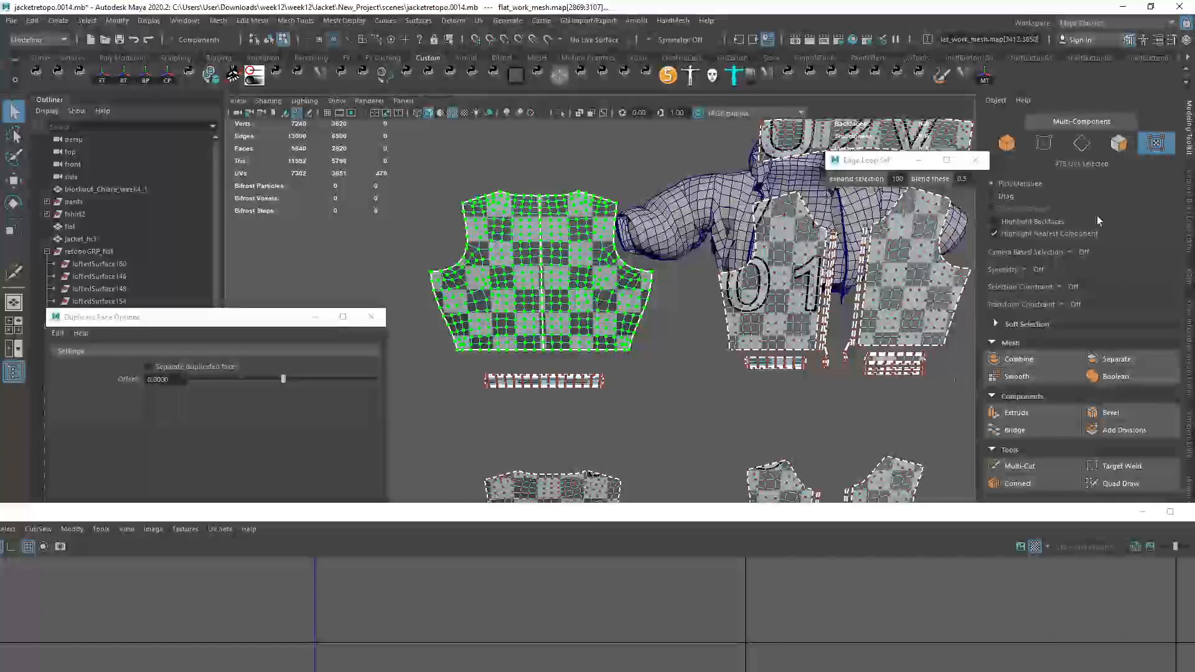
Step: Show the Flat display layer and, in object mode, select flat followed by flat_work_mesh
click(1184, 41)
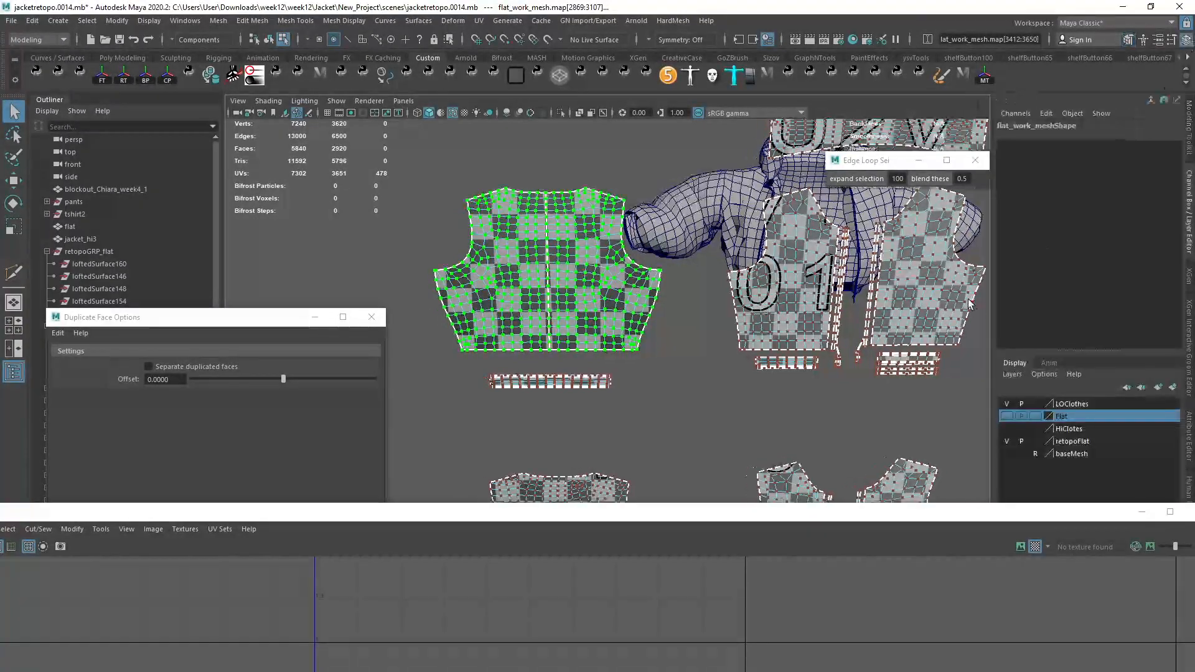
click(1006, 416)
scroll(678, 316, up, 3)
alt+drag(678, 316, 642, 341)
key(F8)
click(630, 219)
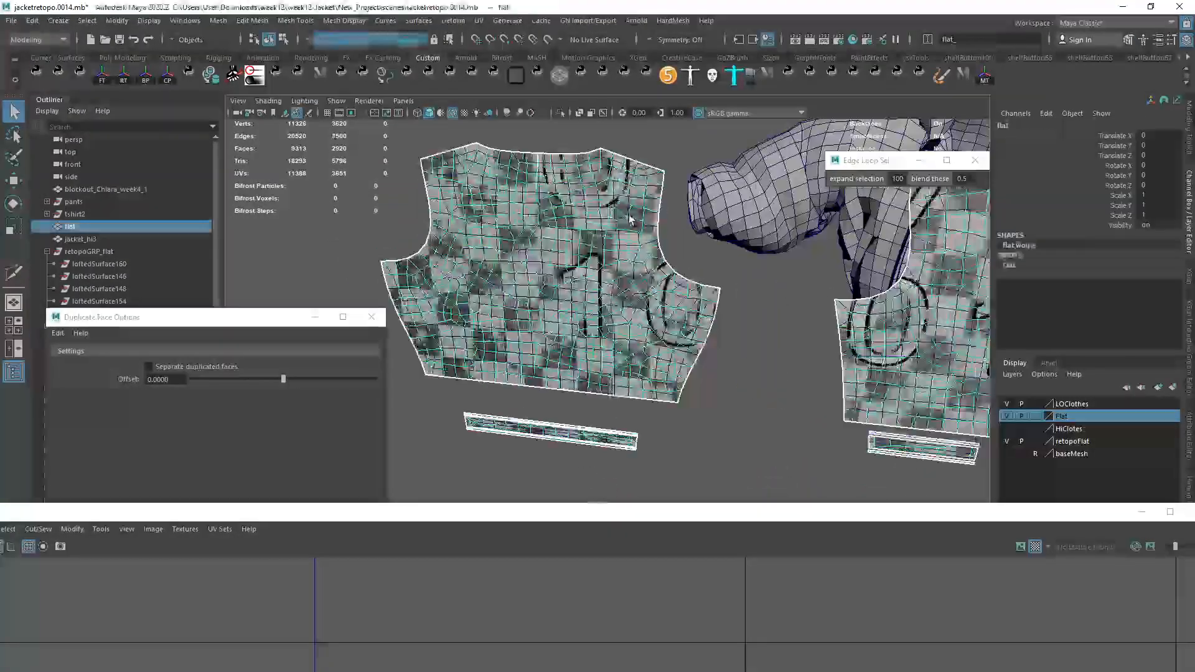
alt+drag(630, 219, 580, 288)
shift+click(534, 272)
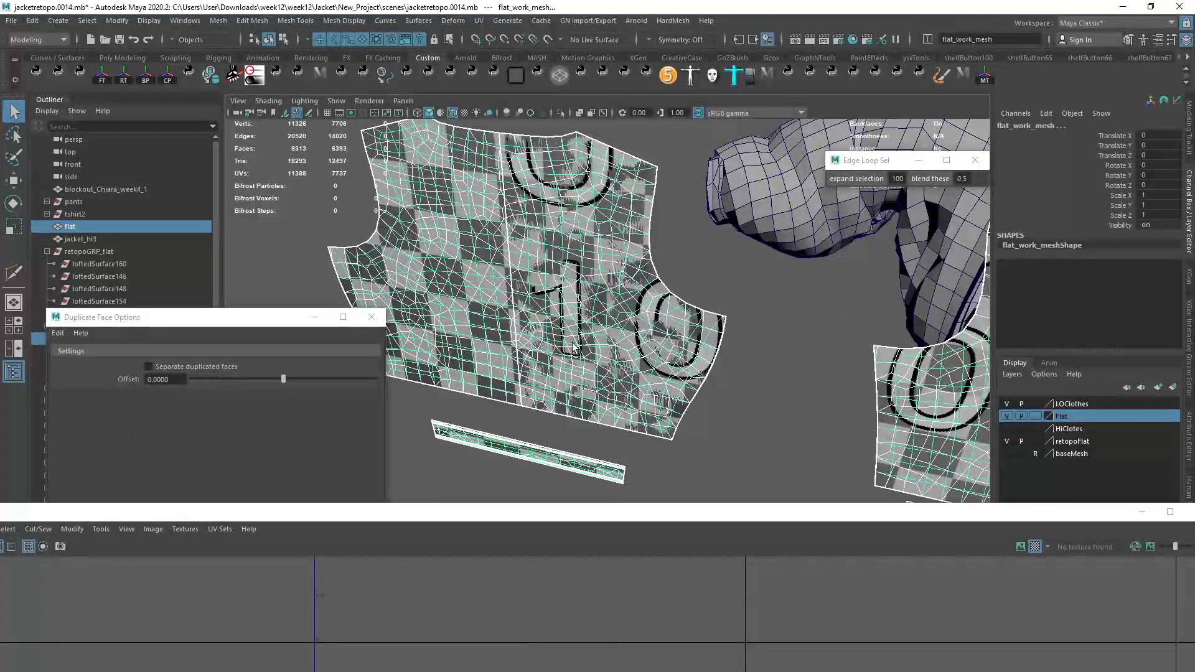
Step: Close the UV Editor and transfer all UV sets from flat to flat_work_mesh in World sample space, with vertex position off
click(1190, 513)
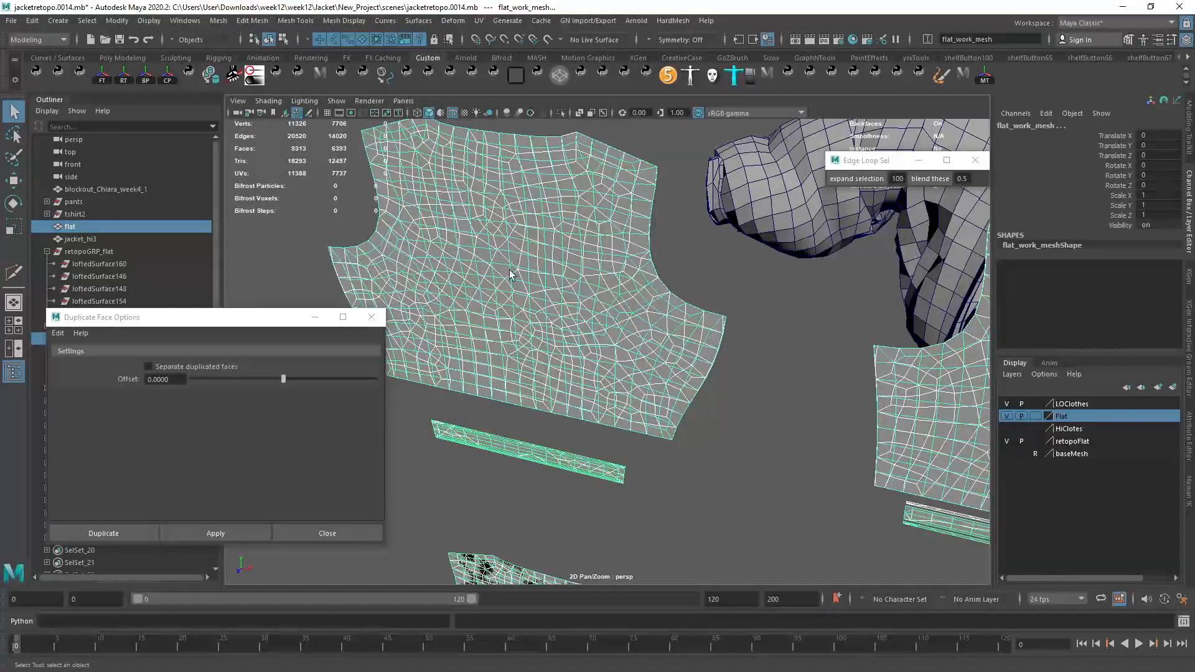
click(370, 316)
scroll(505, 319, down, 2)
key(space)
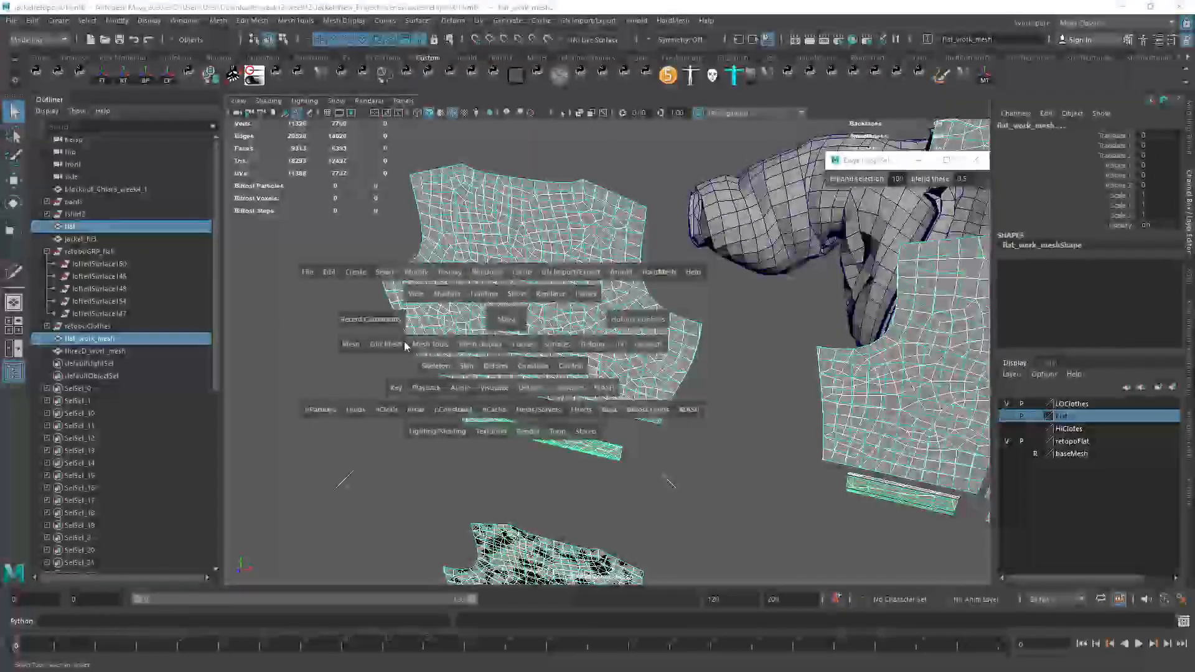
click(342, 342)
click(465, 572)
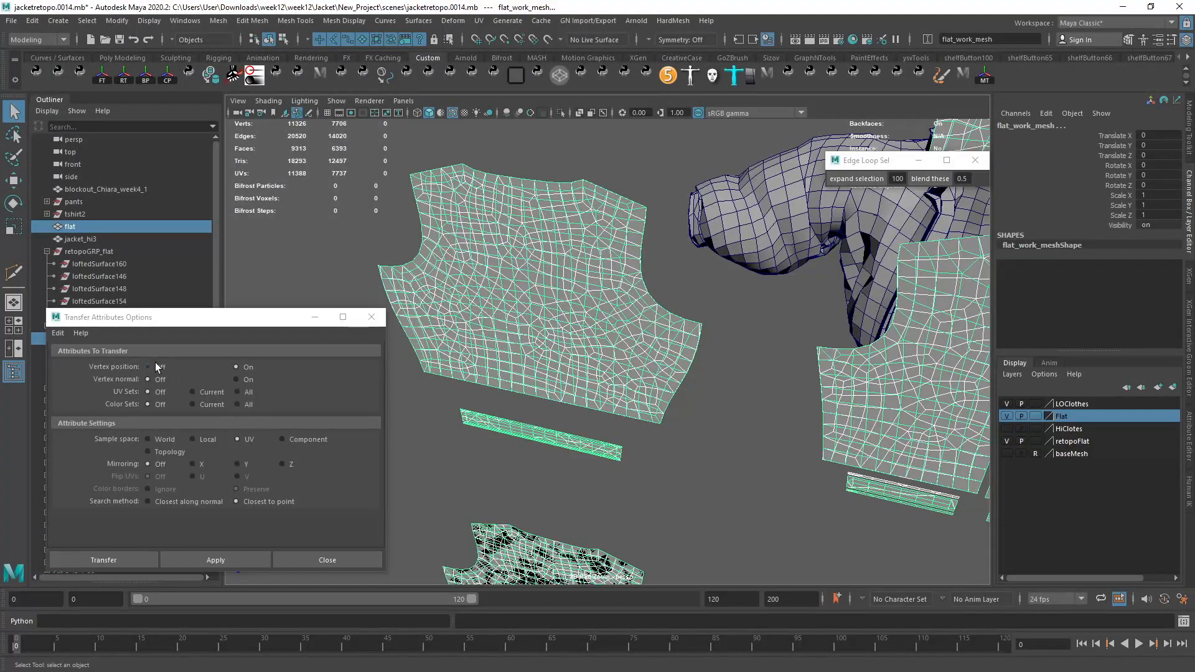
click(149, 366)
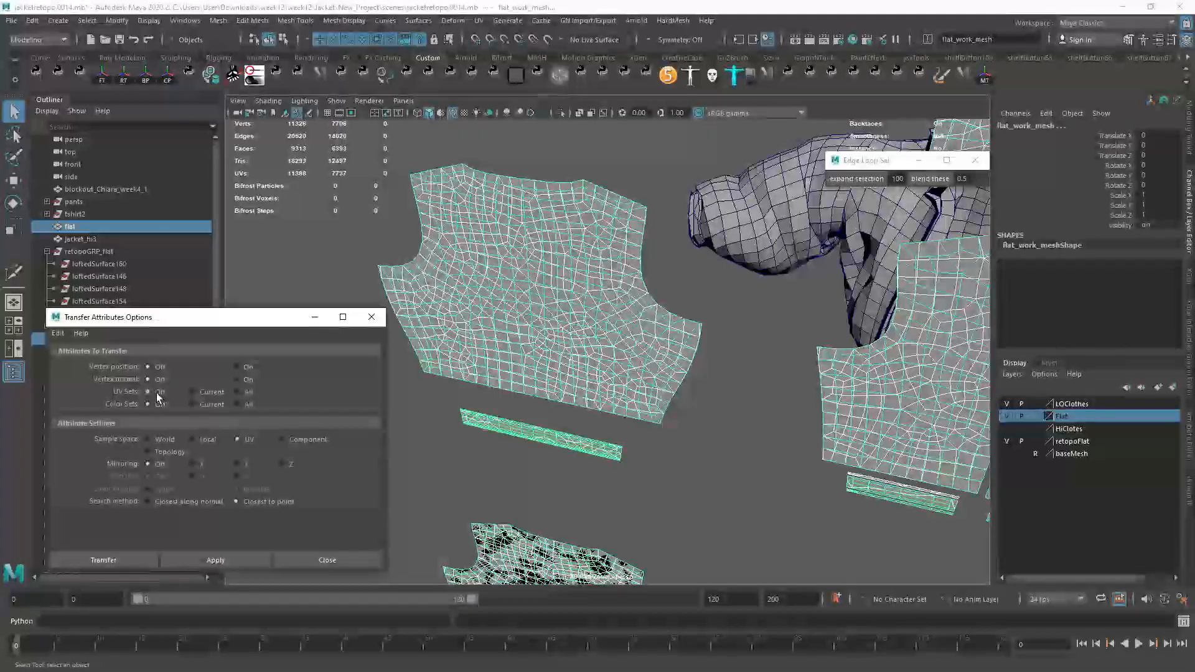
click(246, 393)
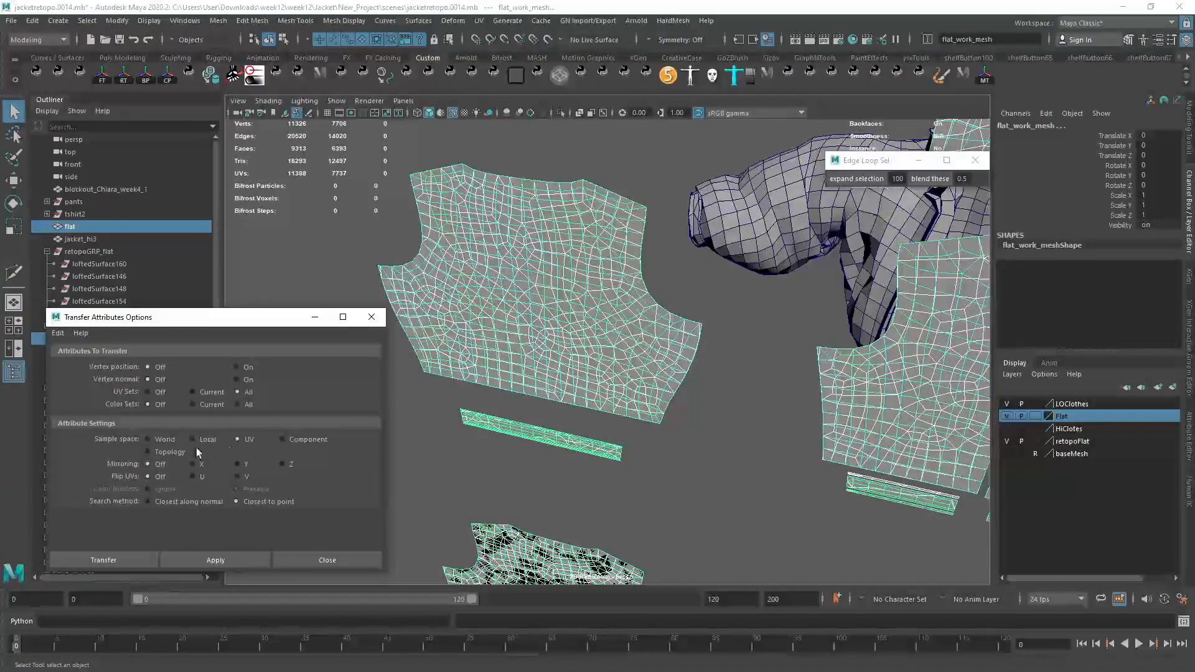
click(215, 559)
Step: Hide the Flat display layer
alt+drag(622, 348, 851, 330)
alt+drag(765, 330, 610, 355)
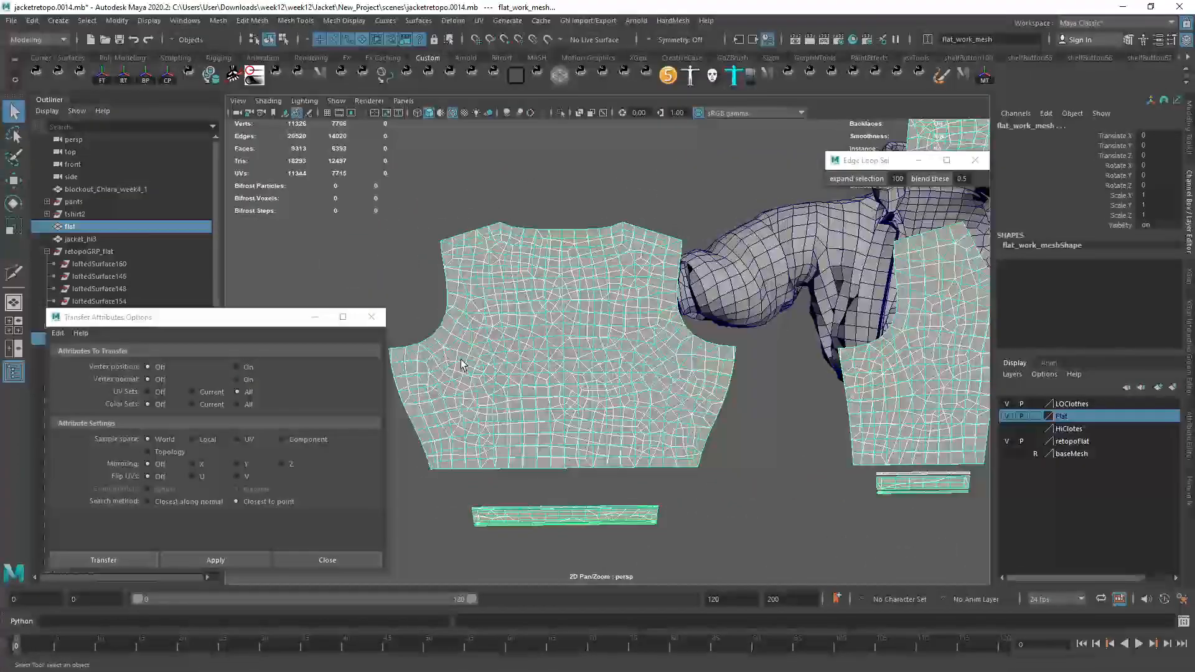
click(1006, 416)
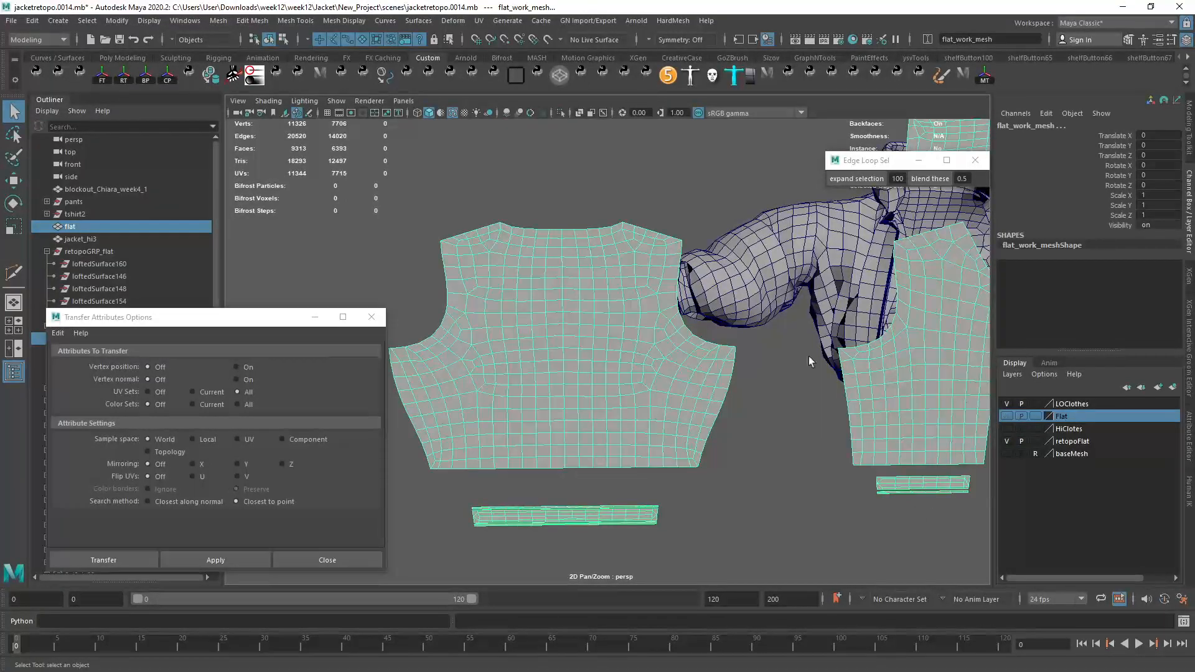
Step: Select the bottom border edges of the back panel and even out their spacing with the regularize script
alt+middle_drag(808, 360, 717, 378)
alt+middle_drag(473, 332, 624, 397)
scroll(624, 397, up, 2)
alt+middle_drag(538, 554, 579, 402)
key(F10)
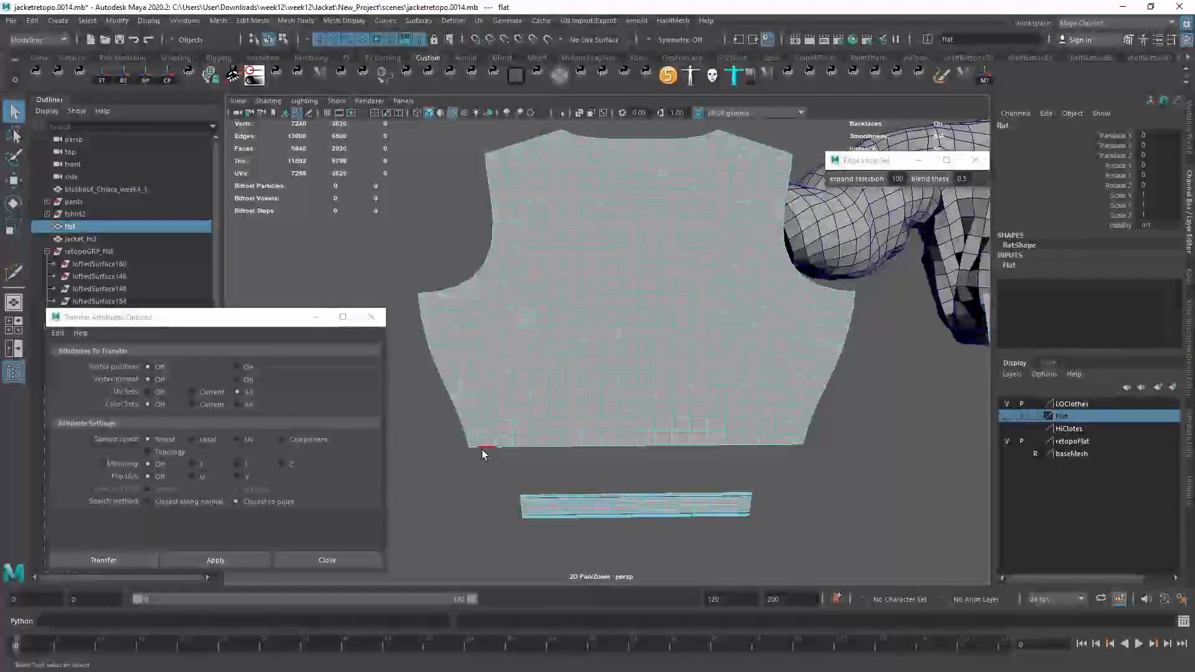
click(476, 452)
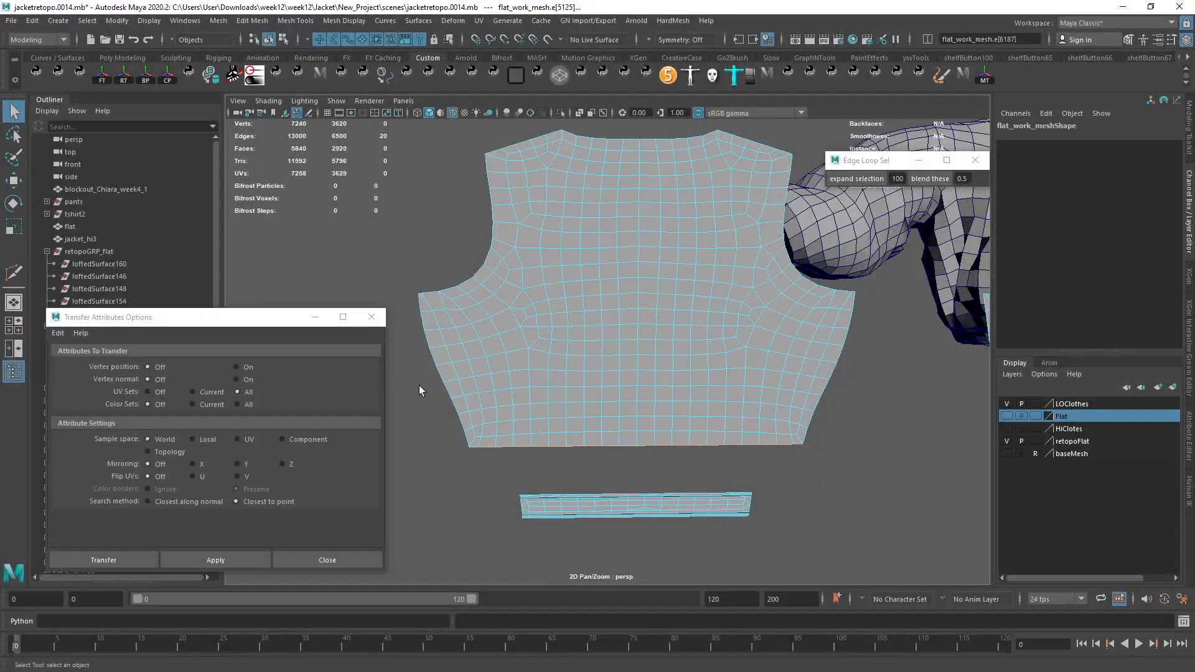
click(372, 317)
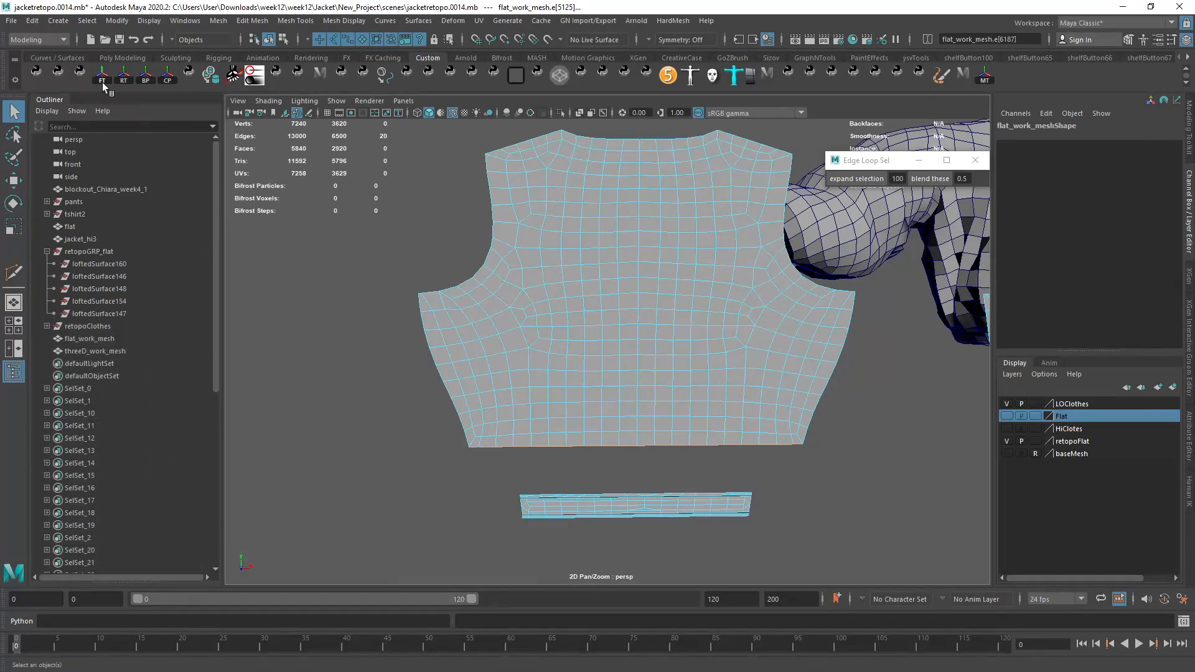
click(55, 73)
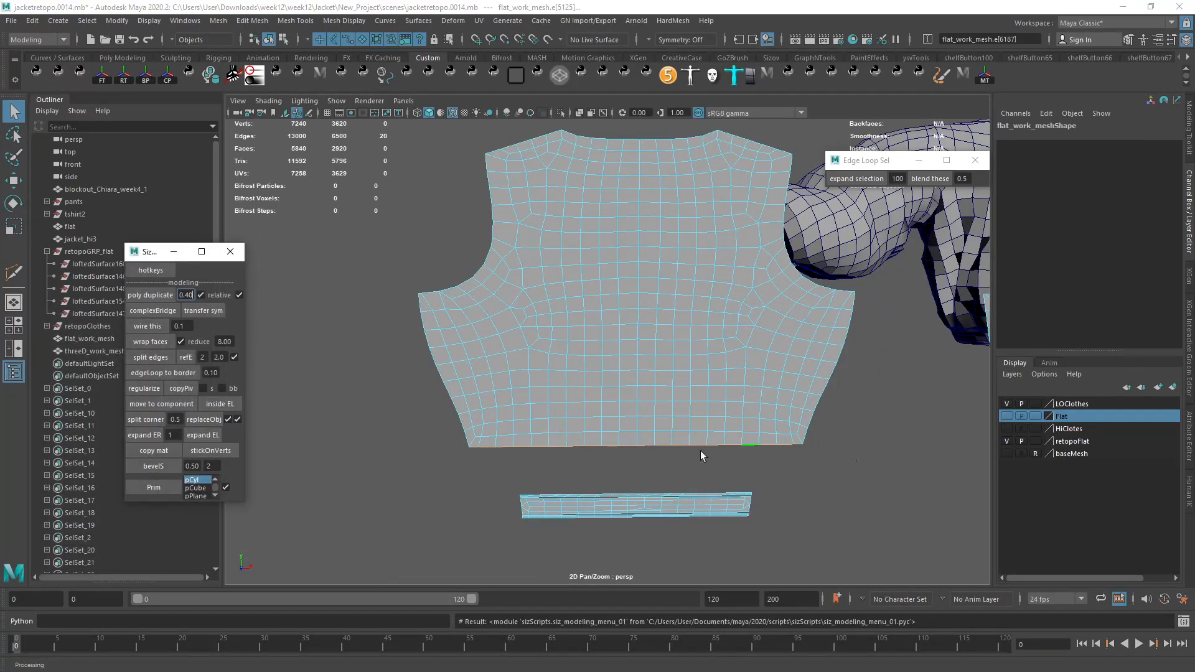
click(148, 389)
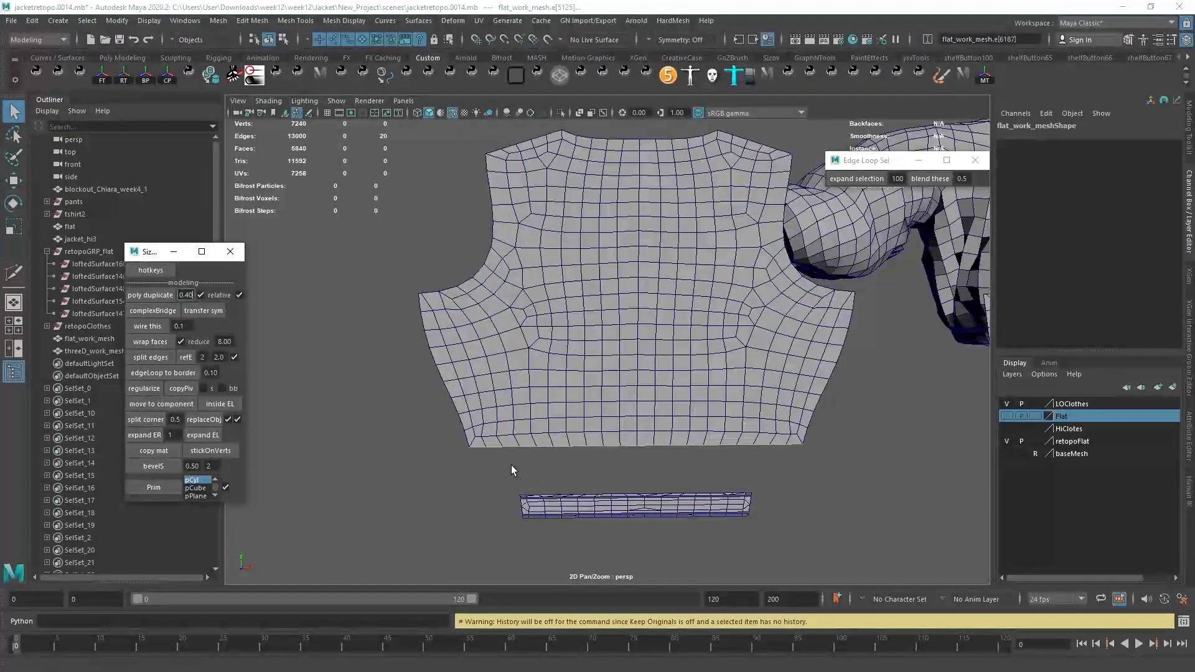
Step: Select the edge row just above the back panel's bottom border and smooth its vertices with repeated Average Vertices operations
click(513, 396)
scroll(688, 435, up, 5)
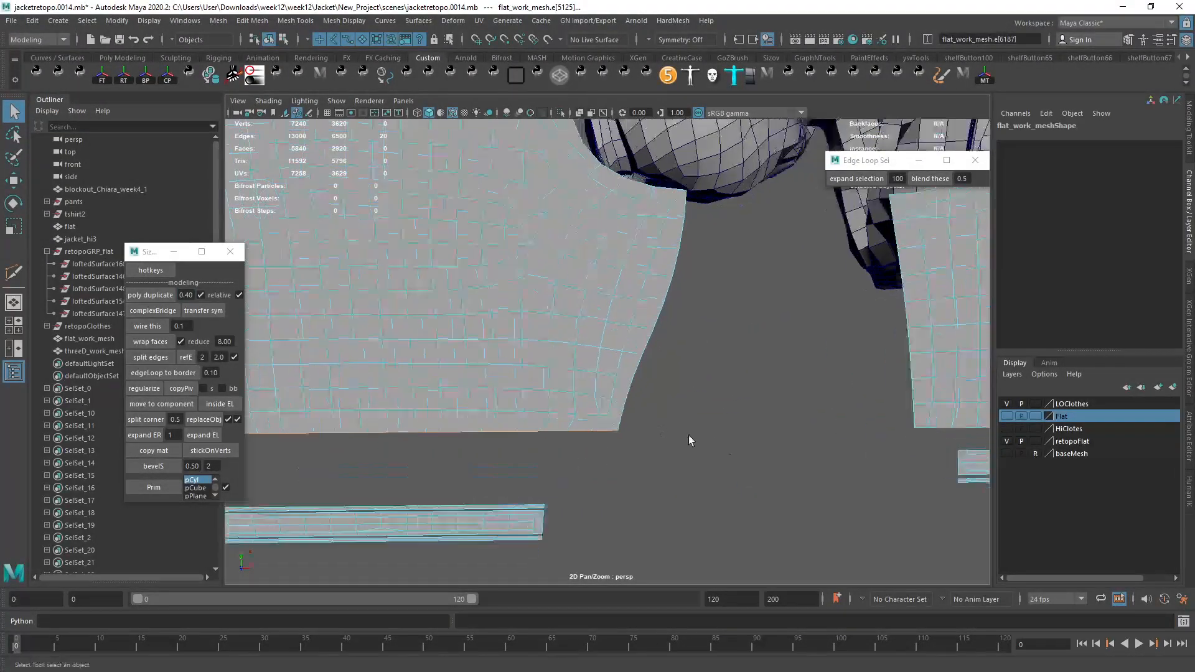
scroll(651, 421, down, 5)
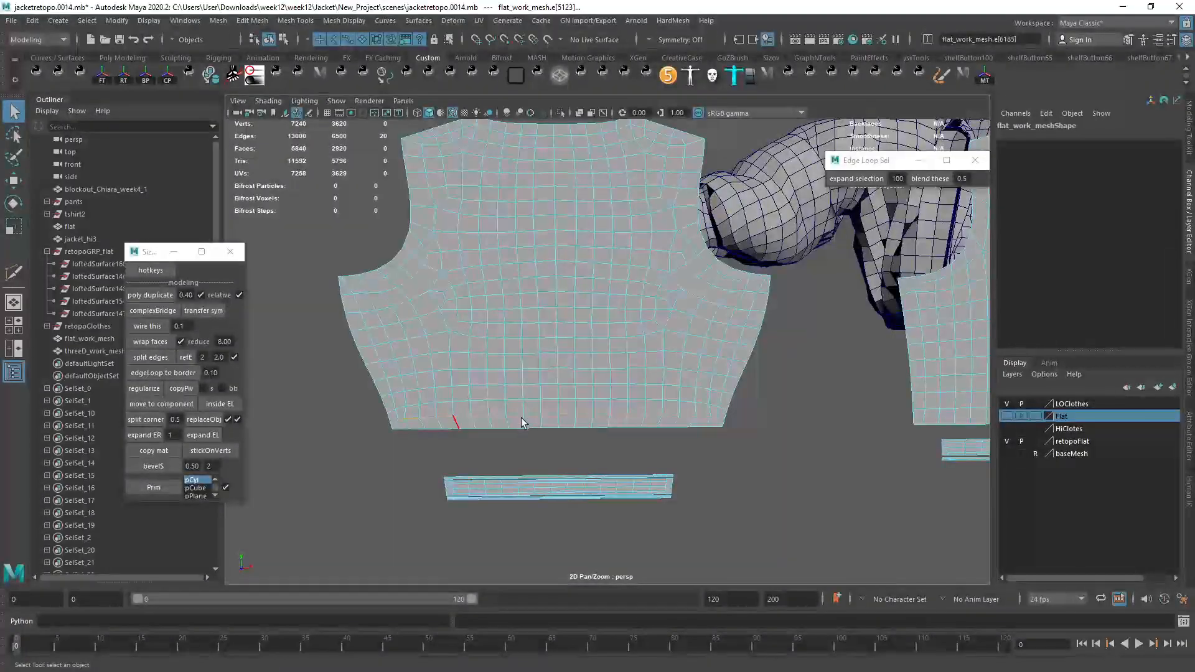
shift+right_drag(516, 414, 698, 293)
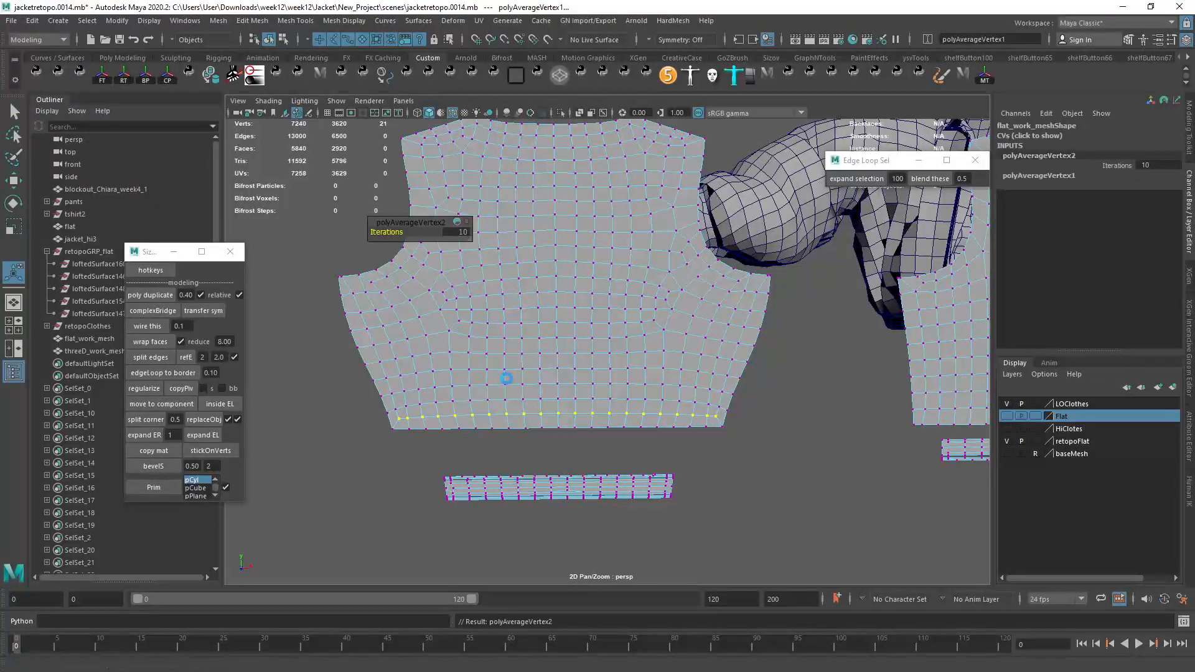
key(q)
key(g)
key(g)
key(g)
key(g)
shift+right_click(488, 406)
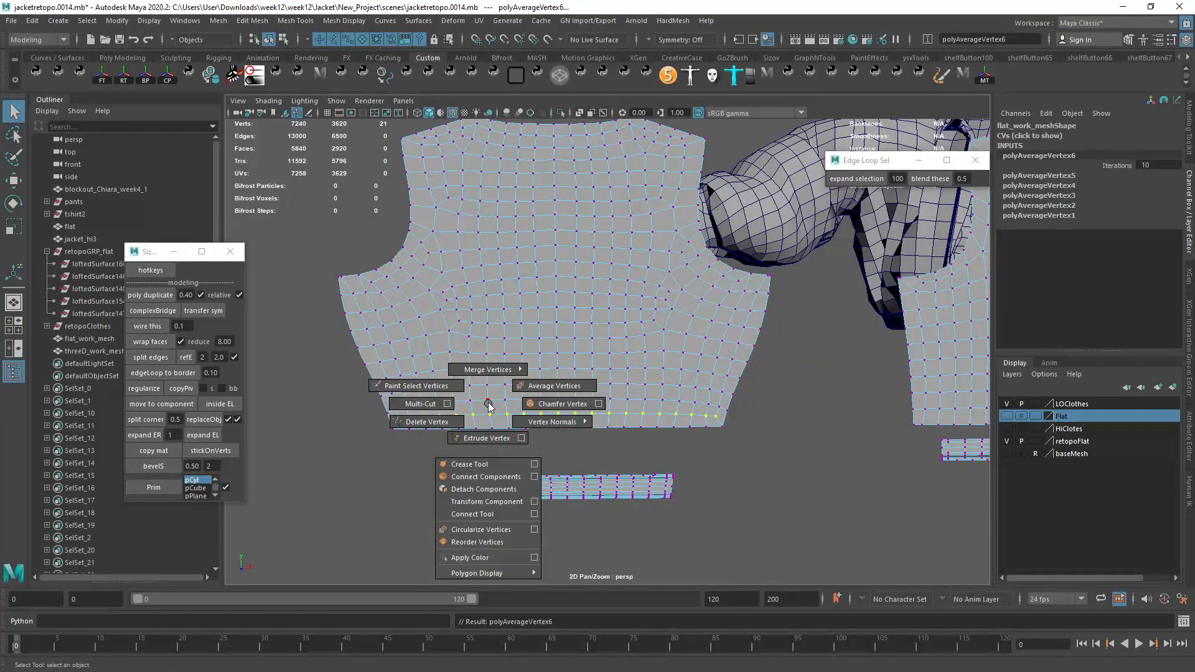
shift+right_drag(576, 376, 578, 376)
scroll(522, 420, up, 2)
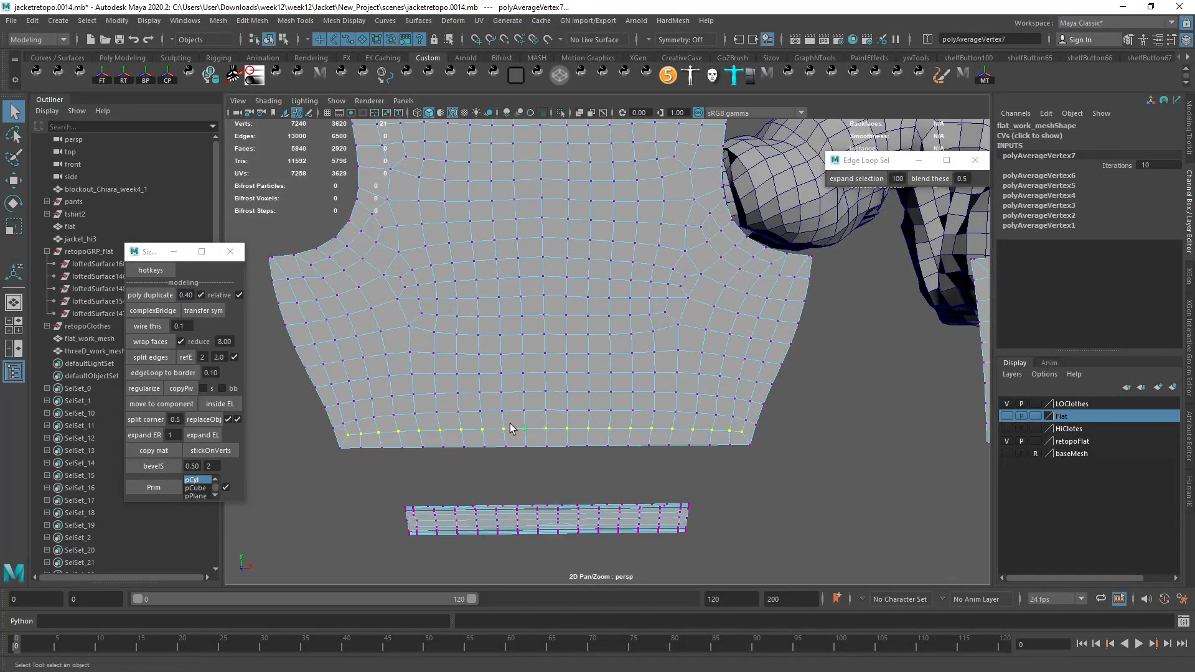
Step: Select the border edges of the back panel's left armhole and regularize their spacing
scroll(512, 427, down, 2)
alt+middle_drag(504, 364, 504, 436)
scroll(496, 392, up, 2)
alt+middle_drag(316, 362, 467, 379)
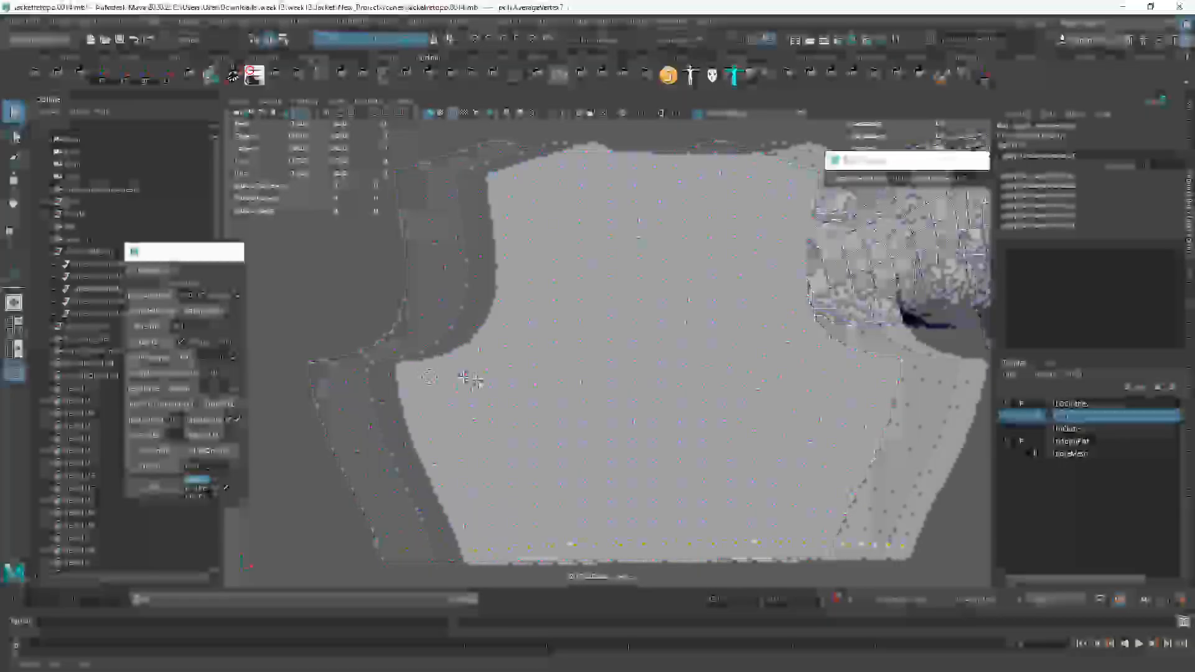
scroll(379, 384, up, 3)
right_drag(379, 384, 367, 341)
alt+middle_drag(330, 338, 415, 453)
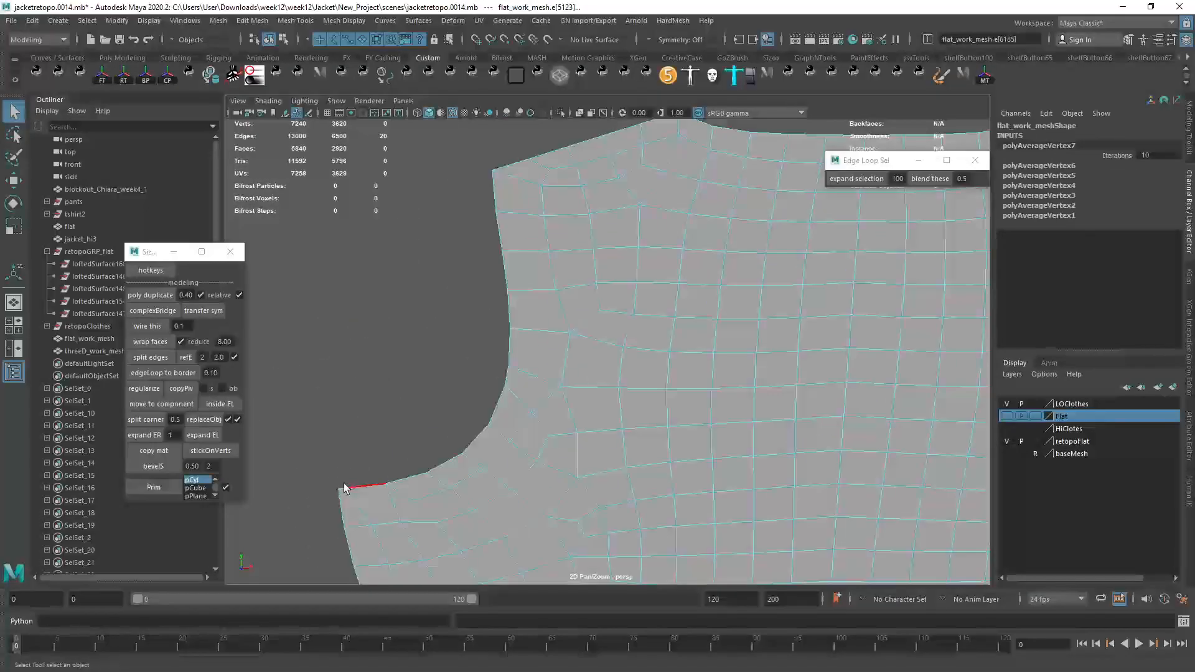
click(149, 403)
Step: Select the border edges of the back panel's right armhole and regularize their spacing
scroll(800, 444, down, 5)
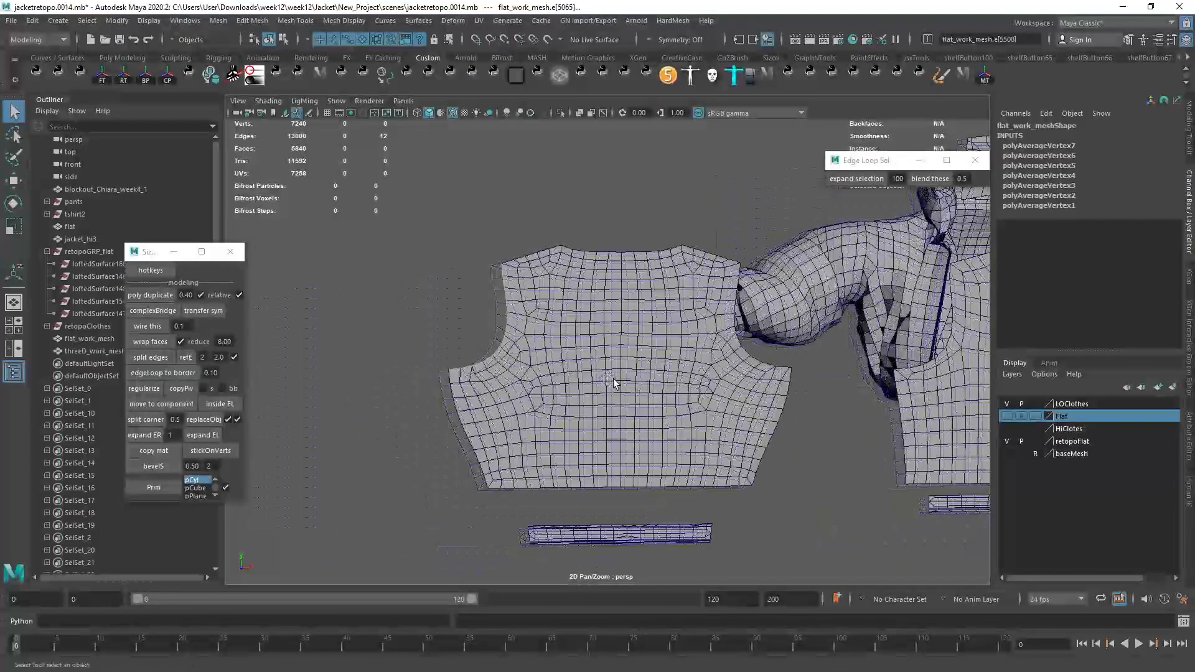
scroll(613, 378, up, 4)
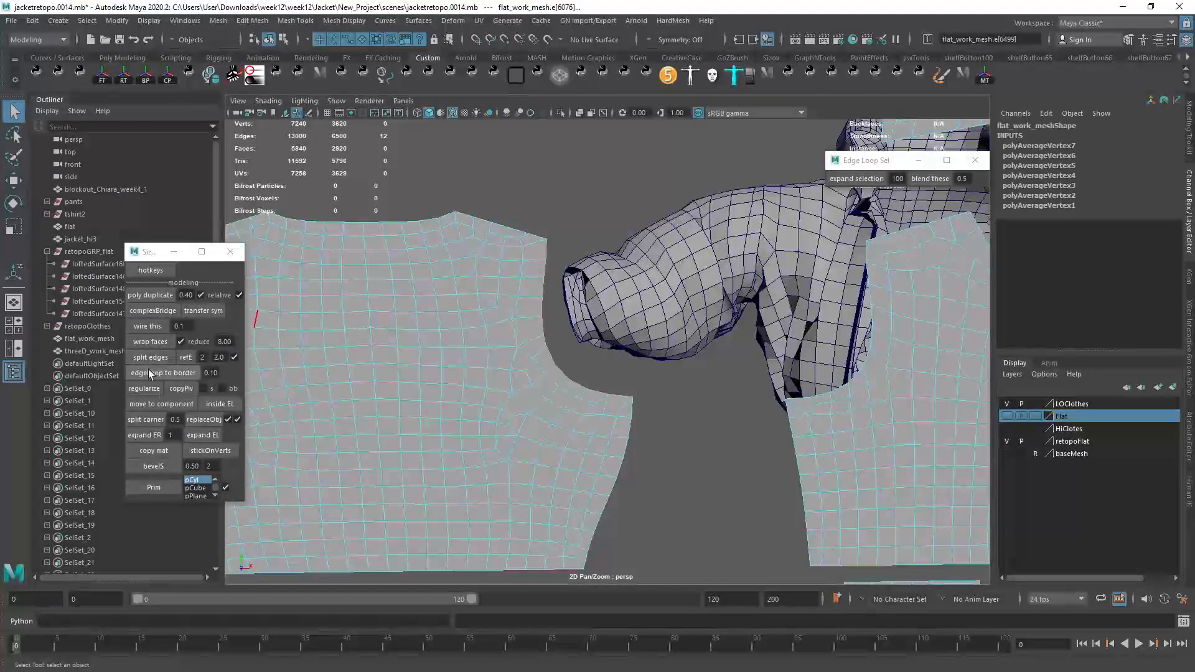
click(151, 388)
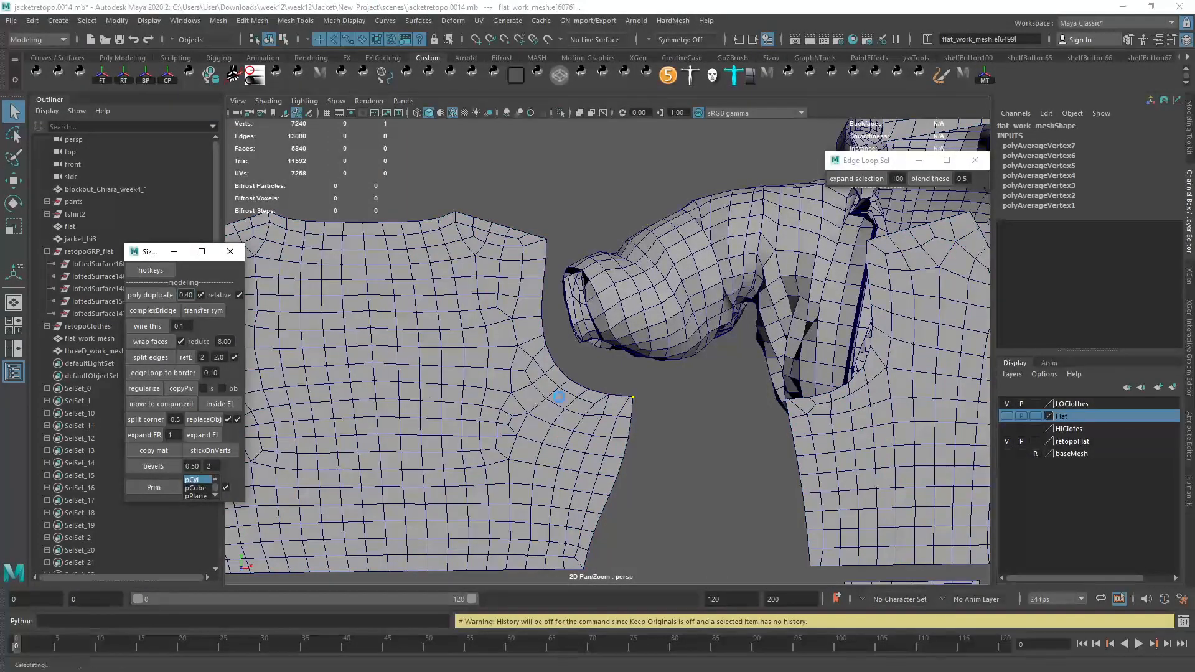
alt+middle_drag(261, 367, 455, 334)
scroll(455, 334, down, 3)
alt+right_drag(454, 334, 594, 277)
alt+middle_drag(594, 277, 562, 314)
alt+right_drag(414, 445, 361, 340)
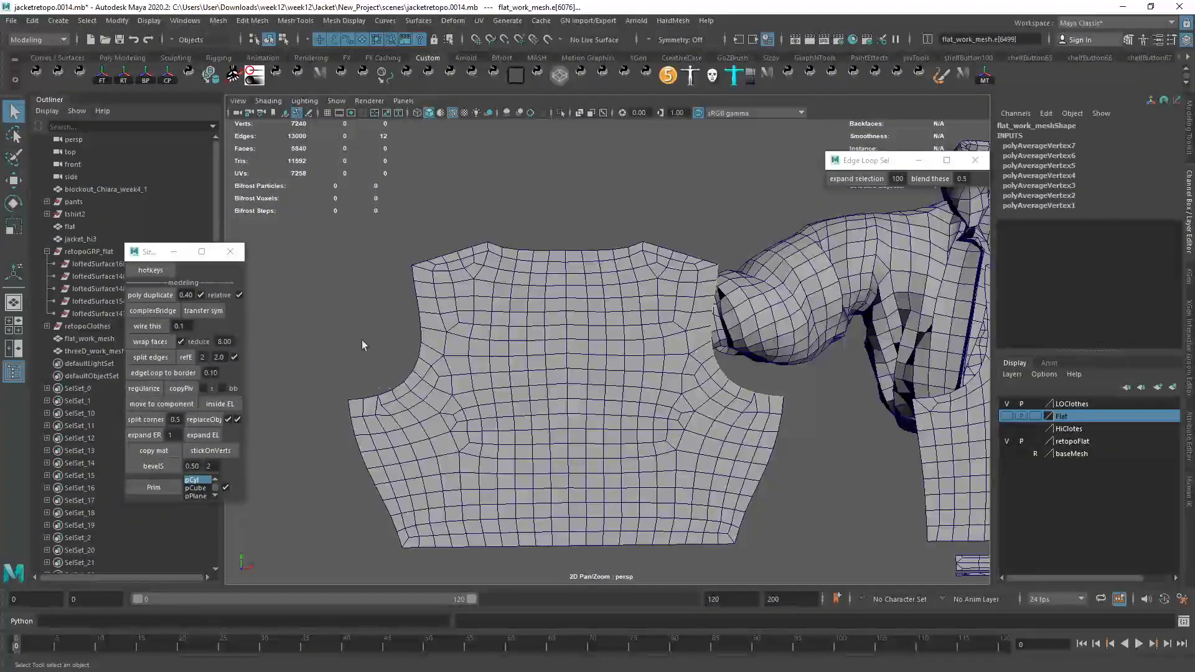
Step: Select the vertices around the back panel's left armhole, undo a trial vertex averaging, and shrink the selection
key(F9)
drag(299, 244, 351, 307)
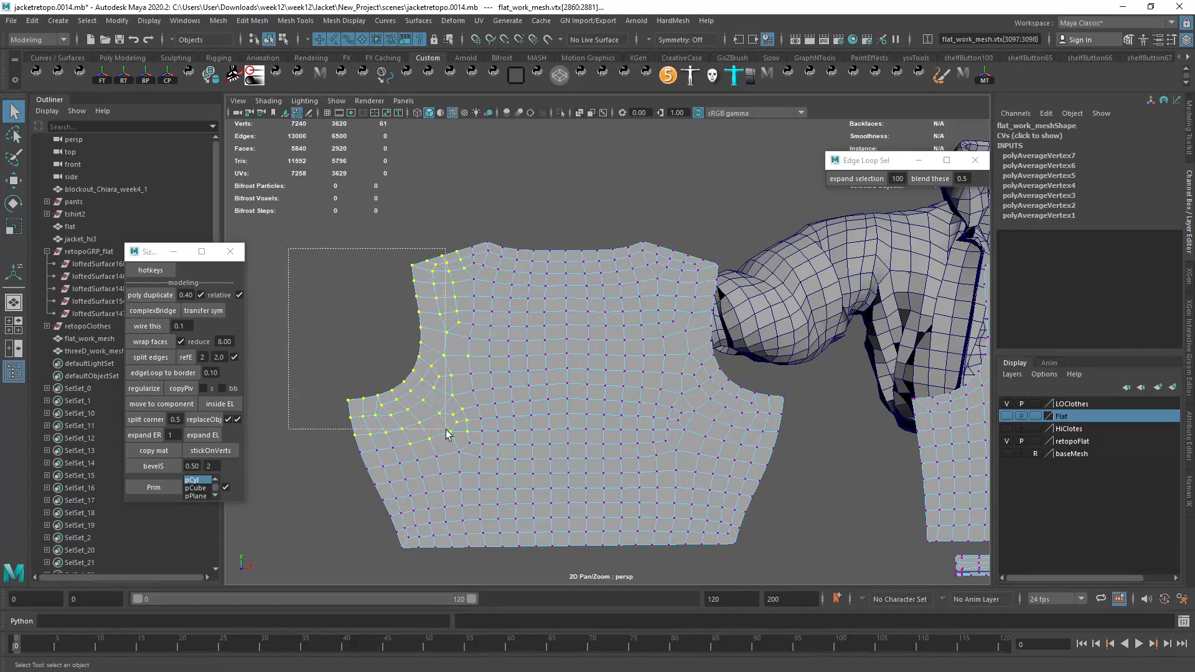
shift+right_drag(471, 453, 530, 357)
key(ctrl+z)
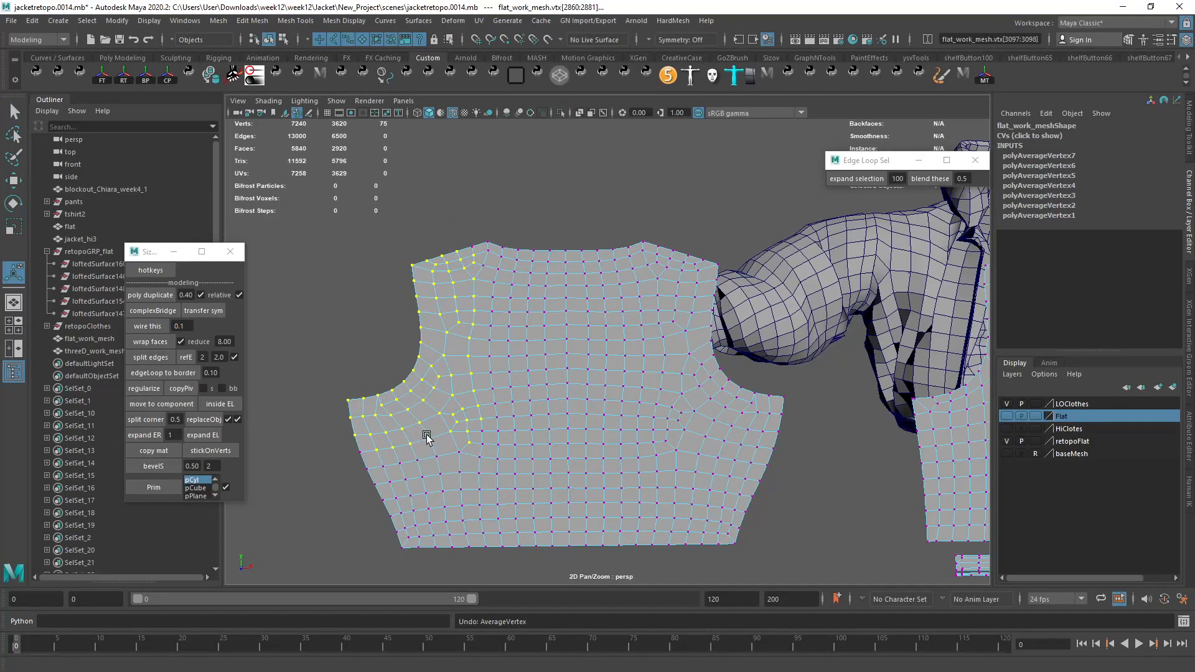
ctrl+right_click(451, 413)
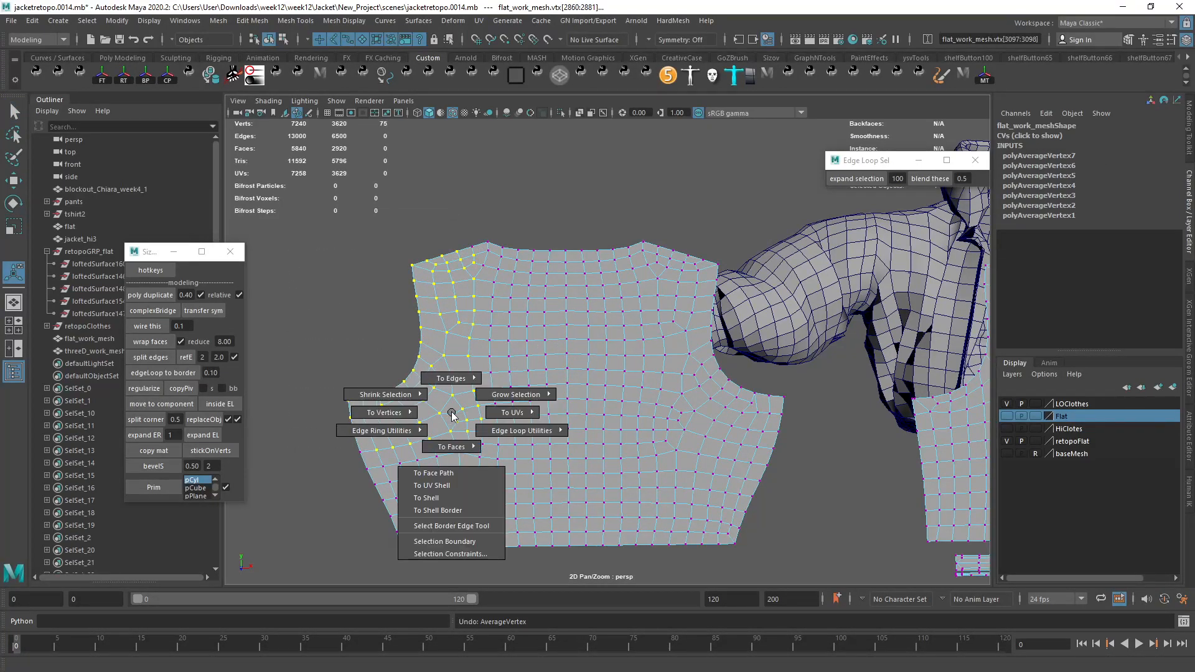
ctrl+right_drag(468, 422, 379, 379)
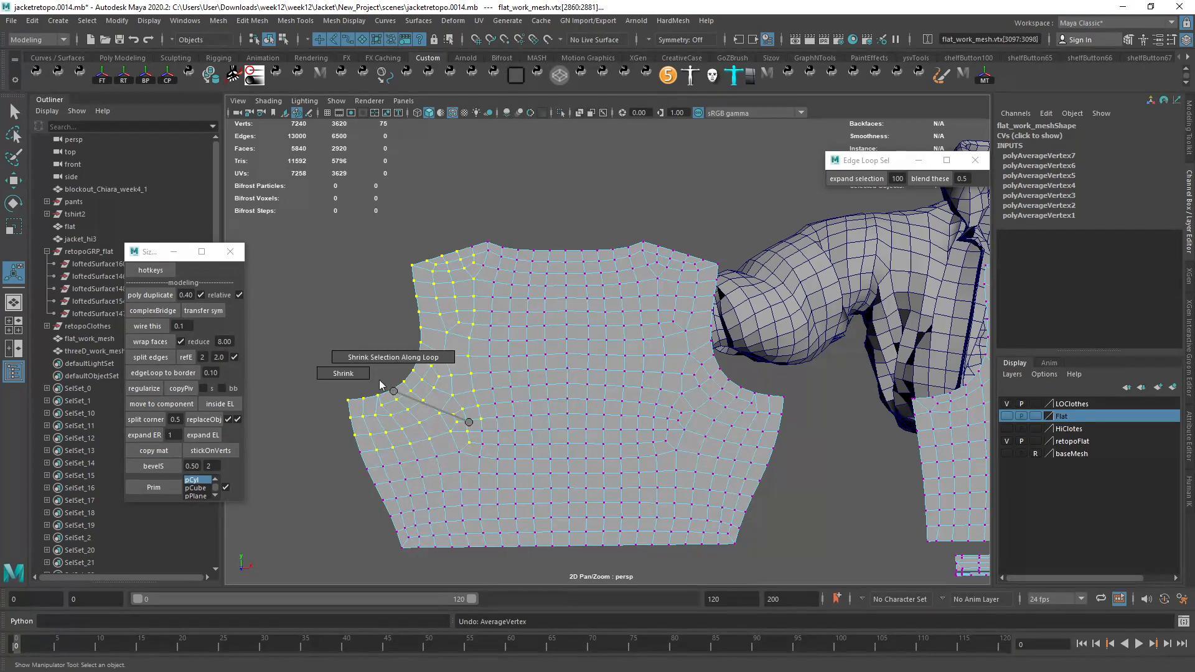